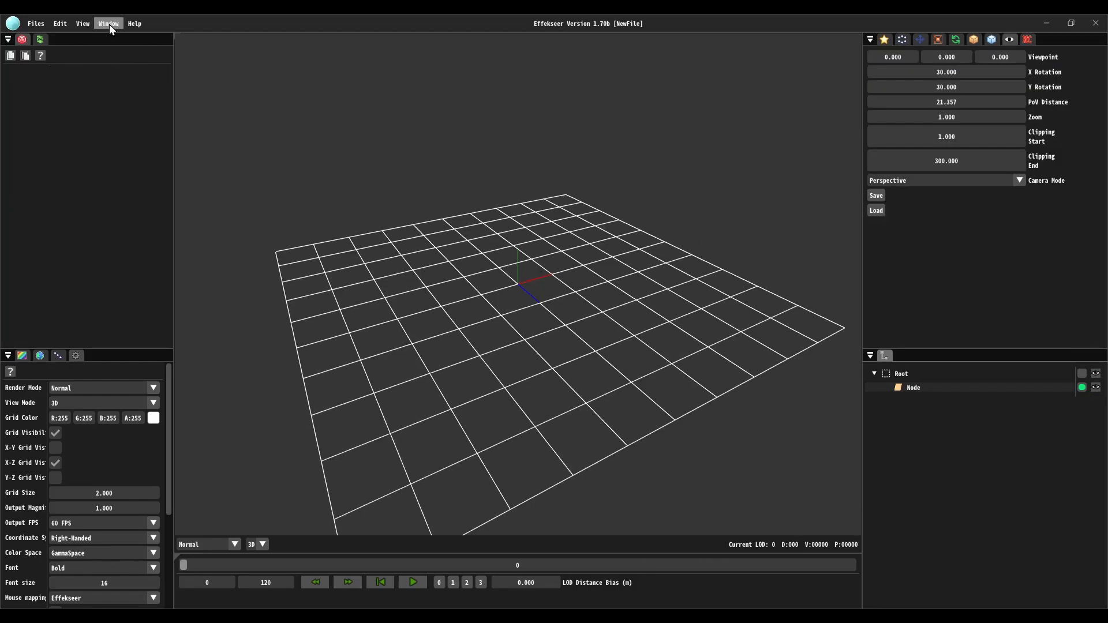
{"action": "left_click", "coordinate": [109, 24]}
{"action": "left_click", "coordinate": [145, 87]}
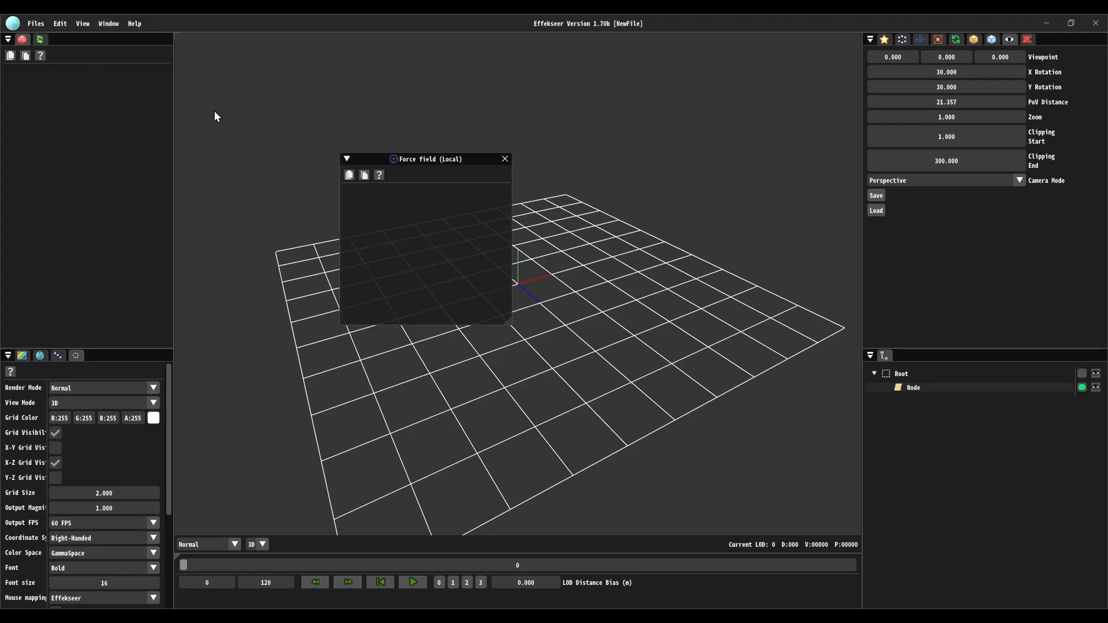
{"action": "left_click_drag", "start_coordinate": [414, 165], "coordinate": [323, 149]}
{"action": "left_click", "coordinate": [454, 156]}
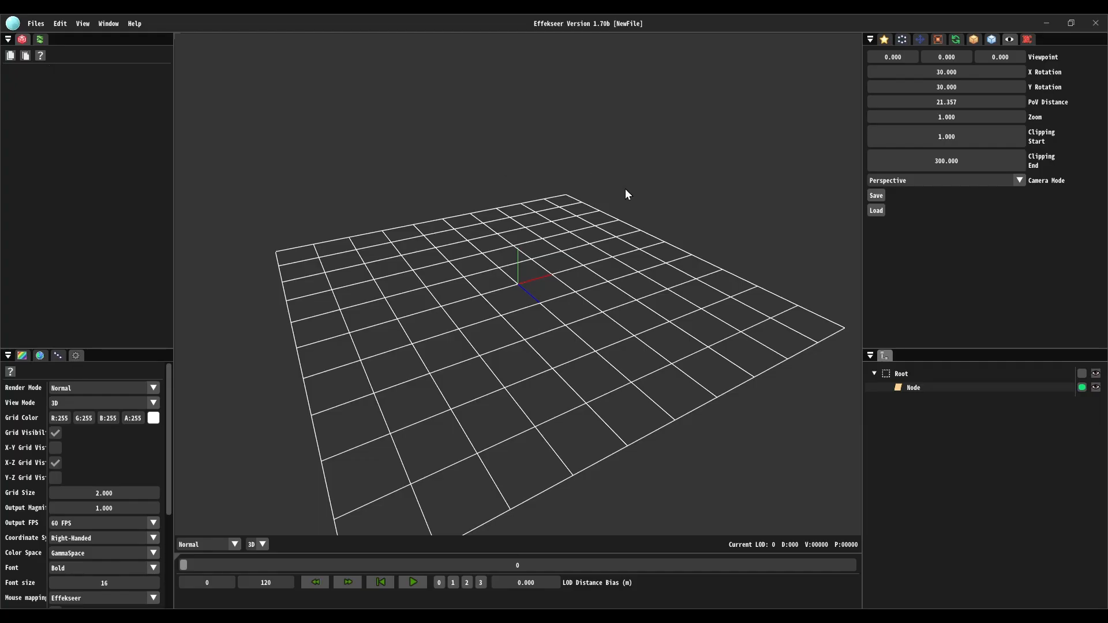
Set the spawn count of the existing node under Root to 50 and preview the effect in the viewport.
{"action": "left_click", "coordinate": [916, 388]}
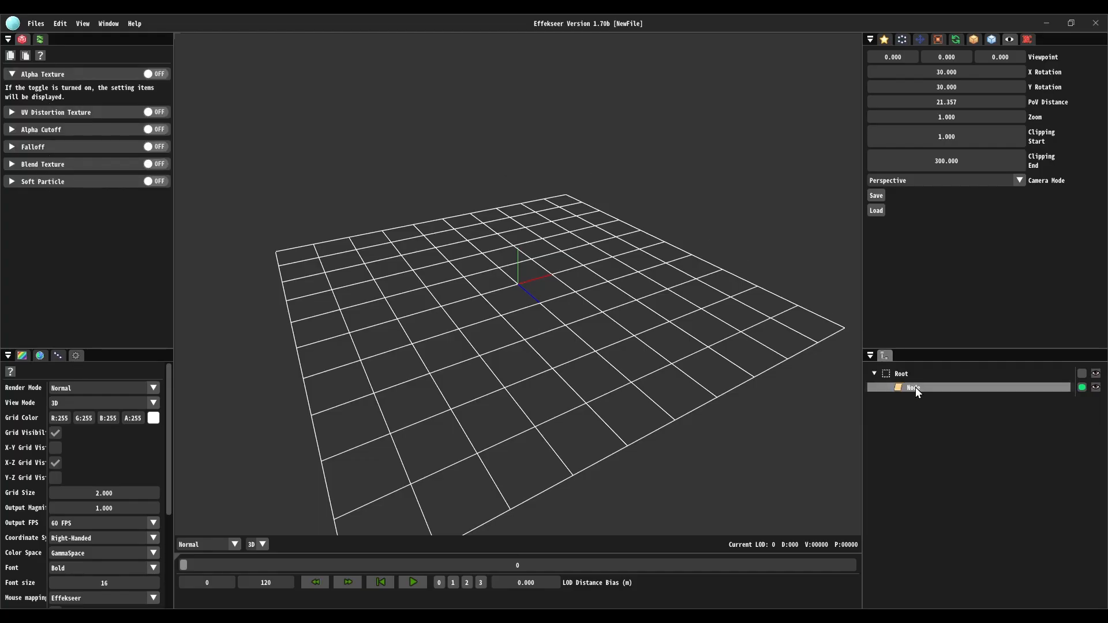
{"action": "left_click", "coordinate": [885, 39]}
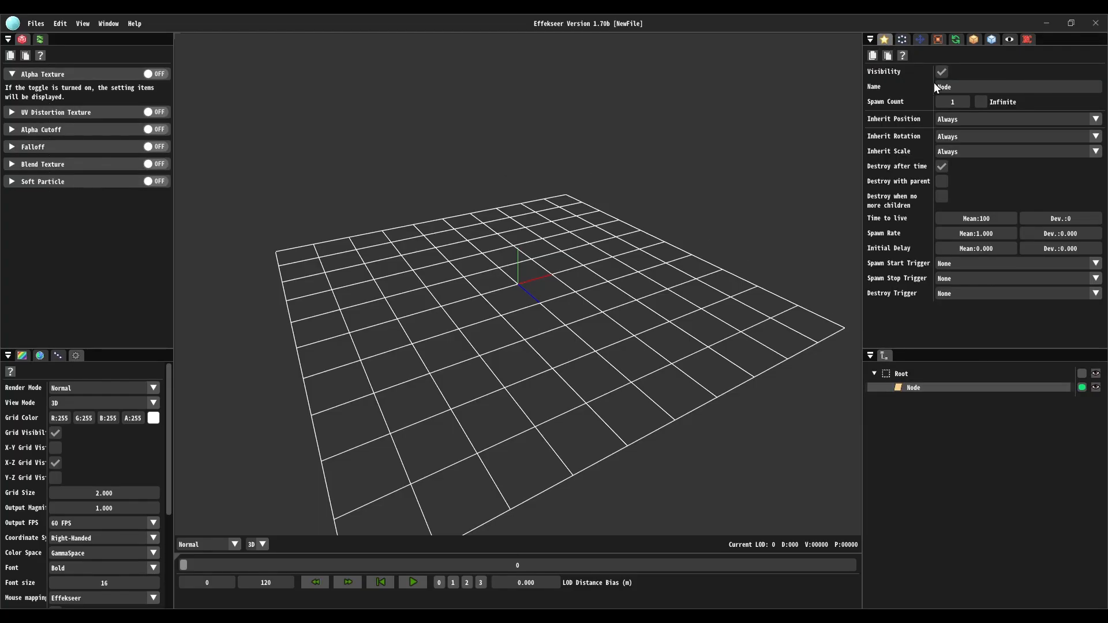
{"action": "left_click_drag", "start_coordinate": [944, 99], "coordinate": [956, 101]}
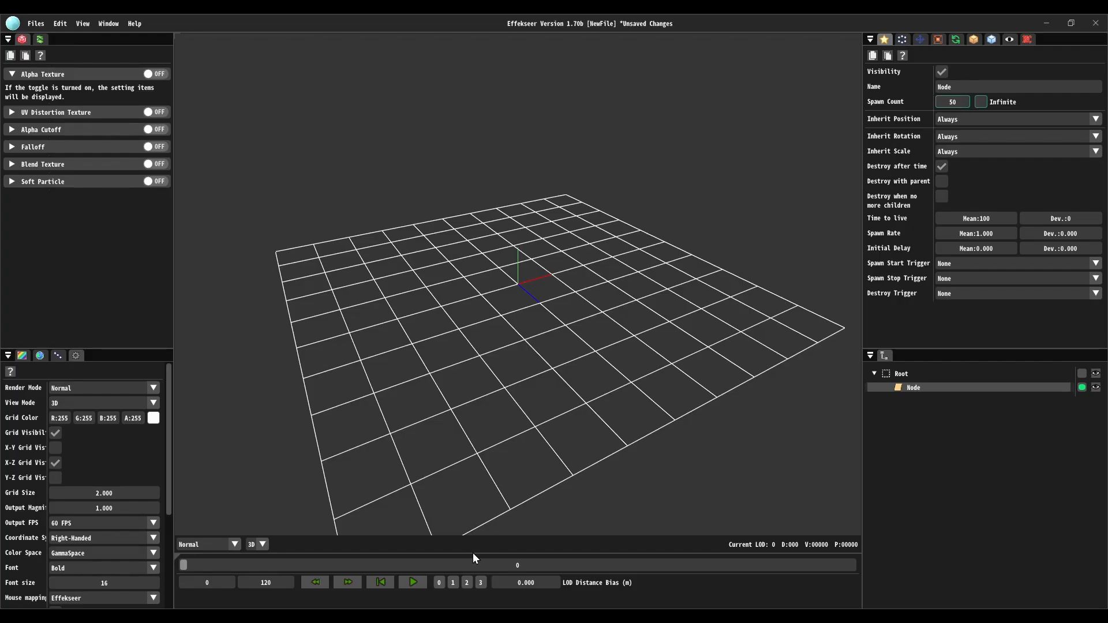
{"action": "left_click", "coordinate": [423, 579]}
{"action": "right_click_drag", "start_coordinate": [508, 404], "coordinate": [515, 298]}
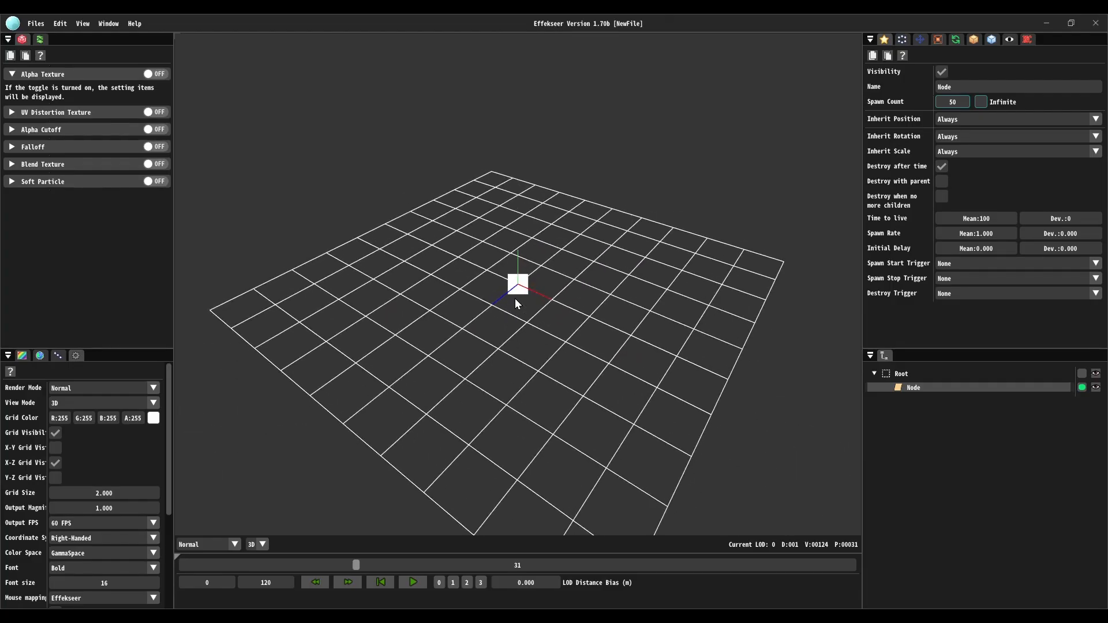
{"action": "scroll", "coordinate": [517, 294], "scroll_direction": "up", "scroll_amount": 5}
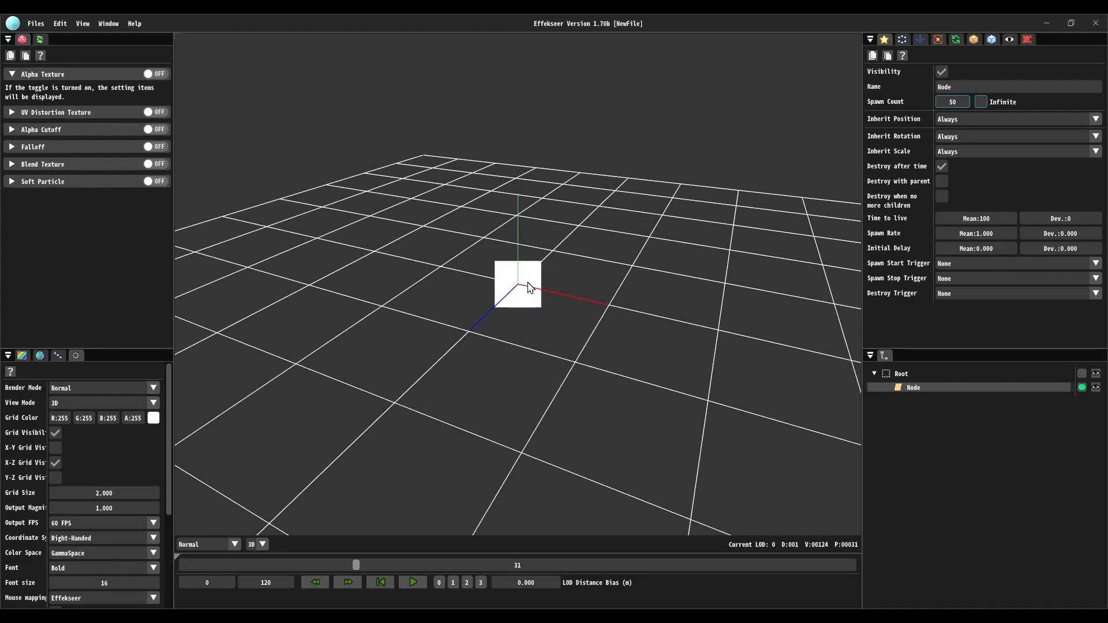
{"action": "scroll", "coordinate": [530, 287], "scroll_direction": "down", "scroll_amount": 4}
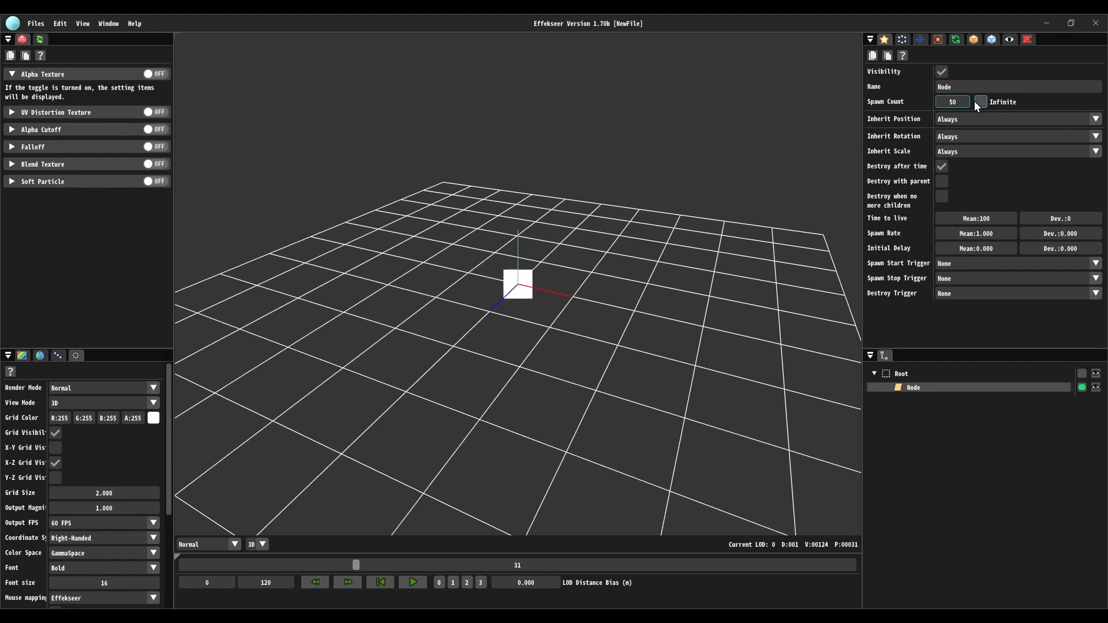
Set the node's spawn count to 10.
{"action": "double_click", "coordinate": [954, 99]}
{"action": "type", "text": "10"}
{"action": "key", "text": "Return"}
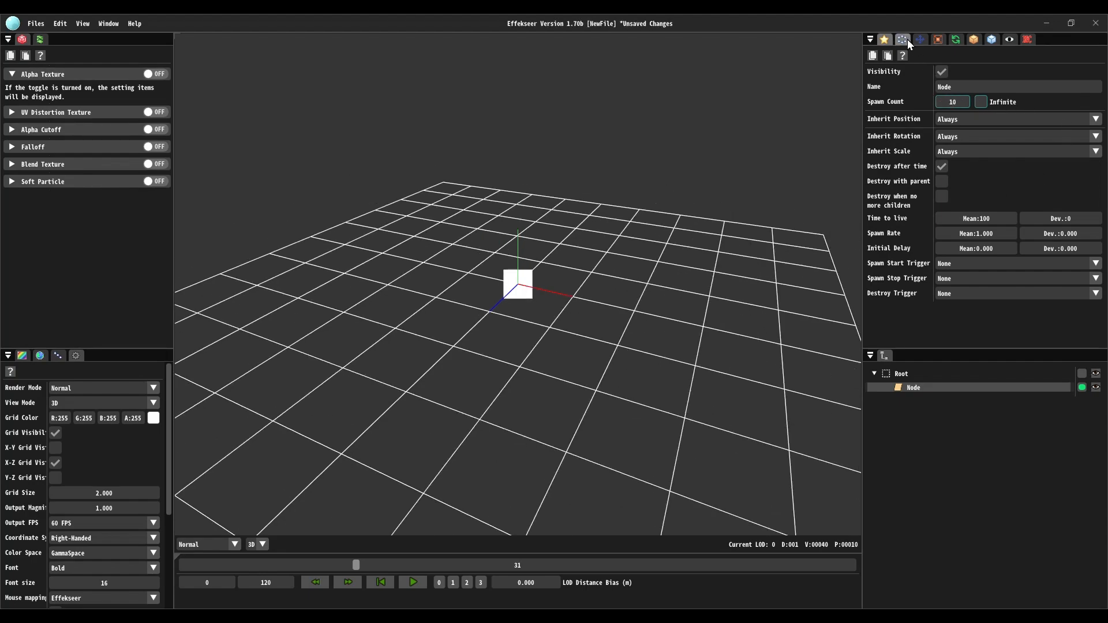
Change the node's spawn location shape to Line.
{"action": "left_click", "coordinate": [907, 40]}
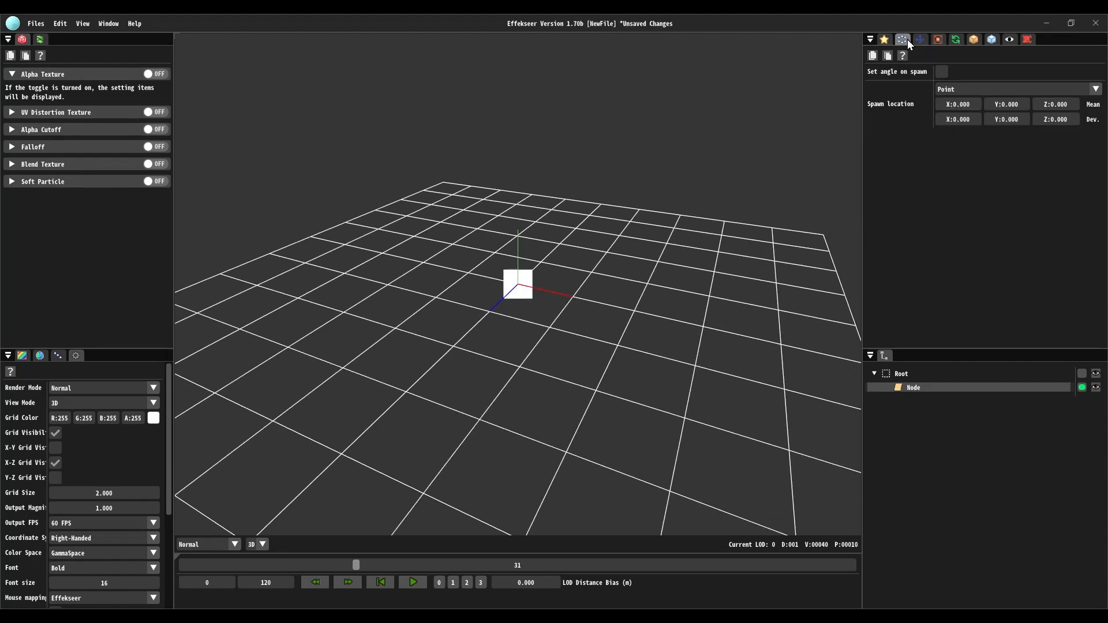
{"action": "left_click", "coordinate": [962, 89]}
{"action": "left_click", "coordinate": [971, 117]}
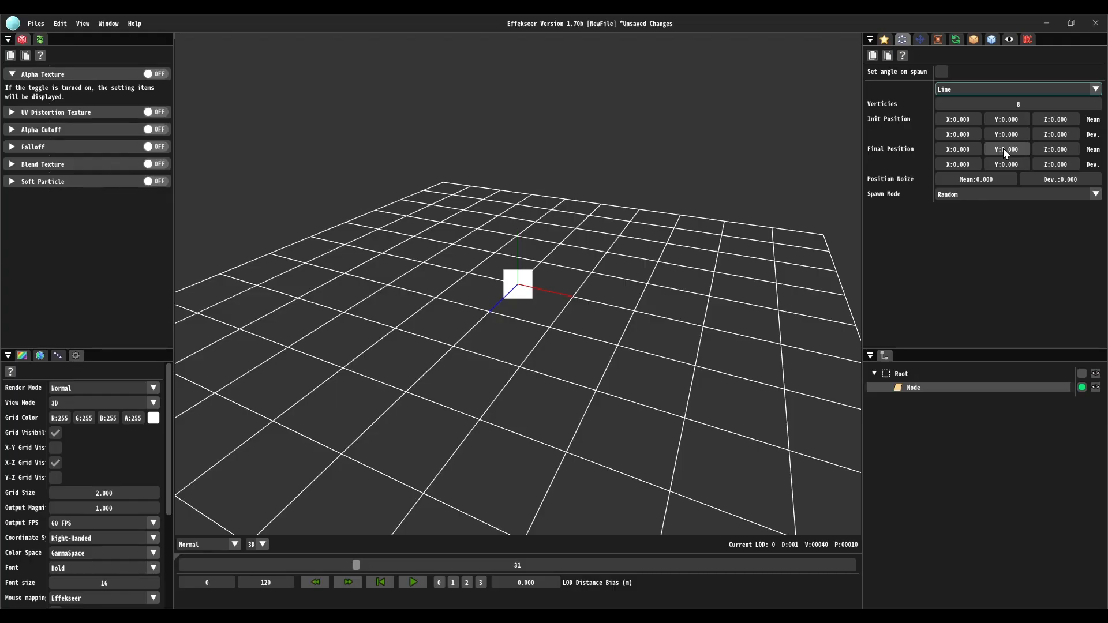
Set the line's mean initial Y position to 10 and its spawn mode to Order.
{"action": "mouse_move", "coordinate": [1015, 120]}
{"action": "left_mouse_down"}
{"action": "mouse_move", "coordinate": [1004, 115]}
{"action": "mouse_move", "coordinate": [1033, 116]}
{"action": "mouse_move", "coordinate": [1023, 113]}
{"action": "left_mouse_up"}
{"action": "double_click", "coordinate": [1021, 113]}
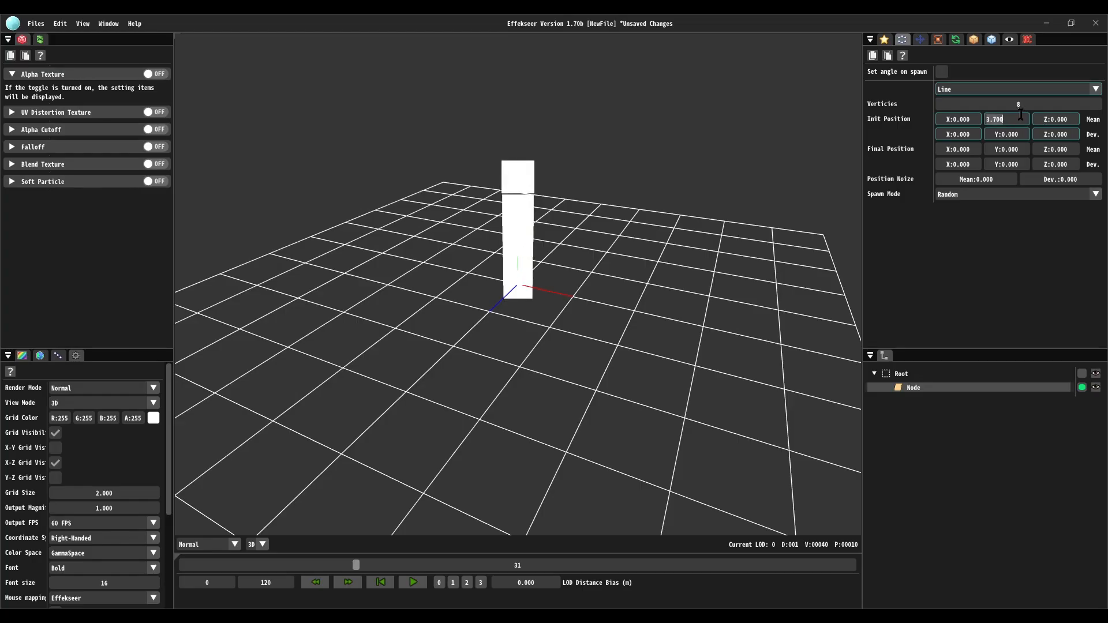
{"action": "type", "text": "10"}
{"action": "key", "text": "Return"}
{"action": "scroll", "coordinate": [757, 154], "scroll_direction": "down", "scroll_amount": 3}
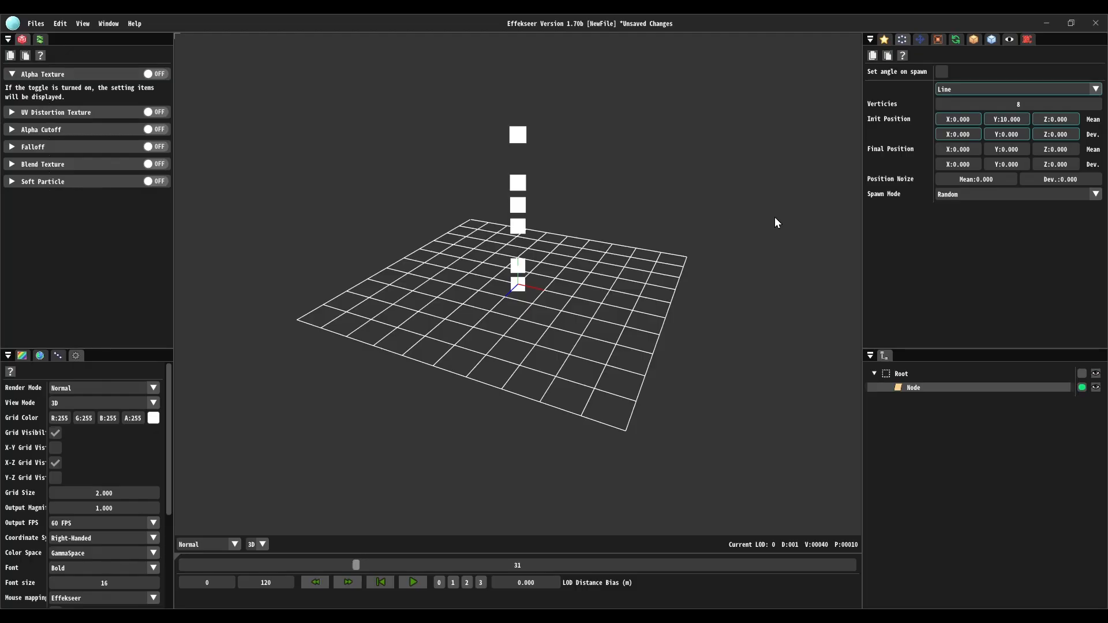
{"action": "left_click", "coordinate": [961, 194]}
{"action": "left_click", "coordinate": [965, 219]}
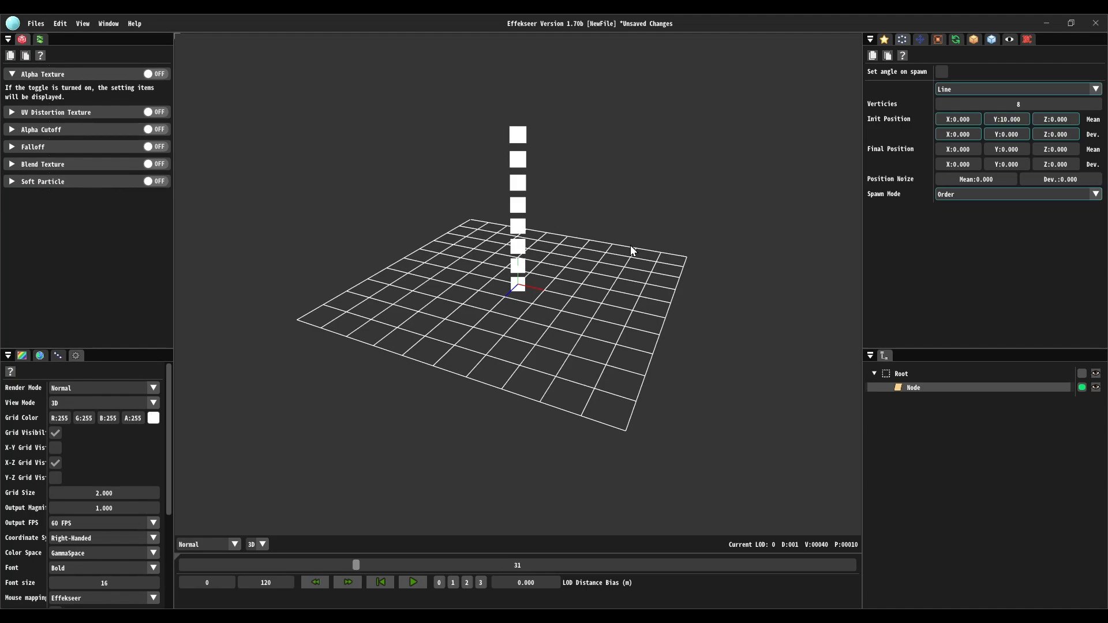
Set the node's mean time to live to 10 and play the effect.
{"action": "left_click", "coordinate": [884, 39]}
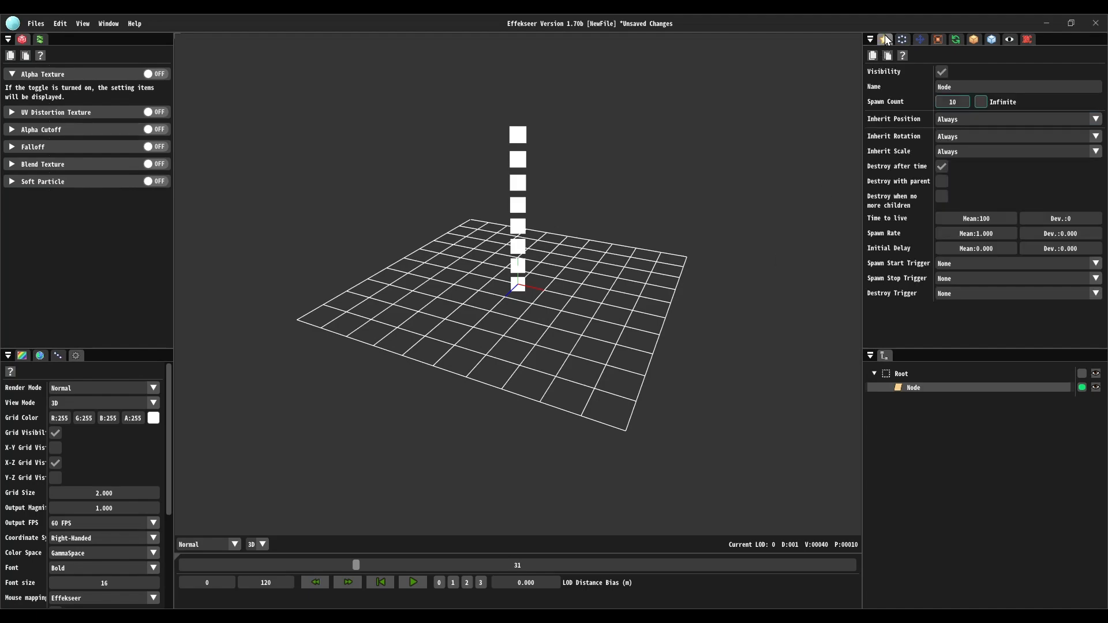
{"action": "double_click", "coordinate": [943, 218]}
{"action": "type", "text": "10"}
{"action": "key", "text": "Return"}
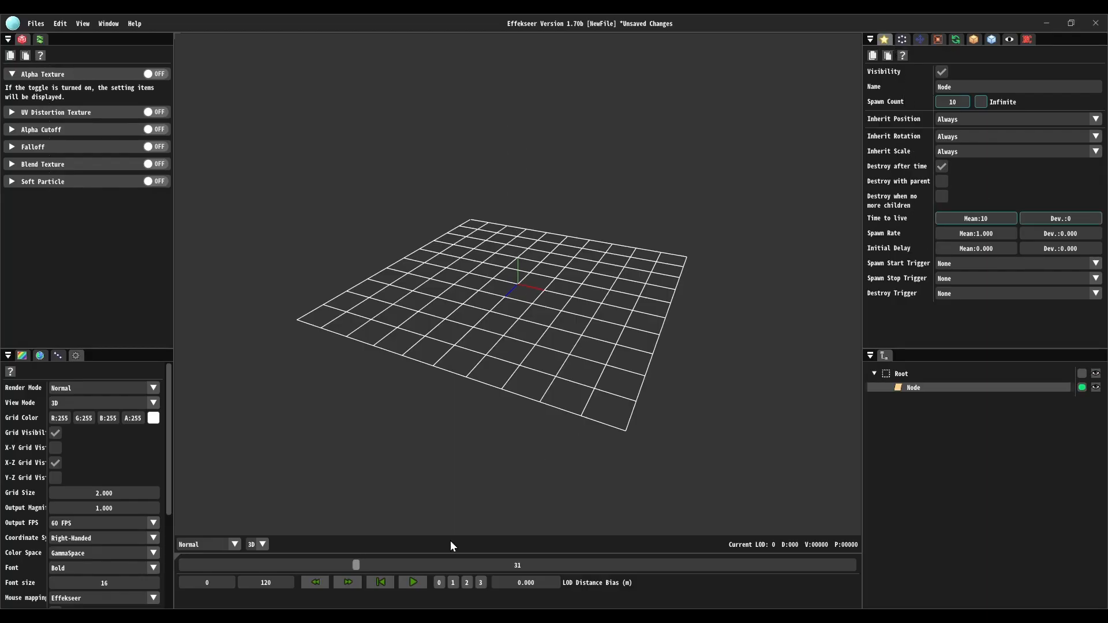
{"action": "left_click", "coordinate": [415, 582]}
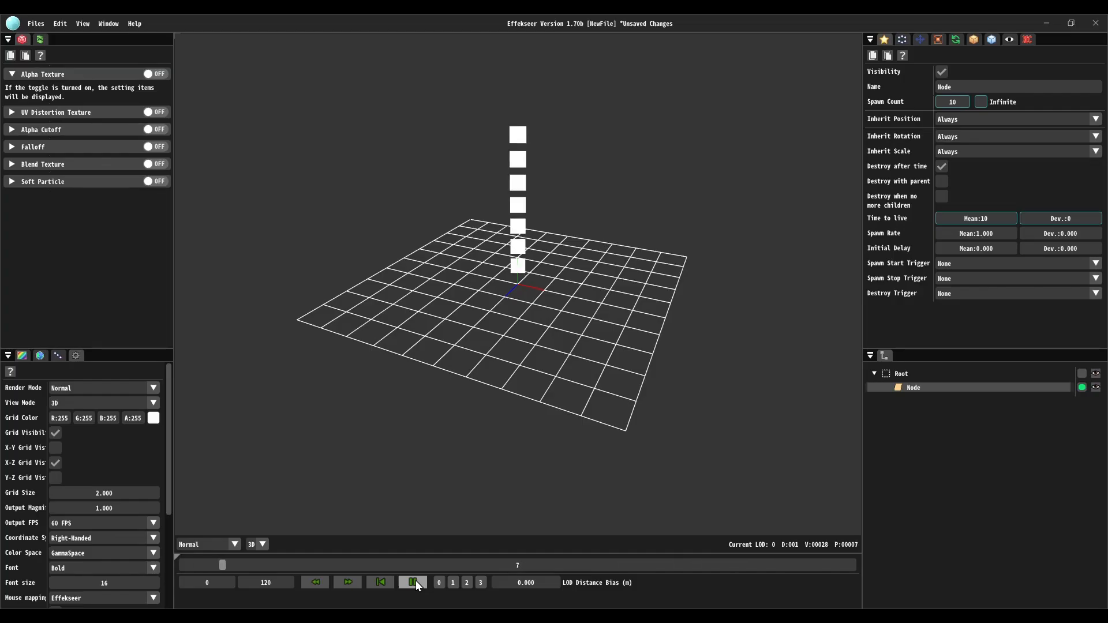
Pause the effect and scrub to frames 13 and 16, comparing the spawned particles with the line's vertex count and the node's spawn count.
{"action": "left_click", "coordinate": [921, 38]}
{"action": "left_click", "coordinate": [905, 38]}
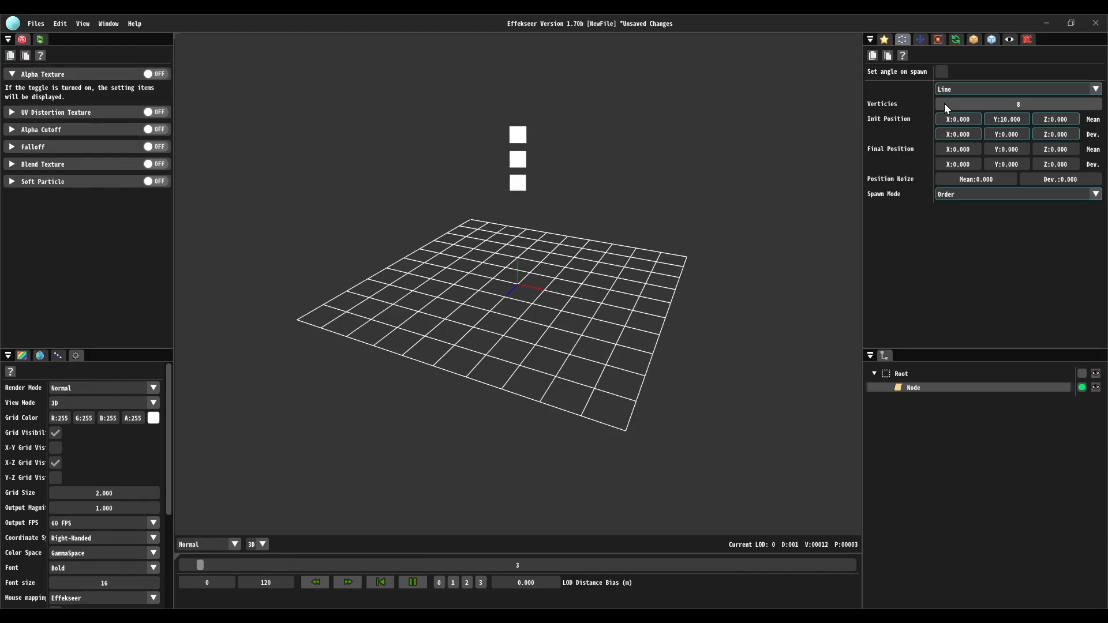
{"action": "left_click", "coordinate": [413, 582]}
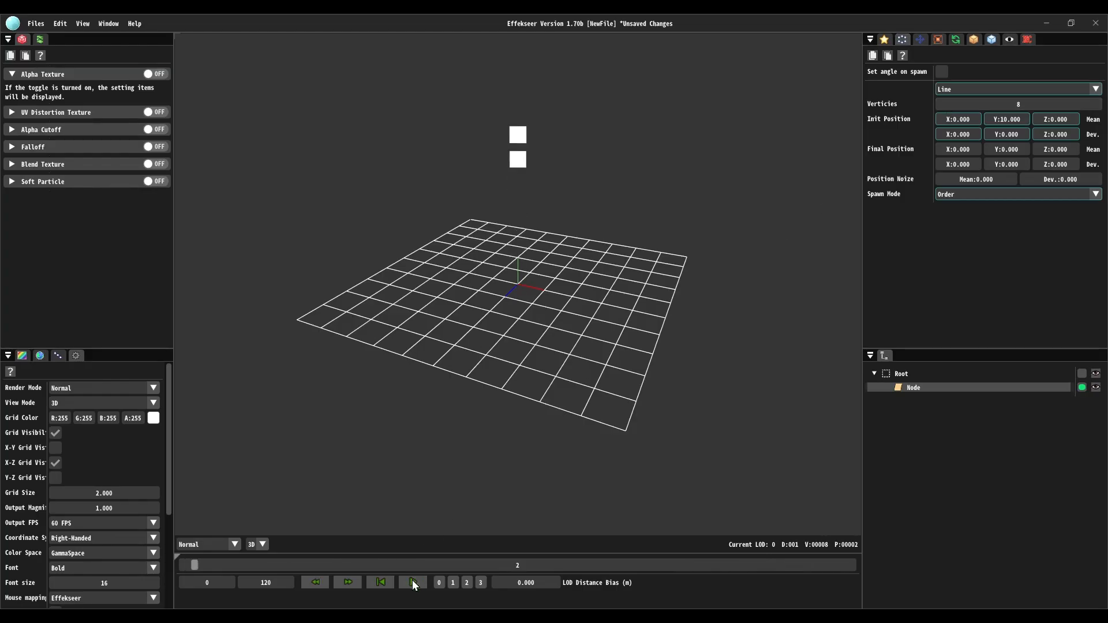
{"action": "scroll", "coordinate": [476, 260], "scroll_direction": "up", "scroll_amount": 5}
{"action": "right_click_drag", "start_coordinate": [477, 260], "coordinate": [523, 215]}
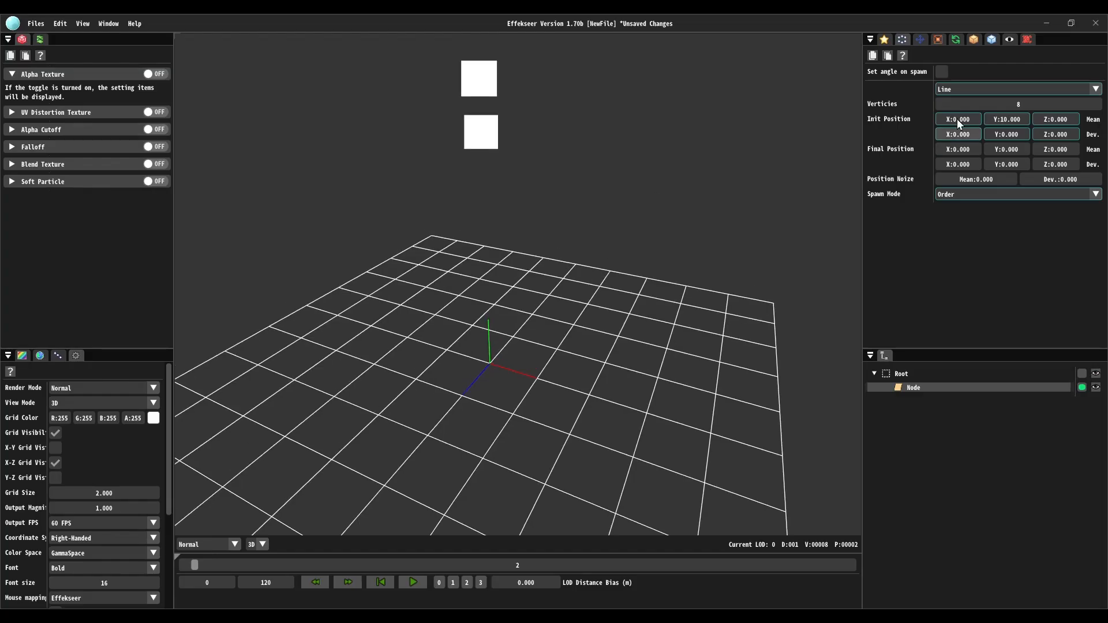
{"action": "double_click", "coordinate": [967, 103]}
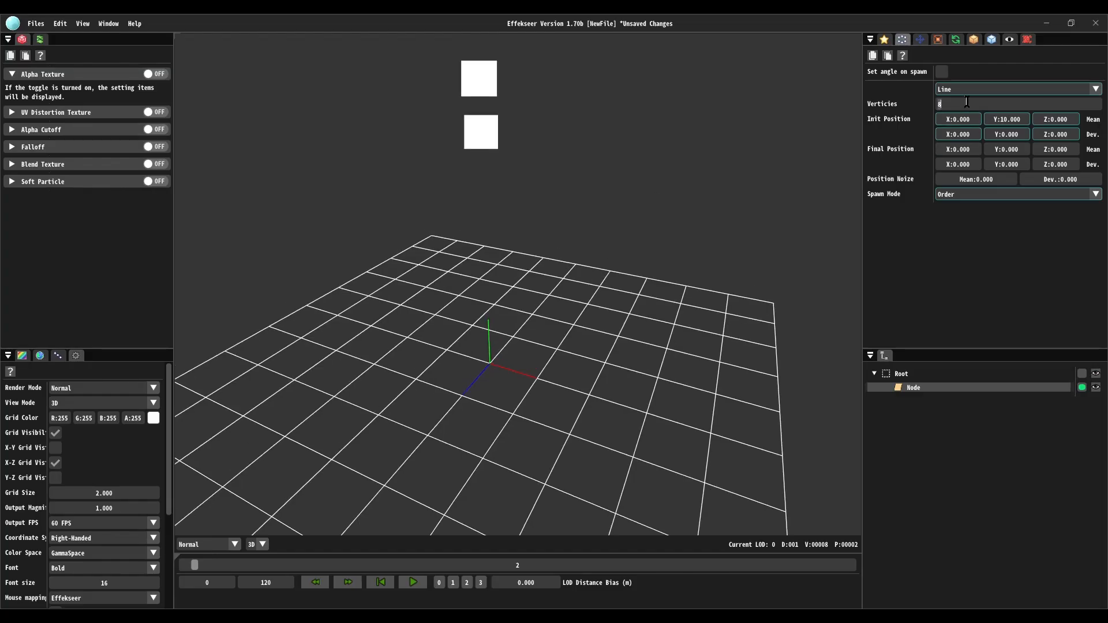
{"action": "left_click", "coordinate": [904, 101]}
{"action": "left_click_drag", "start_coordinate": [196, 564], "coordinate": [229, 563]}
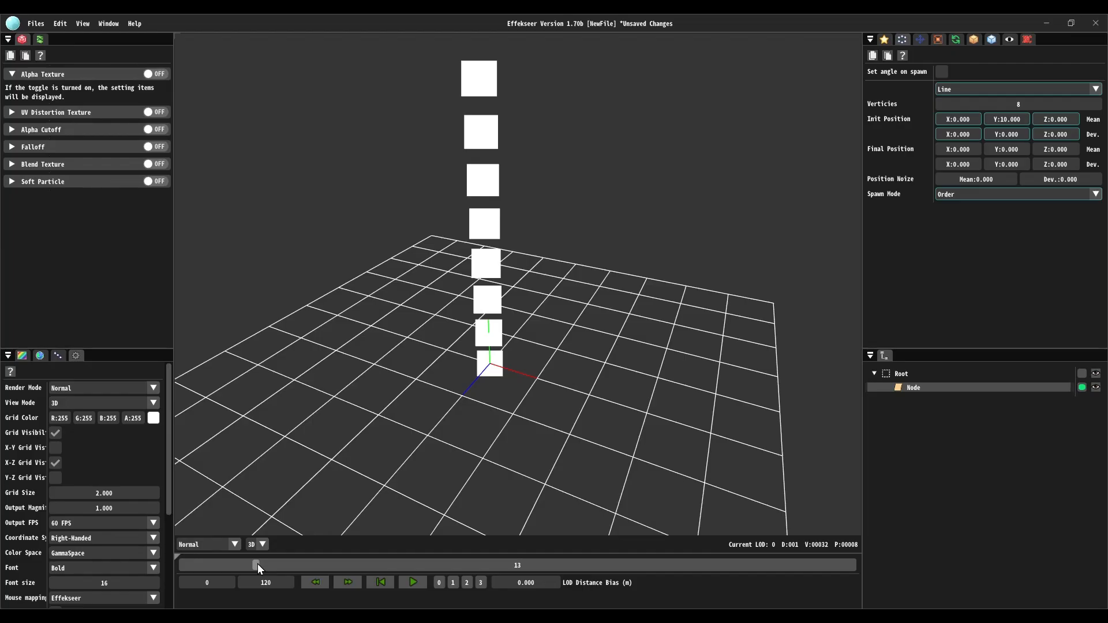
{"action": "left_click", "coordinate": [885, 39]}
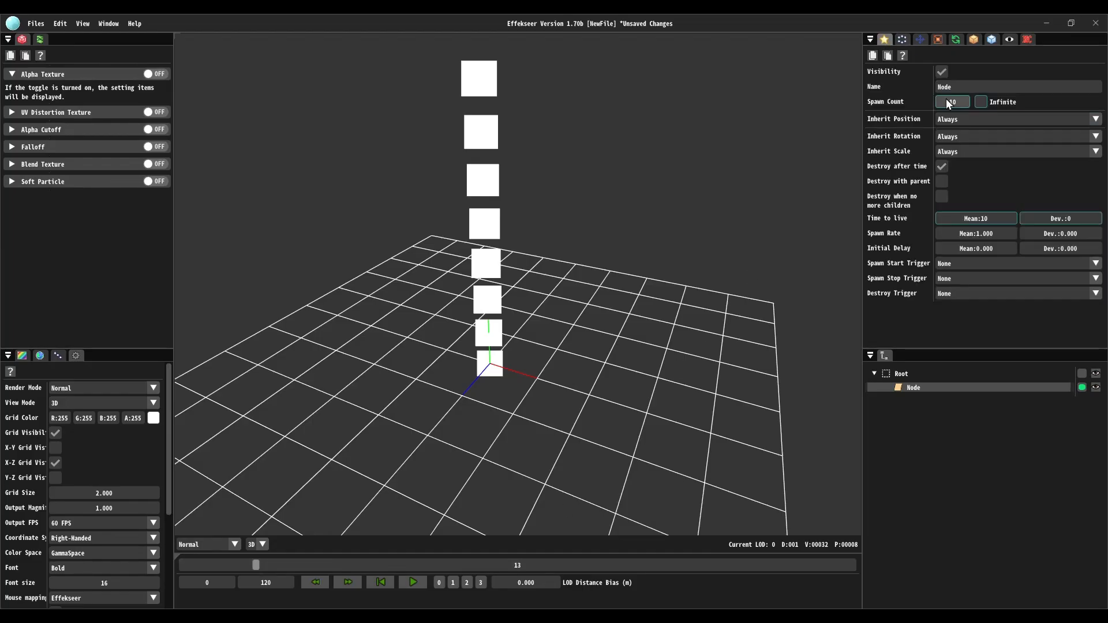
{"action": "left_click", "coordinate": [901, 39]}
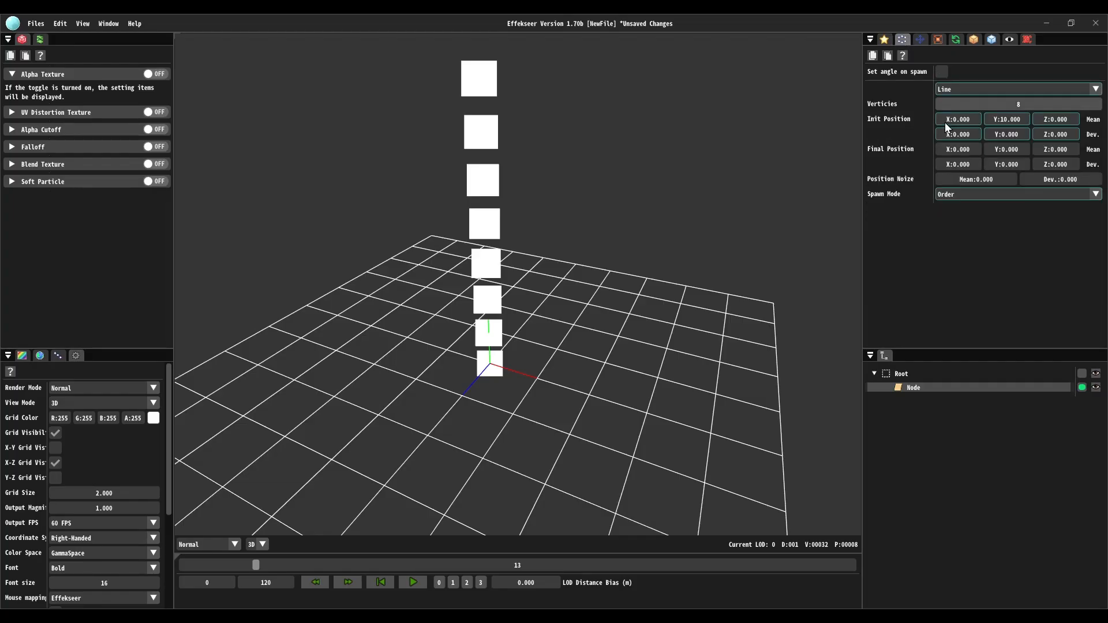
{"action": "mouse_move", "coordinate": [257, 565]}
{"action": "left_mouse_down"}
{"action": "mouse_move", "coordinate": [279, 566]}
{"action": "mouse_move", "coordinate": [213, 554]}
{"action": "mouse_move", "coordinate": [275, 554]}
{"action": "left_mouse_up"}
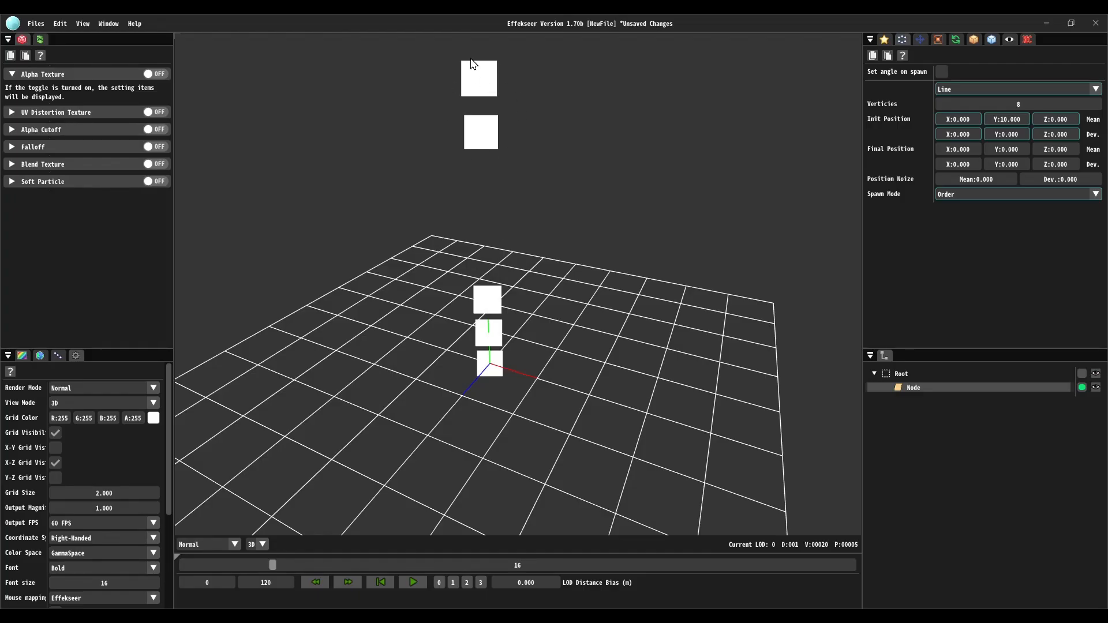
Set the node's spawn count to 8, matching the line's vertex count.
{"action": "left_click", "coordinate": [884, 40]}
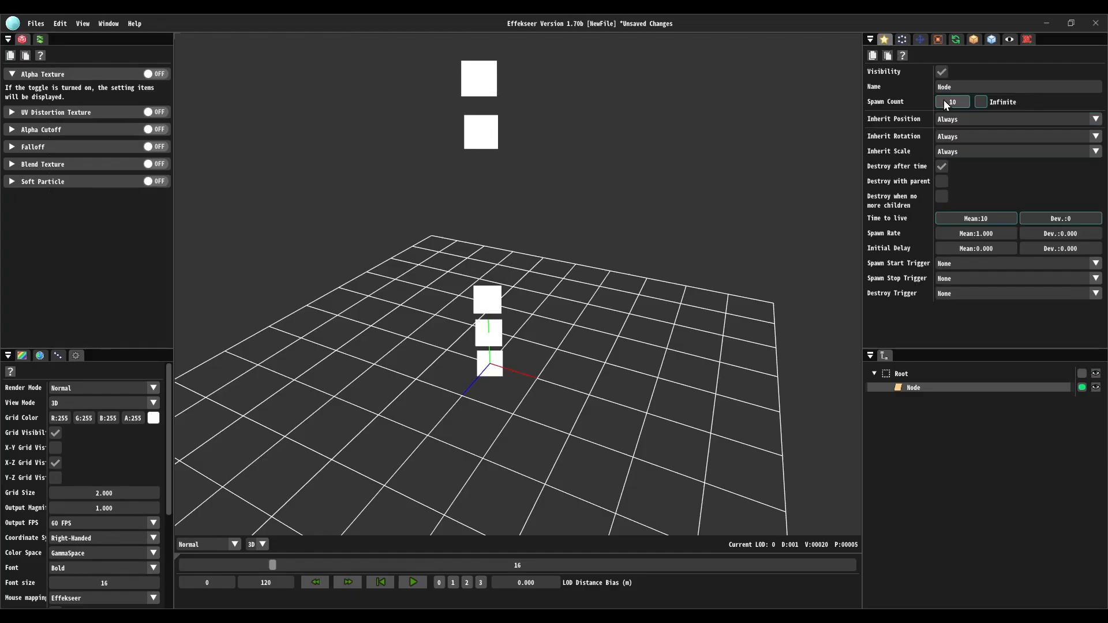
{"action": "double_click", "coordinate": [944, 102]}
{"action": "type", "text": "8"}
{"action": "left_click", "coordinate": [903, 39]}
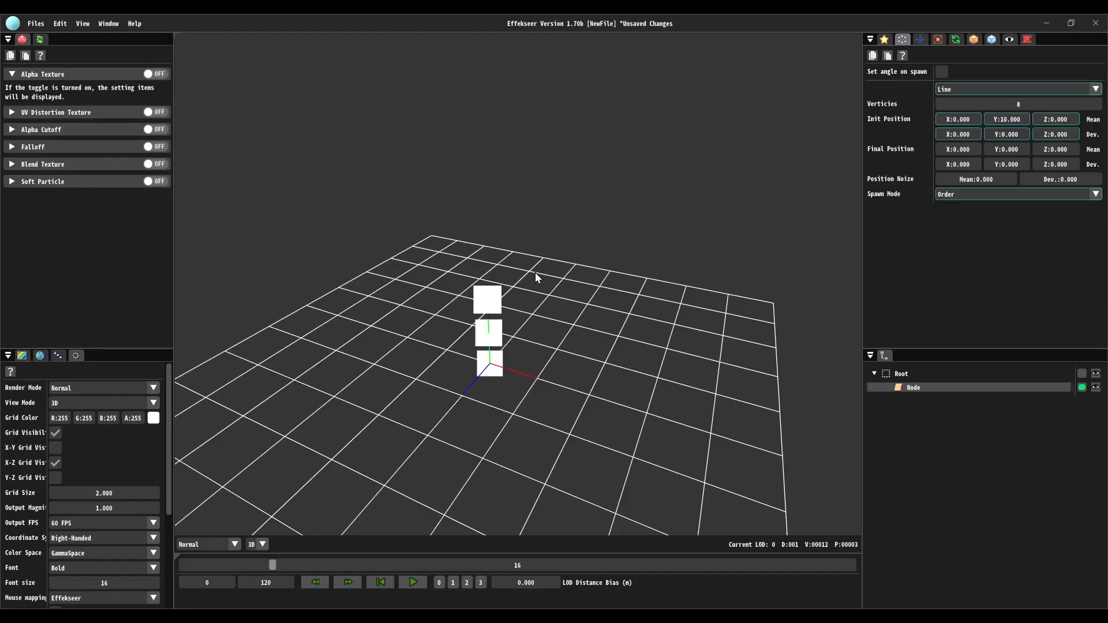
Set the timeline's end frame to 60 and play the effect.
{"action": "double_click", "coordinate": [284, 585]}
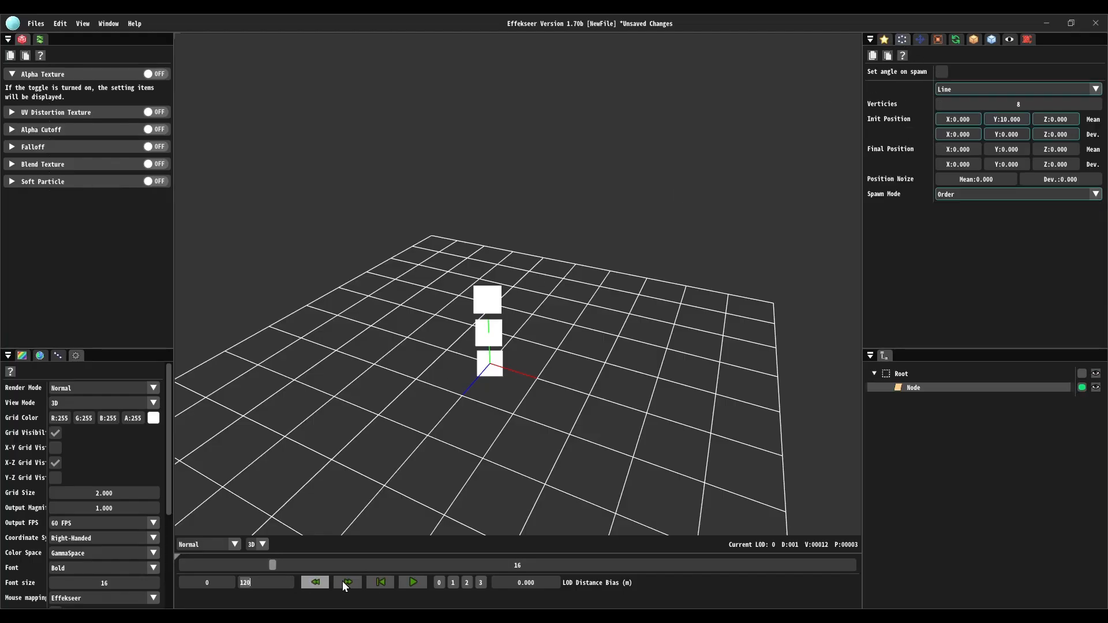
{"action": "type", "text": "60"}
{"action": "left_click", "coordinate": [418, 583]}
Check the spawn count and line spawn settings during playback, and pause the effect at frame 4.
{"action": "left_click", "coordinate": [890, 40]}
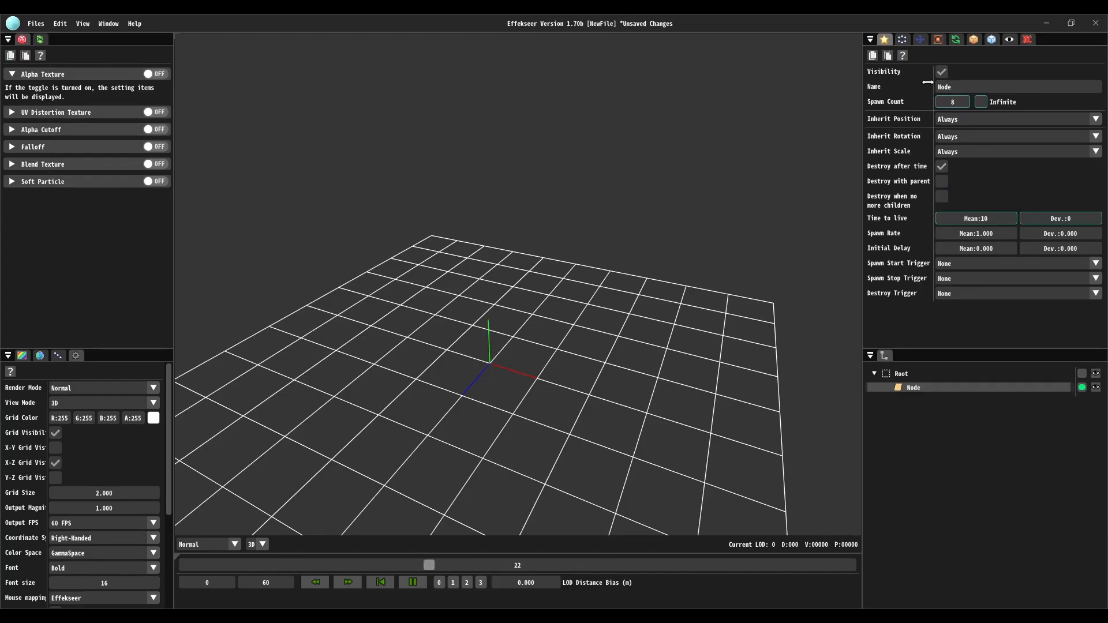
{"action": "left_click", "coordinate": [903, 40]}
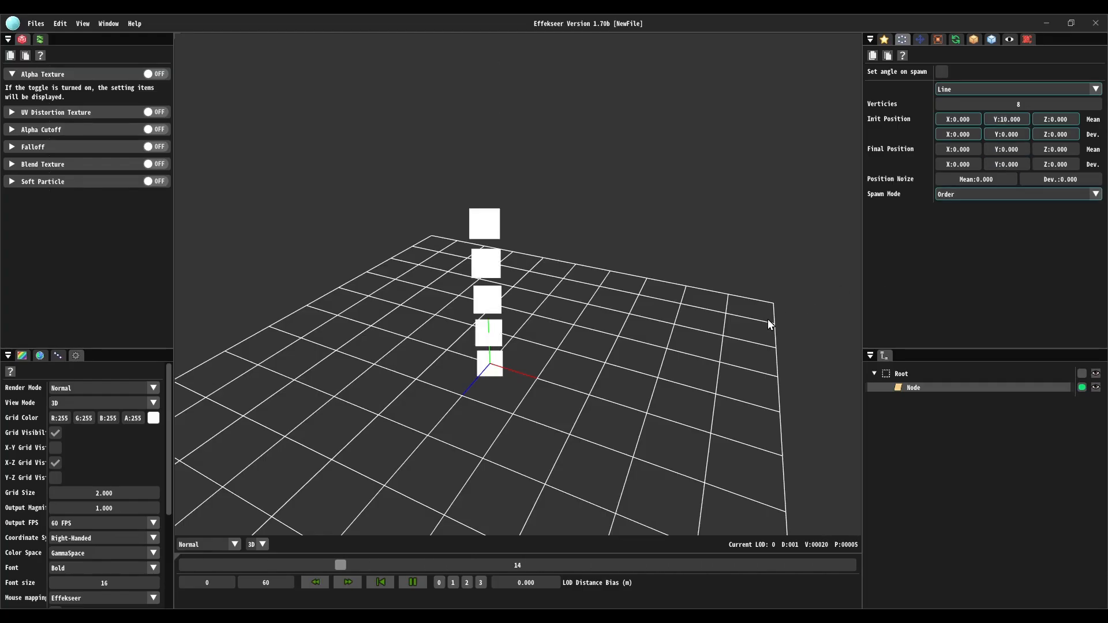
{"action": "left_click", "coordinate": [413, 582]}
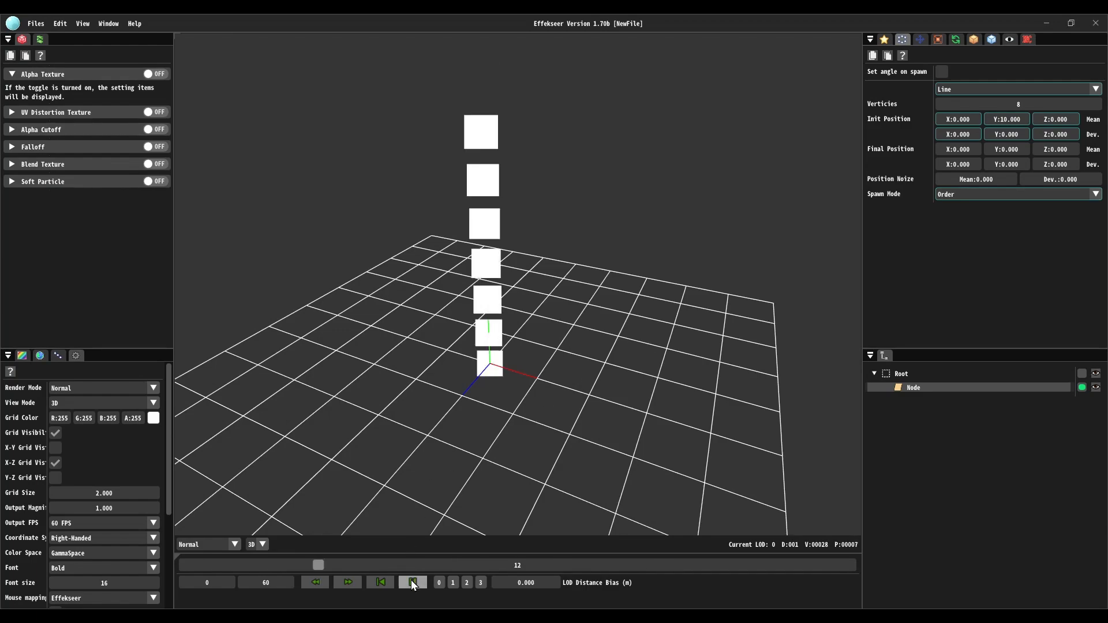
{"action": "left_click_drag", "start_coordinate": [307, 559], "coordinate": [229, 564]}
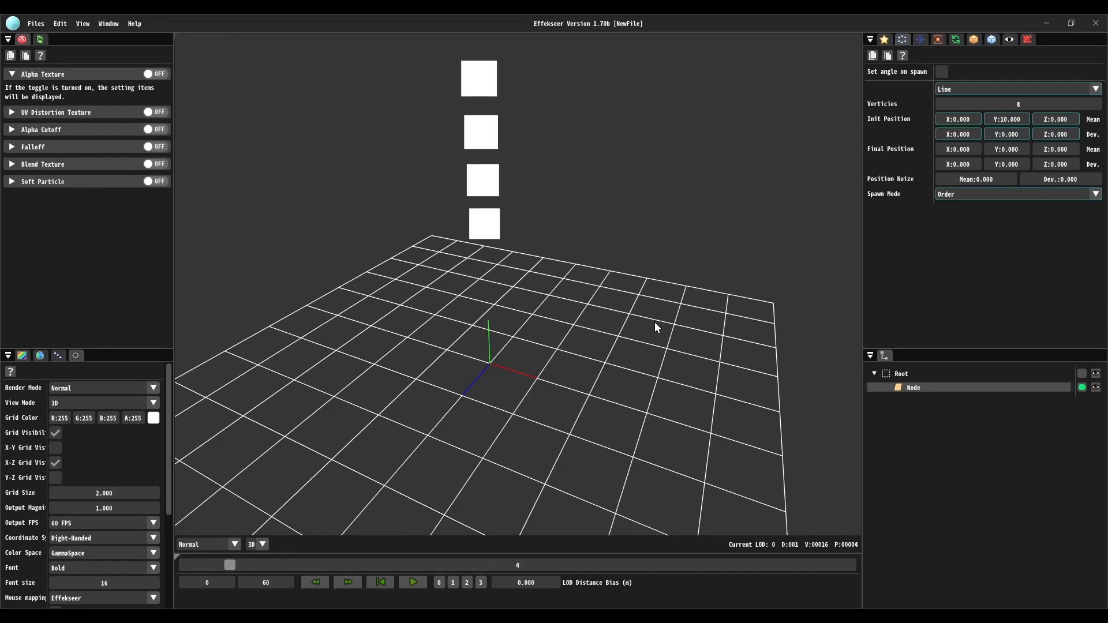
Change the node's render type from Sprite to Track.
{"action": "left_click", "coordinate": [992, 38]}
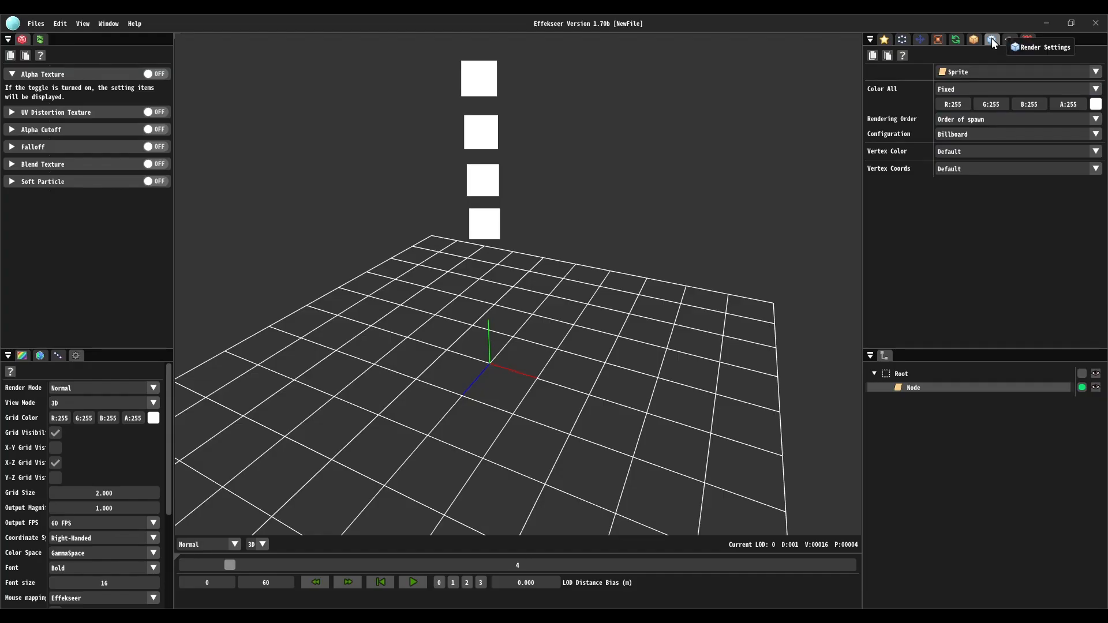
{"action": "left_click", "coordinate": [964, 74]}
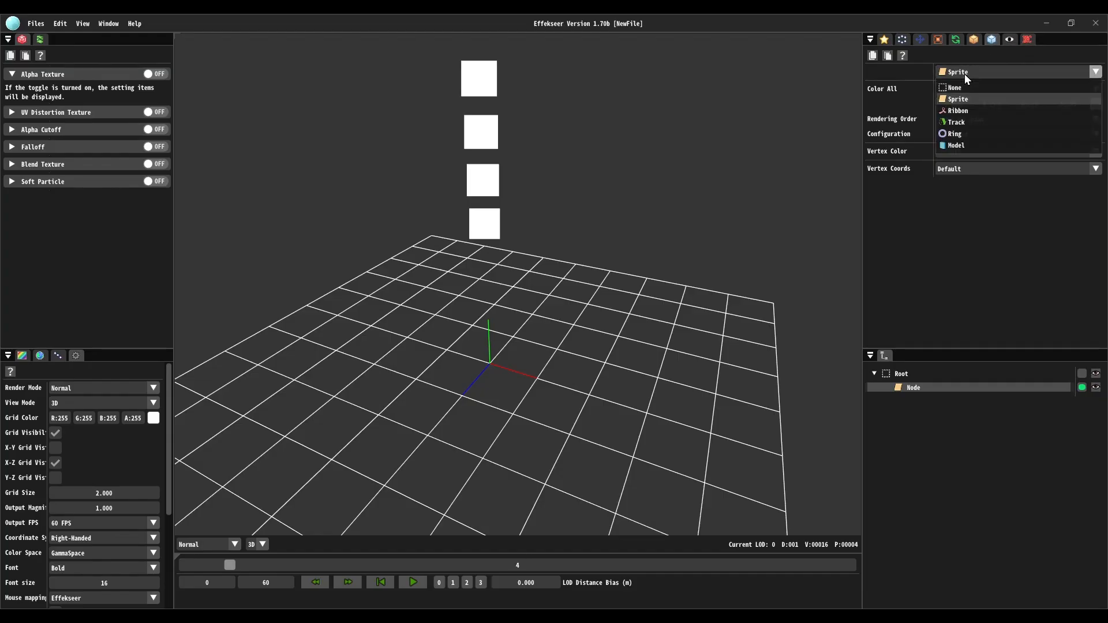
{"action": "left_click", "coordinate": [990, 122]}
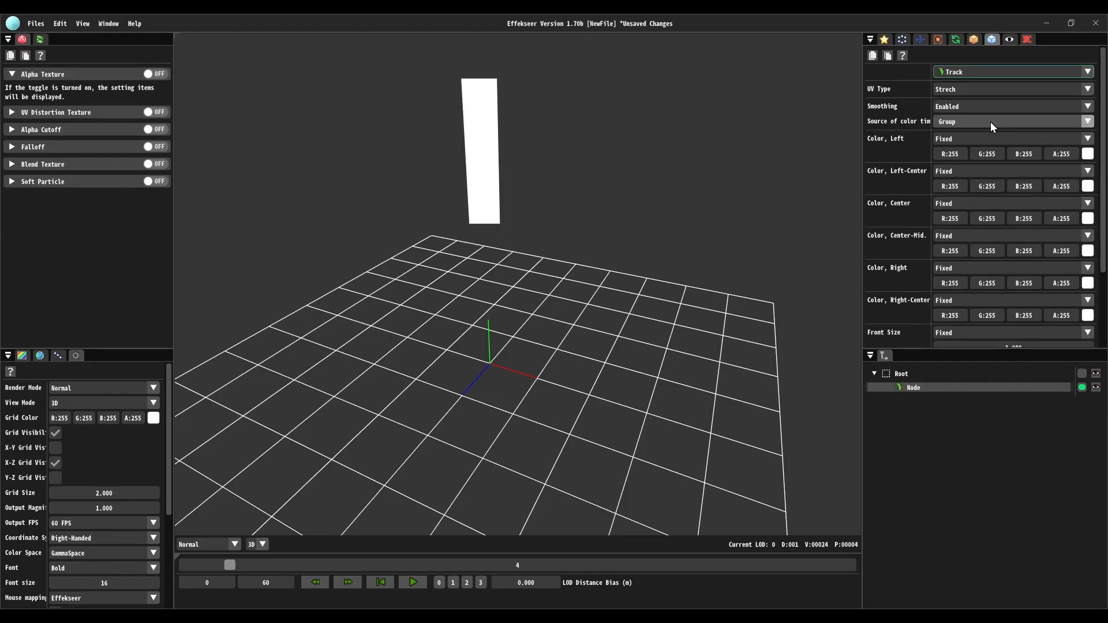
At frame 9, set the track's Front Size and Back Size to 0 and its Middle Size to 0.05.
{"action": "left_click_drag", "start_coordinate": [229, 565], "coordinate": [289, 549]}
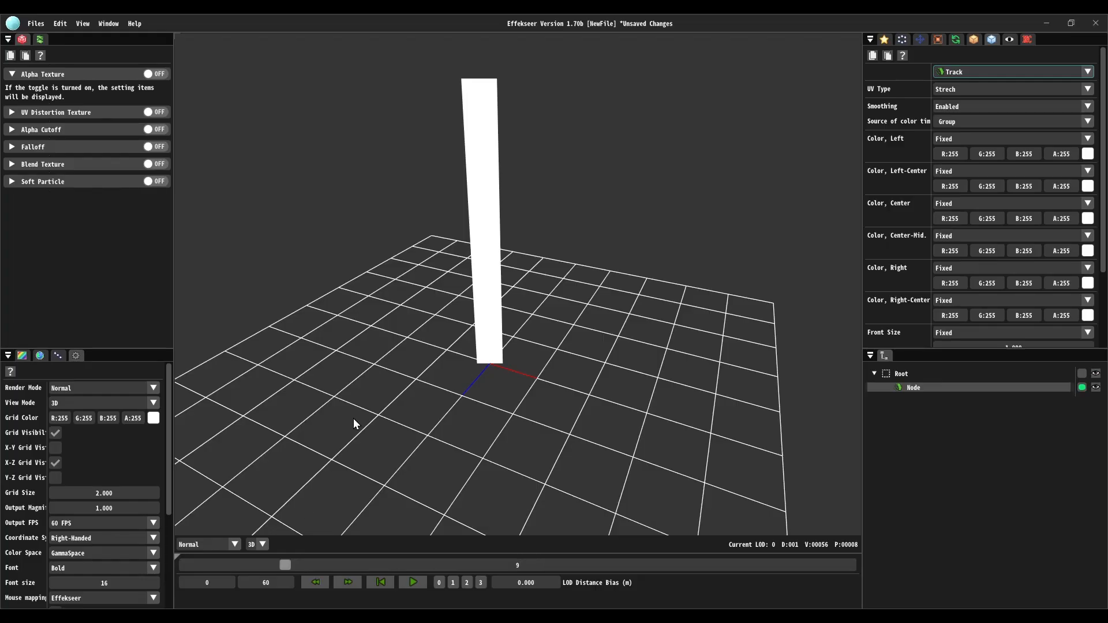
{"action": "right_click_drag", "start_coordinate": [354, 418], "coordinate": [367, 400]}
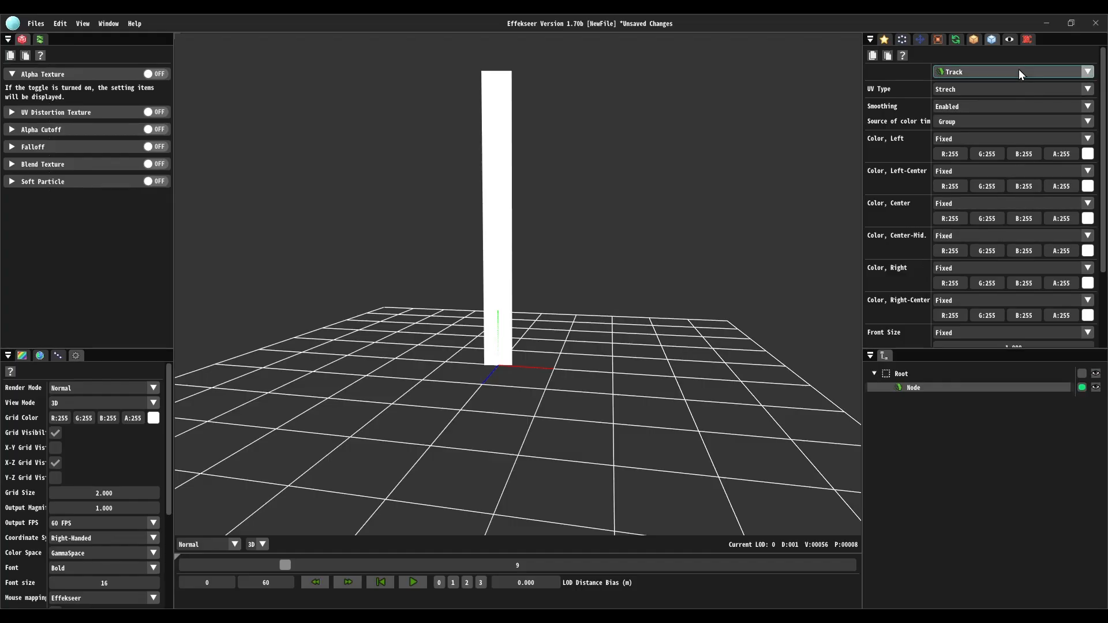
{"action": "scroll", "coordinate": [1010, 171], "scroll_direction": "down", "scroll_amount": 3}
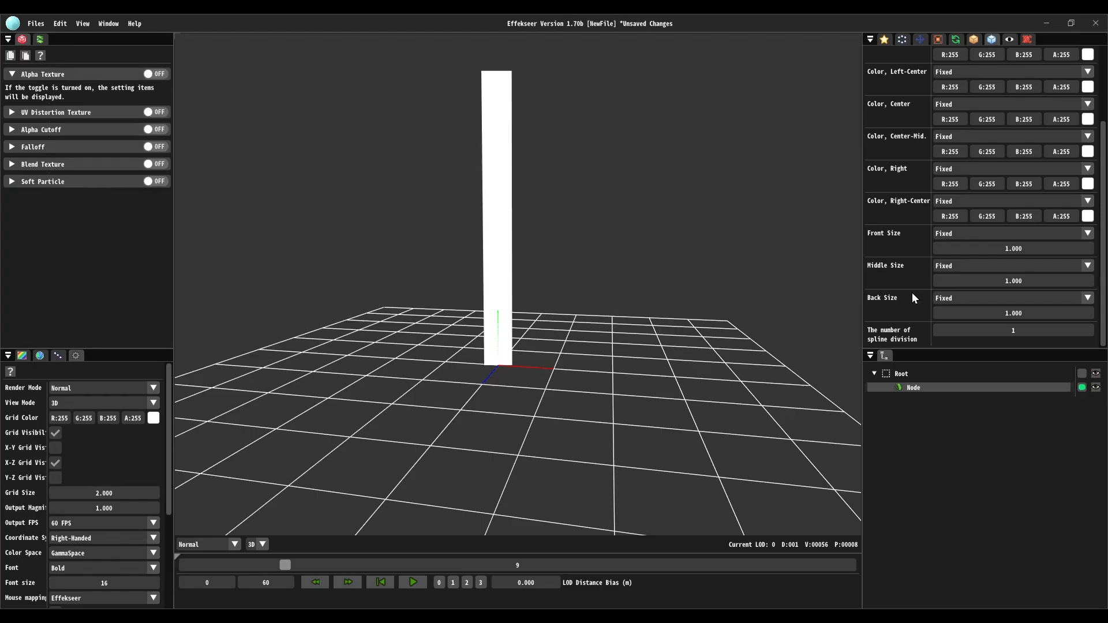
{"action": "left_click_drag", "start_coordinate": [966, 312], "coordinate": [941, 313]}
{"action": "left_click_drag", "start_coordinate": [1059, 253], "coordinate": [1037, 283]}
{"action": "double_click", "coordinate": [1036, 283]}
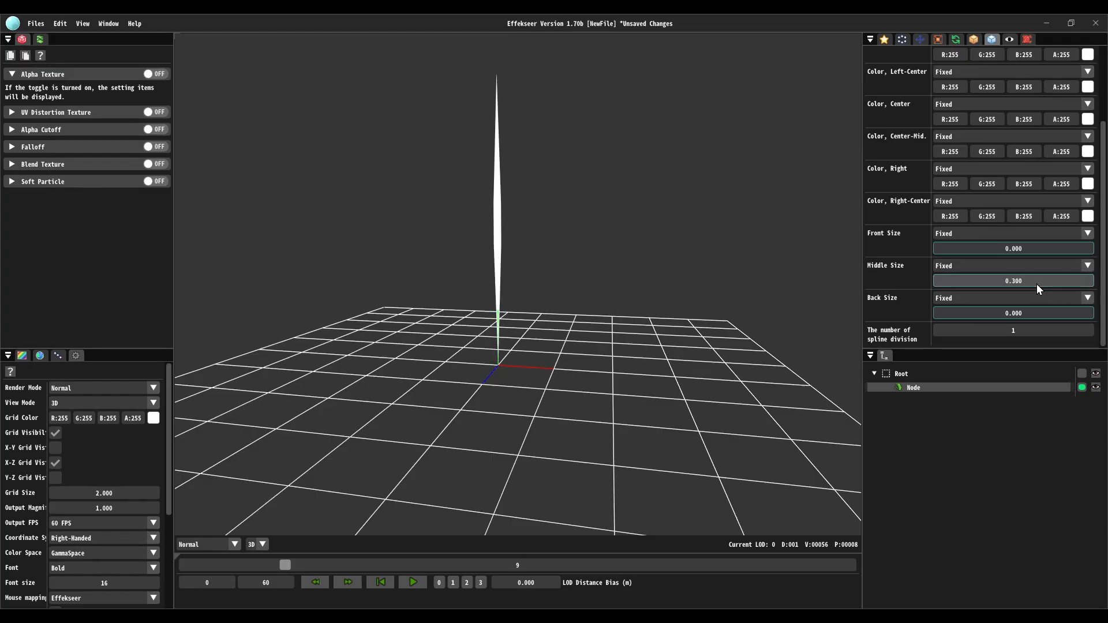
{"action": "type", "text": "0.05"}
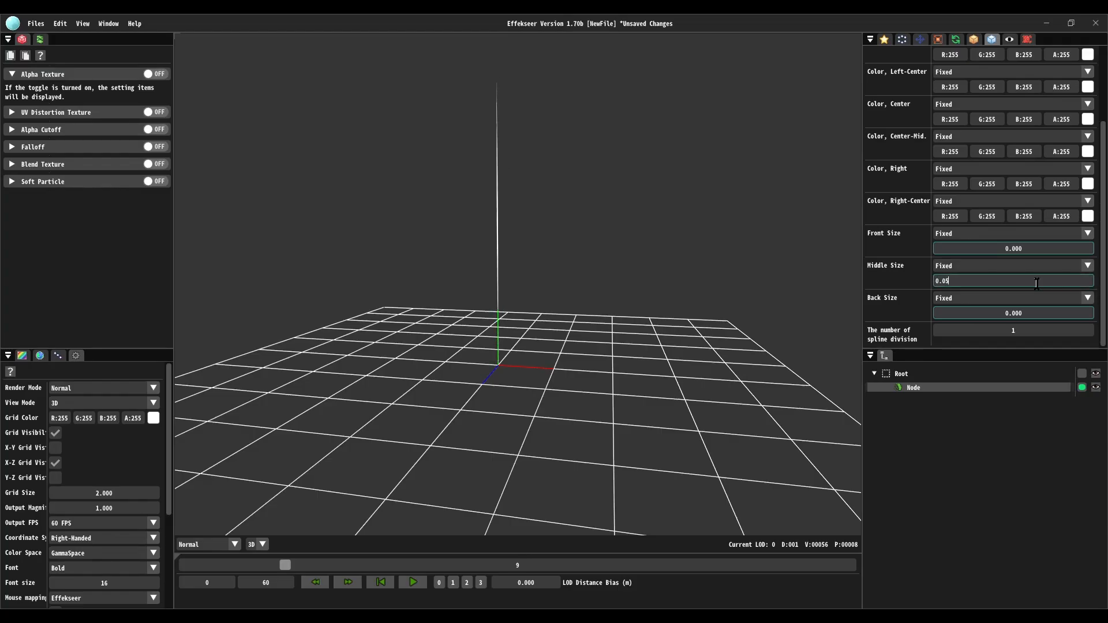
{"action": "left_click", "coordinate": [582, 226]}
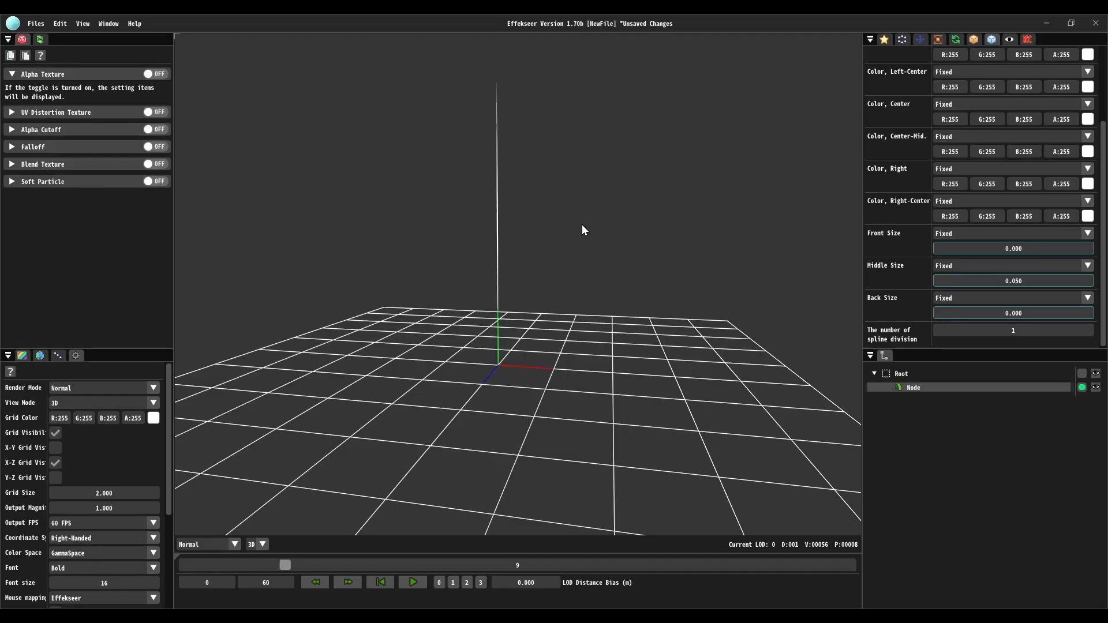
Try out other Center and Center-Mid. colors on the track, including red #FF0000FF for Center-Mid.
{"action": "scroll", "coordinate": [914, 216], "scroll_direction": "up", "scroll_amount": 3}
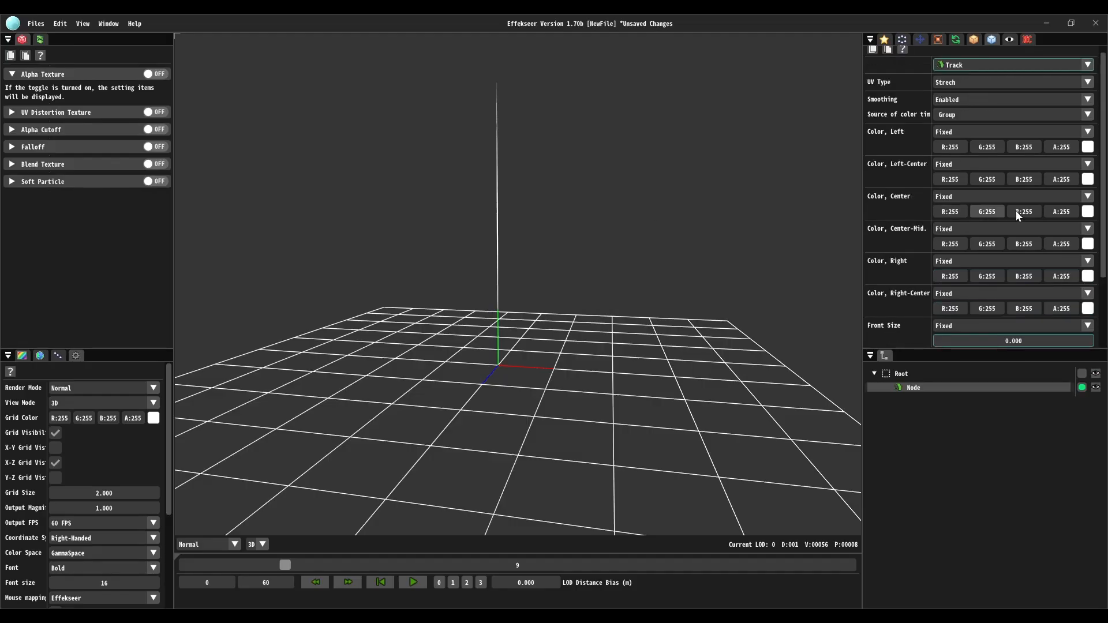
{"action": "left_click", "coordinate": [1088, 211]}
{"action": "left_click_drag", "start_coordinate": [988, 248], "coordinate": [898, 182]}
{"action": "left_click", "coordinate": [898, 182]}
{"action": "left_click", "coordinate": [1089, 244]}
{"action": "left_click_drag", "start_coordinate": [1022, 290], "coordinate": [1034, 272]}
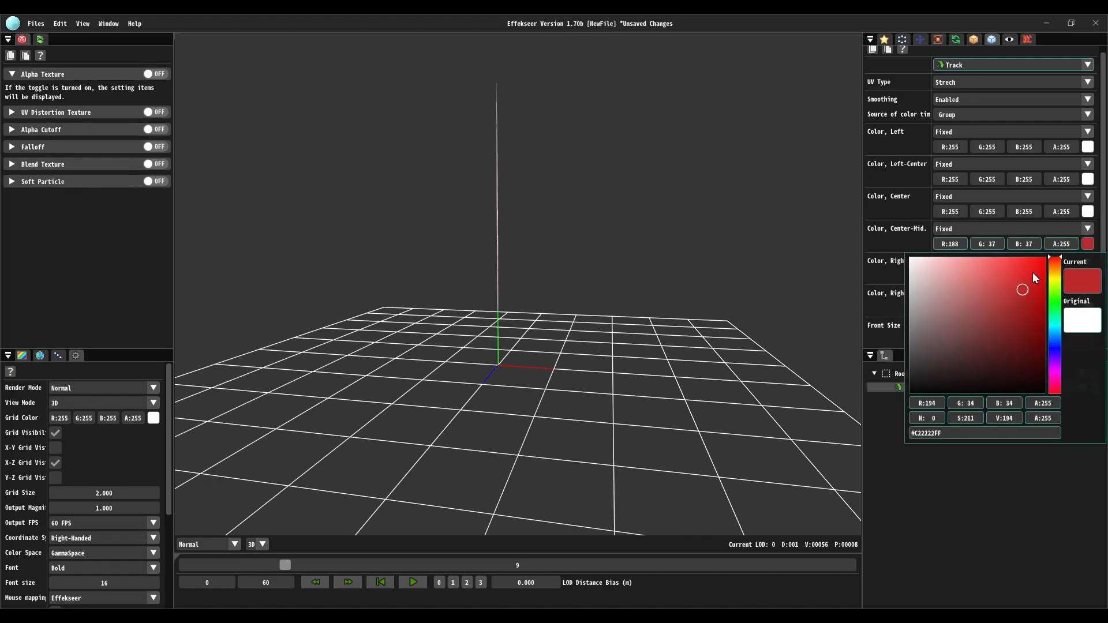
{"action": "left_click_drag", "start_coordinate": [973, 232], "coordinate": [1057, 226]}
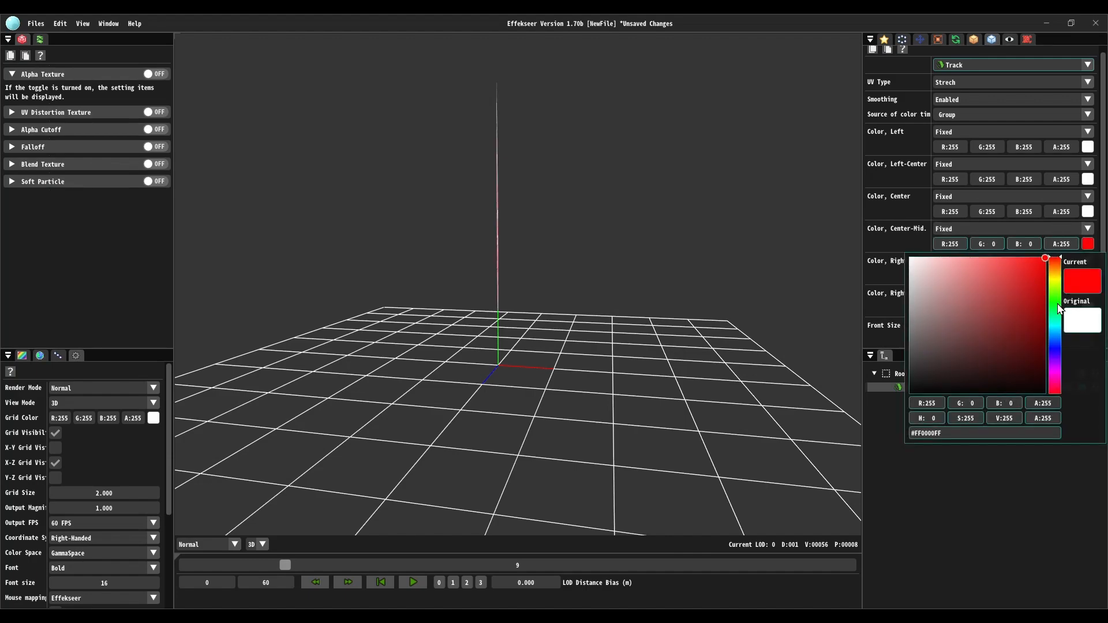
{"action": "mouse_move", "coordinate": [1058, 305]}
{"action": "left_mouse_down"}
{"action": "mouse_move", "coordinate": [1051, 341]}
{"action": "mouse_move", "coordinate": [1016, 244]}
{"action": "mouse_move", "coordinate": [904, 230]}
{"action": "left_mouse_up"}
{"action": "left_click", "coordinate": [904, 229]}
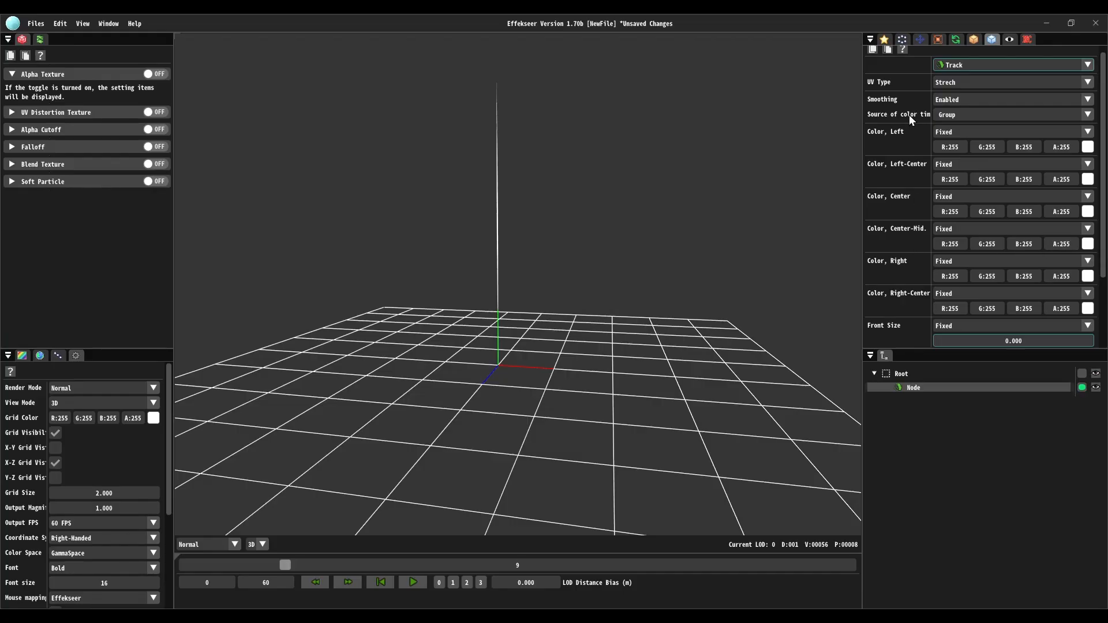
Set the track node's Time to live mean to 5, play the effect, and pause it near frame 6.
{"action": "left_click", "coordinate": [885, 41]}
{"action": "left_click", "coordinate": [415, 582]}
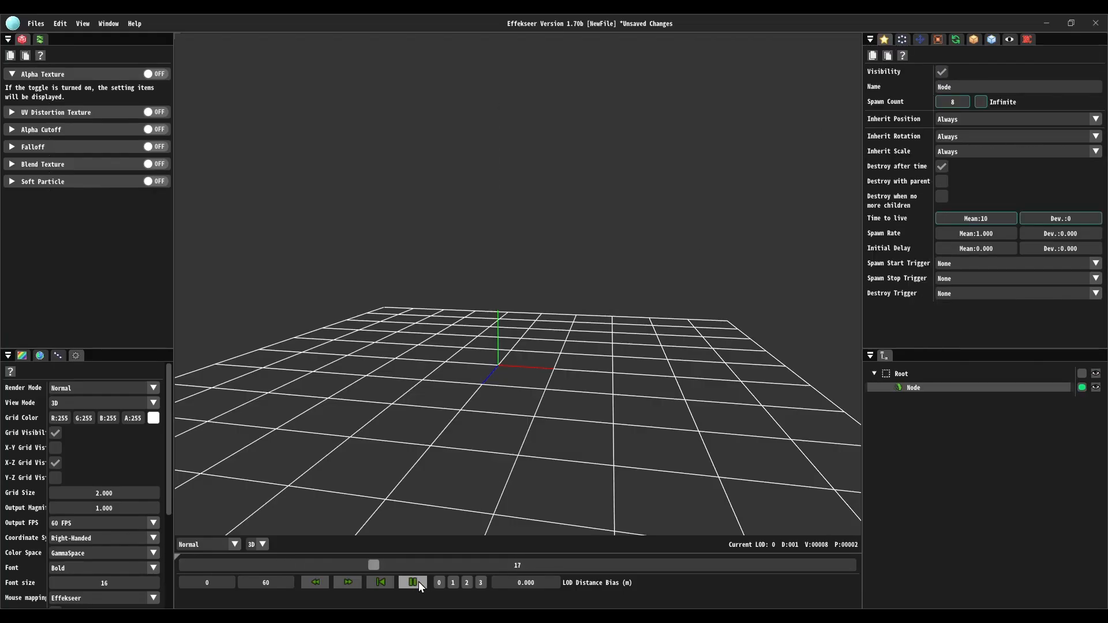
{"action": "double_click", "coordinate": [961, 215]}
{"action": "type", "text": "5"}
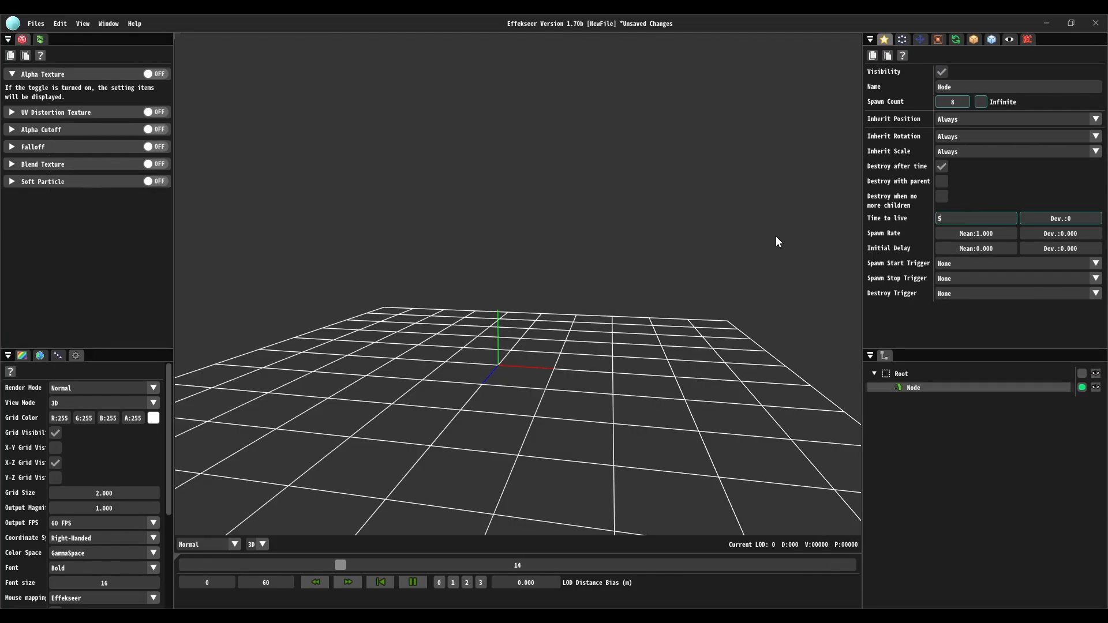
{"action": "left_click", "coordinate": [763, 237]}
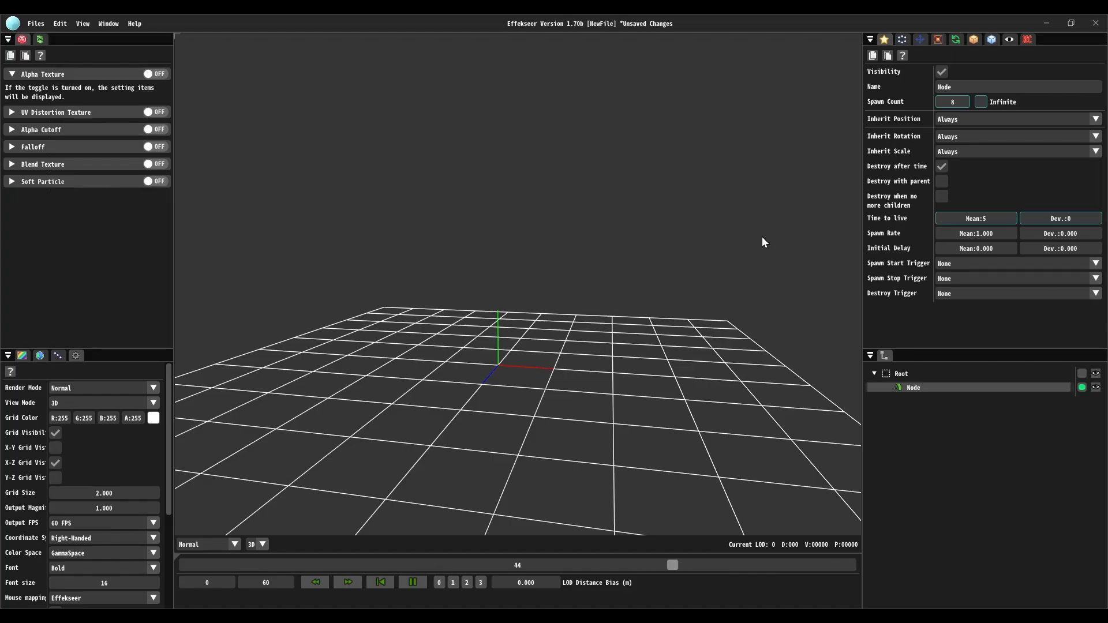
{"action": "left_click", "coordinate": [413, 583]}
{"action": "left_click_drag", "start_coordinate": [352, 567], "coordinate": [241, 559]}
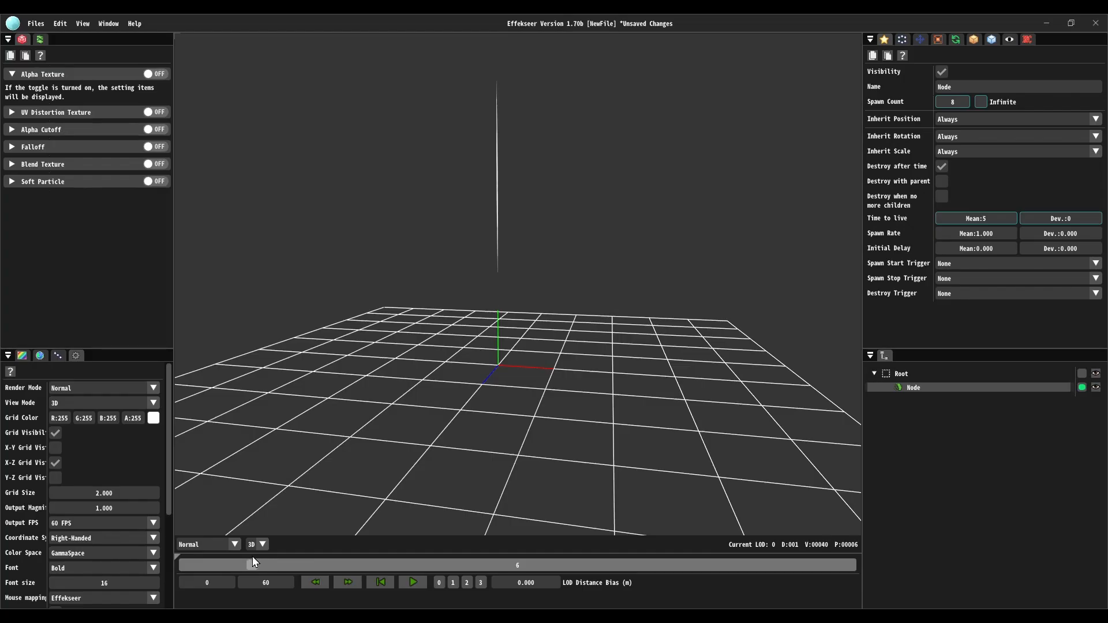
Add a second node under Root and select it.
{"action": "right_click_drag", "start_coordinate": [445, 395], "coordinate": [532, 311]}
{"action": "left_click", "coordinate": [901, 374]}
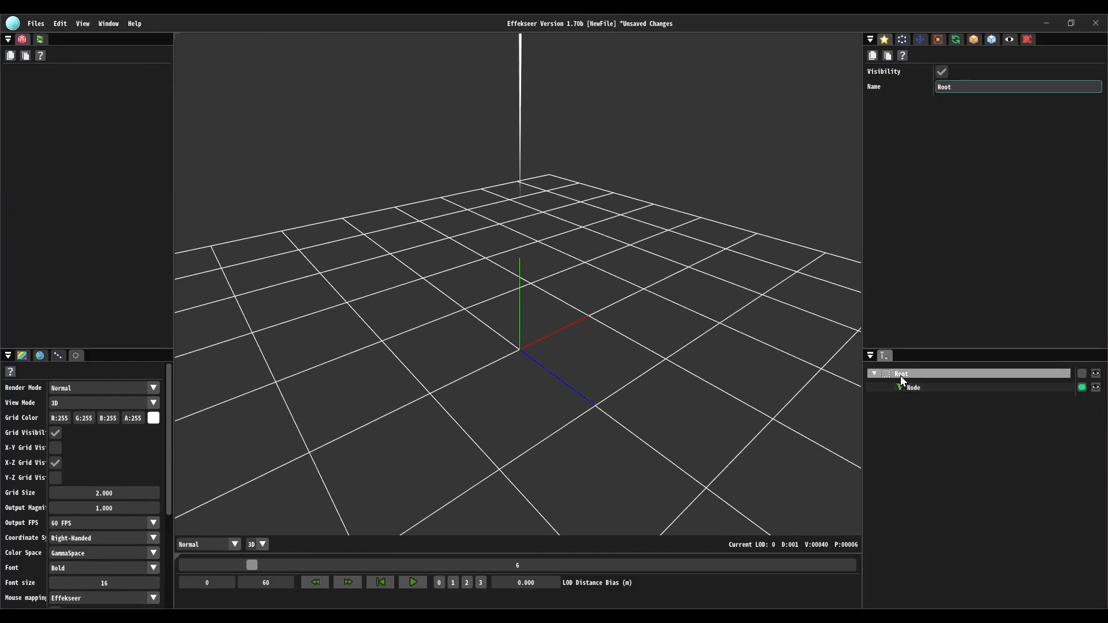
{"action": "right_click", "coordinate": [901, 375]}
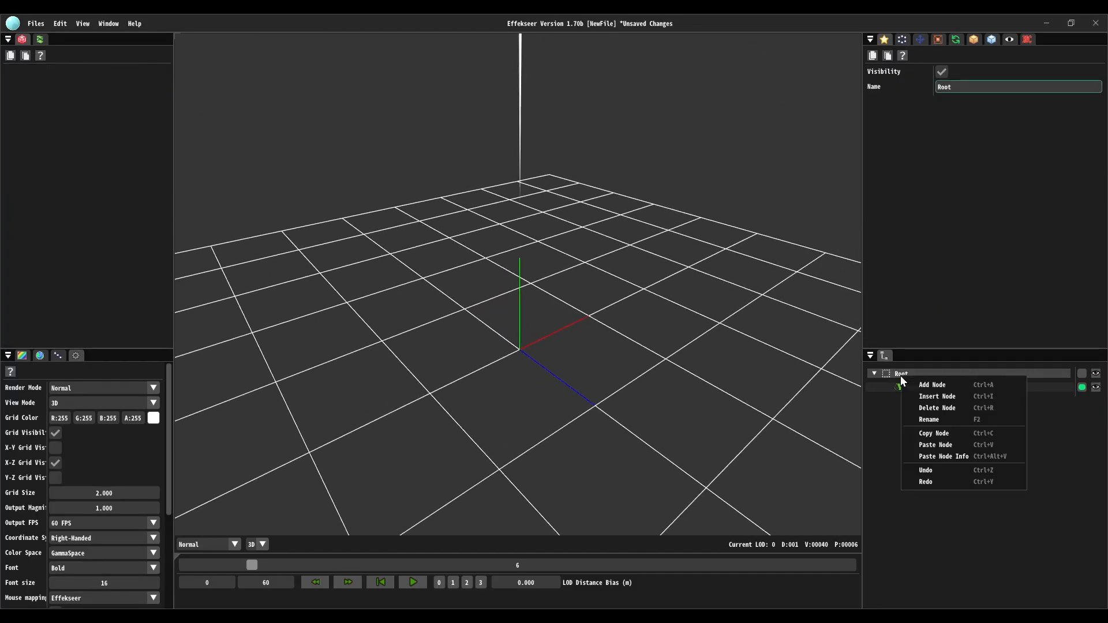
{"action": "left_click", "coordinate": [958, 385]}
{"action": "left_click", "coordinate": [934, 401]}
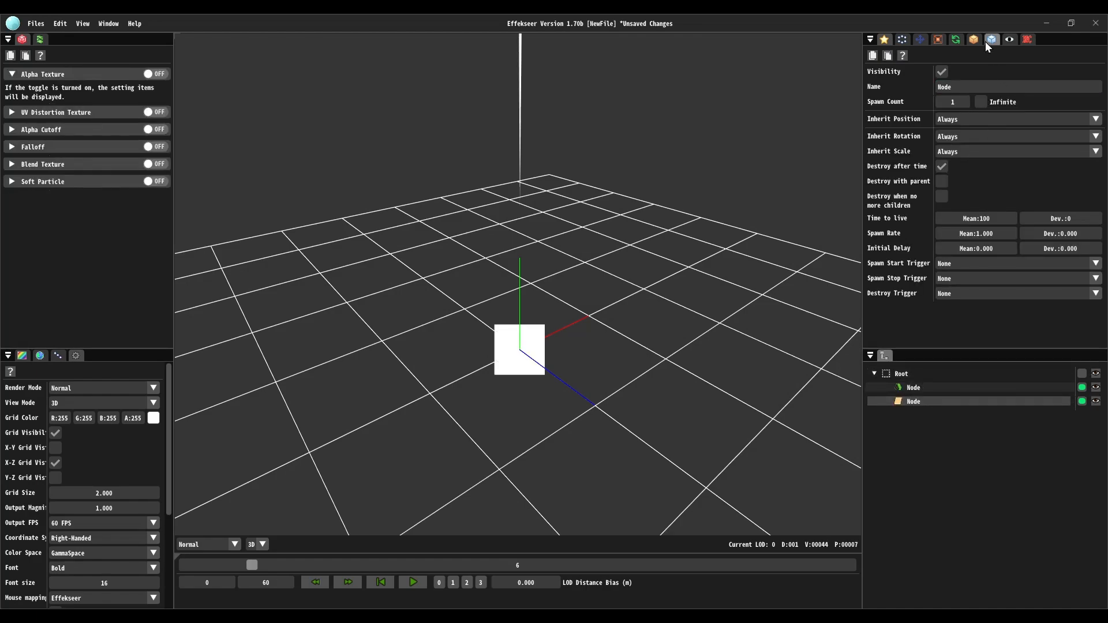
Change the new node's render type to Ring and set its fixed X rotation angle to 90.
{"action": "left_click", "coordinate": [986, 41]}
{"action": "left_click", "coordinate": [972, 70]}
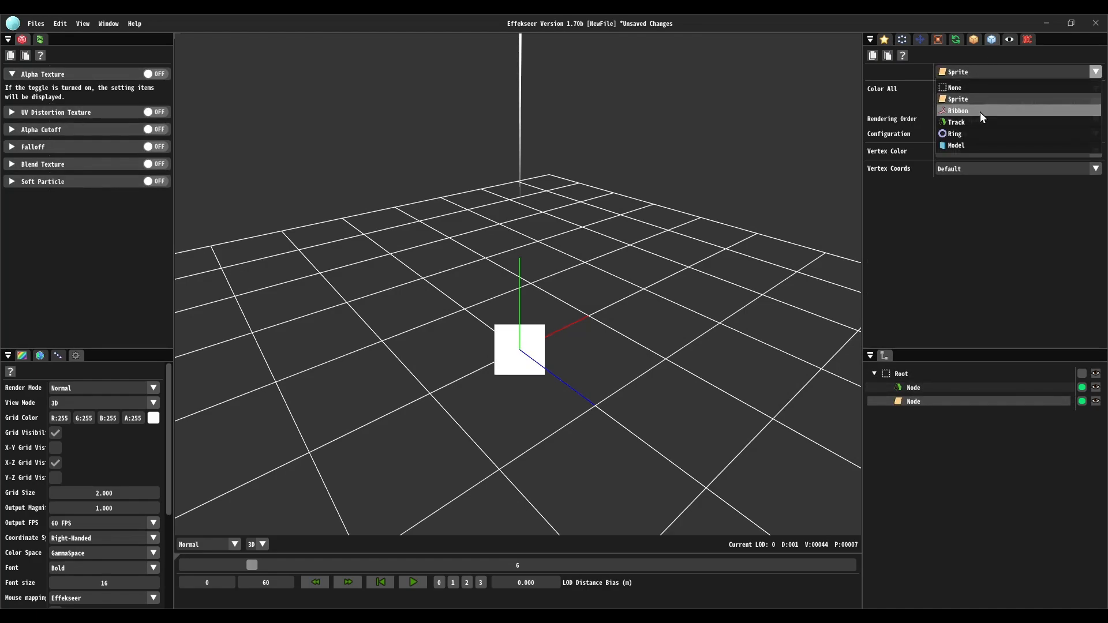
{"action": "left_click", "coordinate": [975, 132]}
{"action": "right_click_drag", "start_coordinate": [770, 264], "coordinate": [739, 264]}
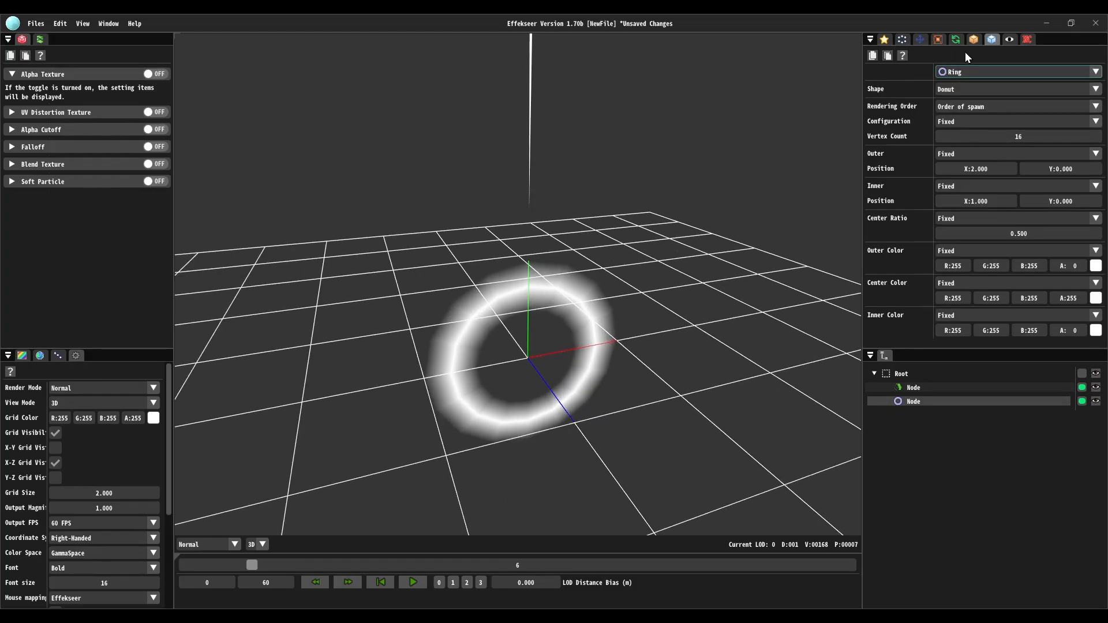
{"action": "left_click", "coordinate": [956, 39]}
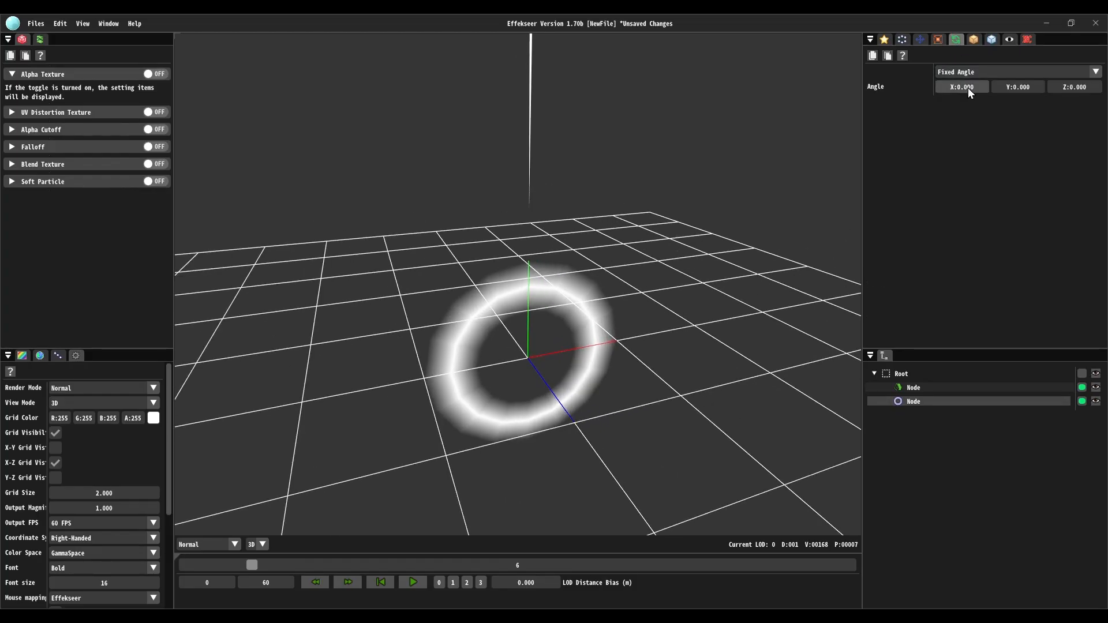
{"action": "type", "text": "90"}
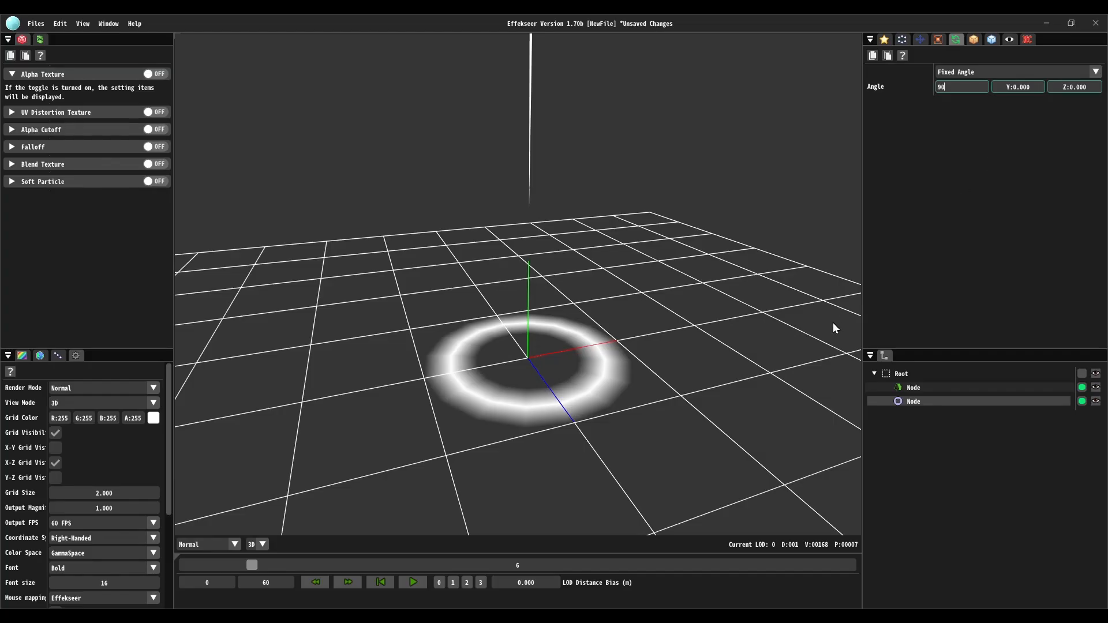
{"action": "right_click_drag", "start_coordinate": [752, 327], "coordinate": [856, 257]}
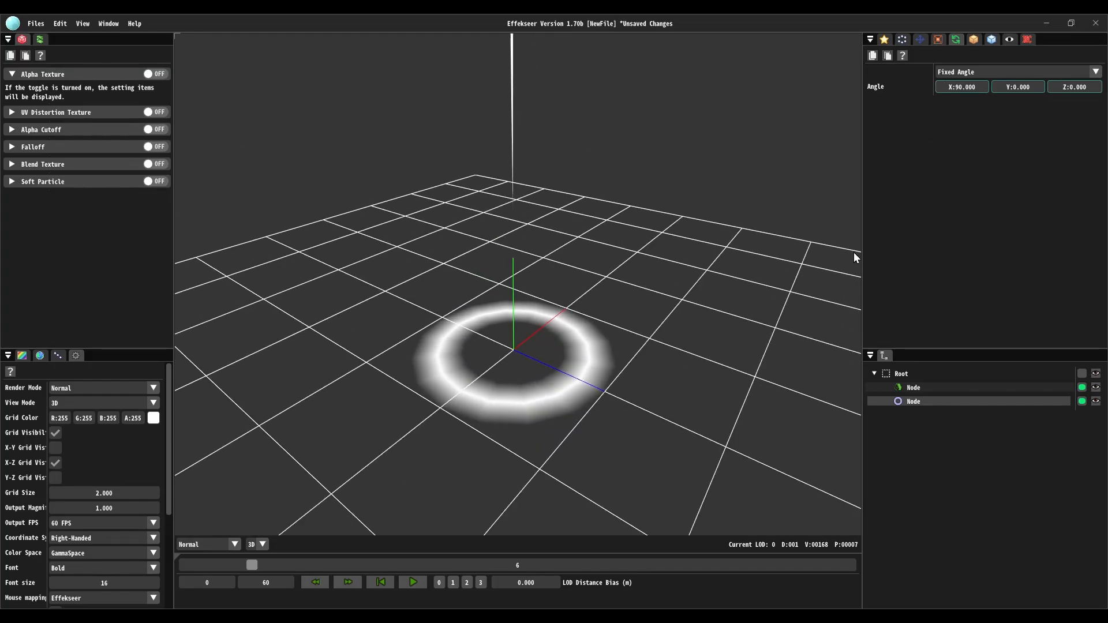
Set the ring node's Initial Delay mean to 10 and play the effect to check the timing.
{"action": "left_click", "coordinate": [885, 40]}
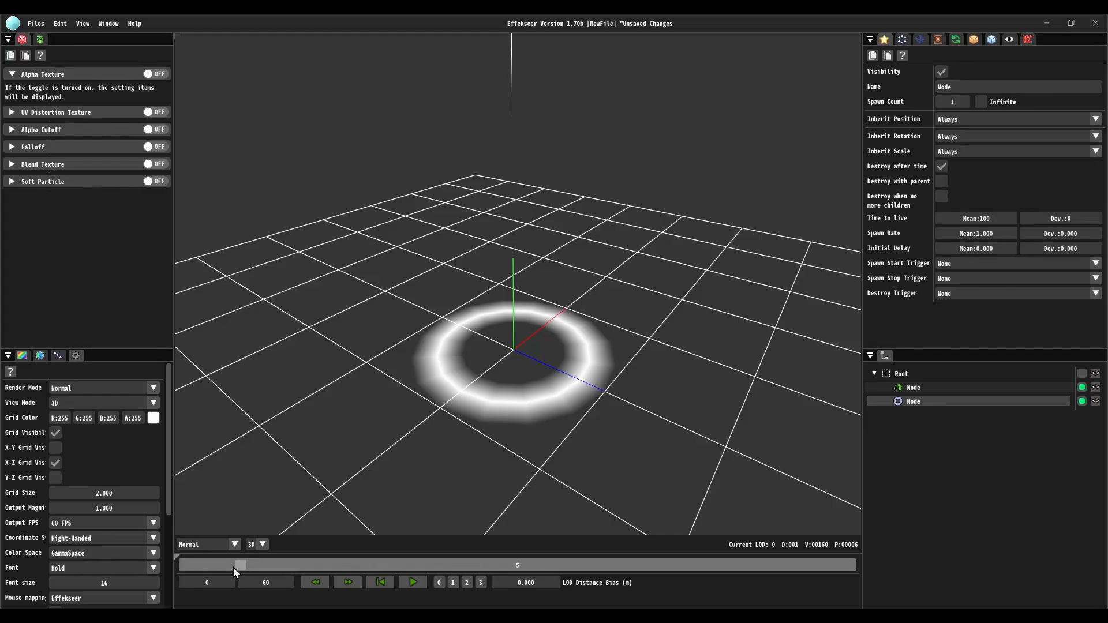
{"action": "left_click_drag", "start_coordinate": [260, 567], "coordinate": [283, 566]}
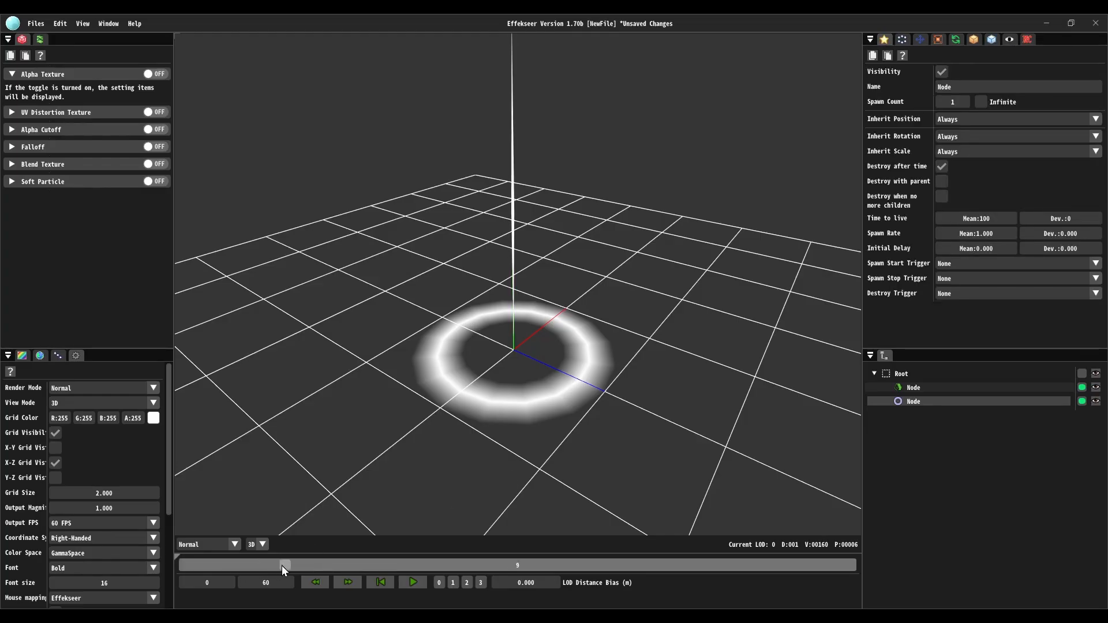
{"action": "double_click", "coordinate": [967, 245]}
{"action": "type", "text": "10"}
{"action": "key", "text": "Return"}
{"action": "right_click_drag", "start_coordinate": [661, 343], "coordinate": [612, 353]}
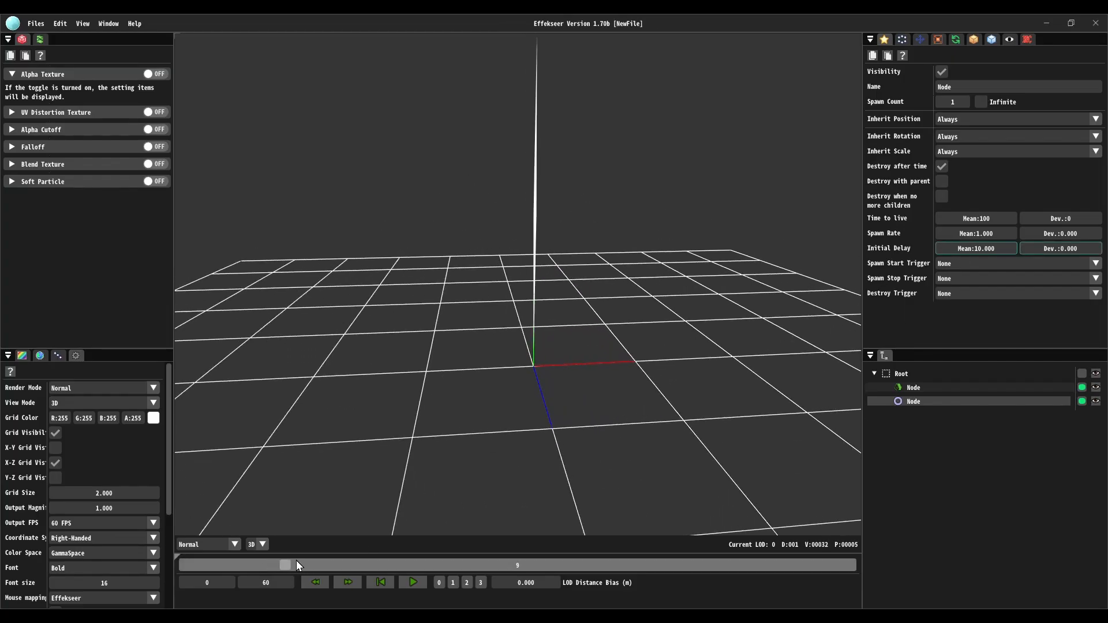
{"action": "mouse_move", "coordinate": [296, 565]}
{"action": "left_mouse_down"}
{"action": "mouse_move", "coordinate": [320, 558]}
{"action": "mouse_move", "coordinate": [276, 564]}
{"action": "left_mouse_up"}
{"action": "left_click", "coordinate": [408, 583]}
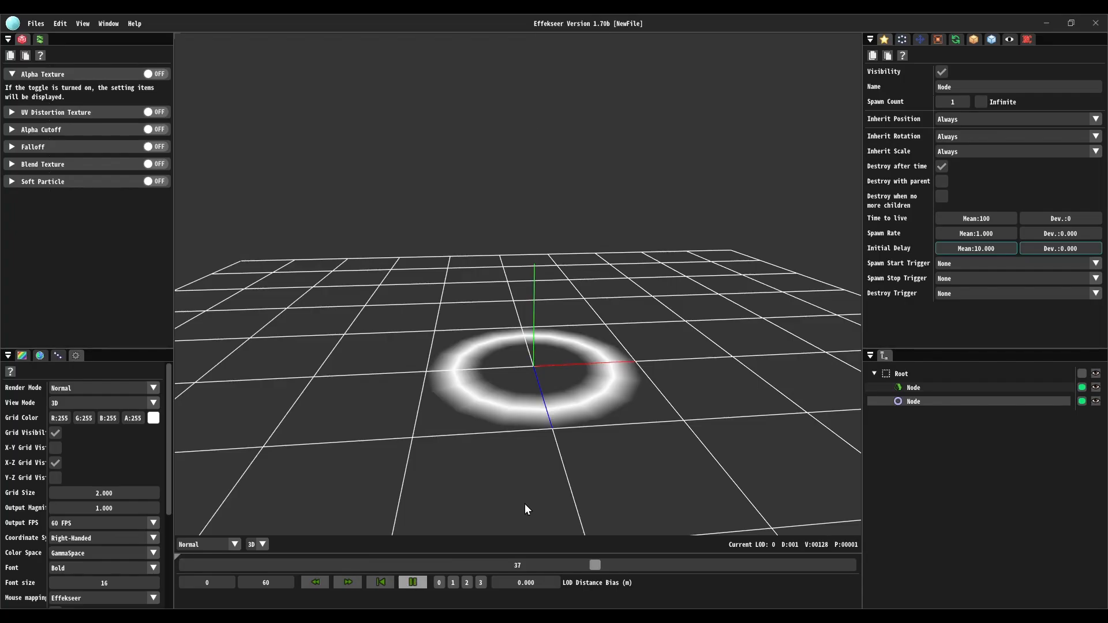
Show the ring's render settings and pause the effect at frame 12.
{"action": "left_click", "coordinate": [992, 40]}
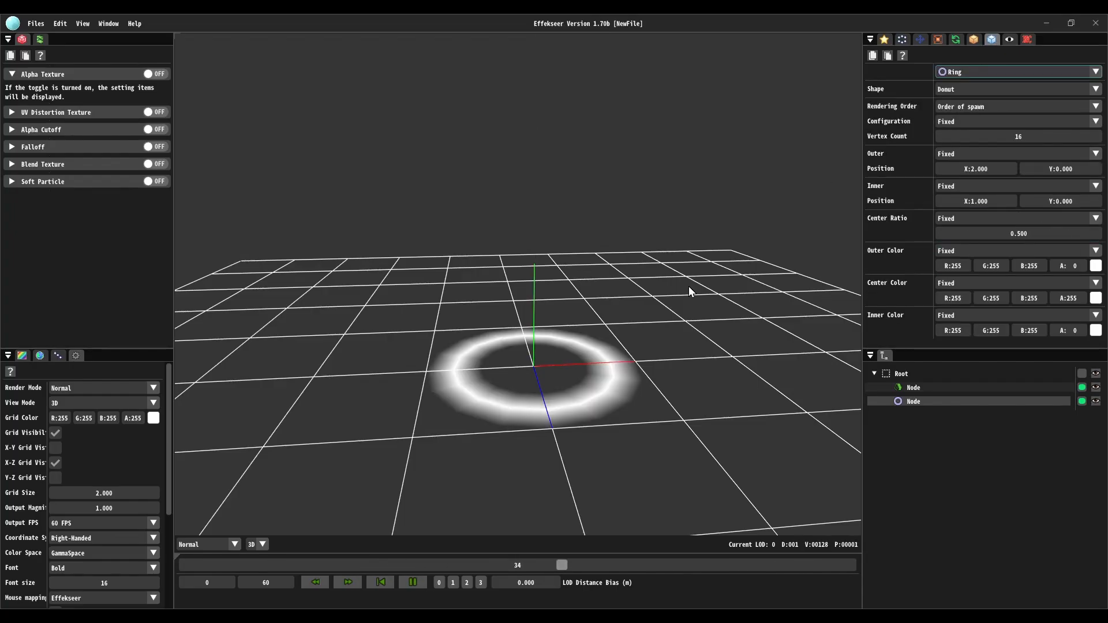
{"action": "left_click", "coordinate": [413, 583]}
{"action": "mouse_move", "coordinate": [334, 571]}
{"action": "left_mouse_down"}
{"action": "mouse_move", "coordinate": [290, 566]}
{"action": "mouse_move", "coordinate": [315, 566]}
{"action": "left_mouse_up"}
{"action": "right_click_drag", "start_coordinate": [749, 369], "coordinate": [746, 362]}
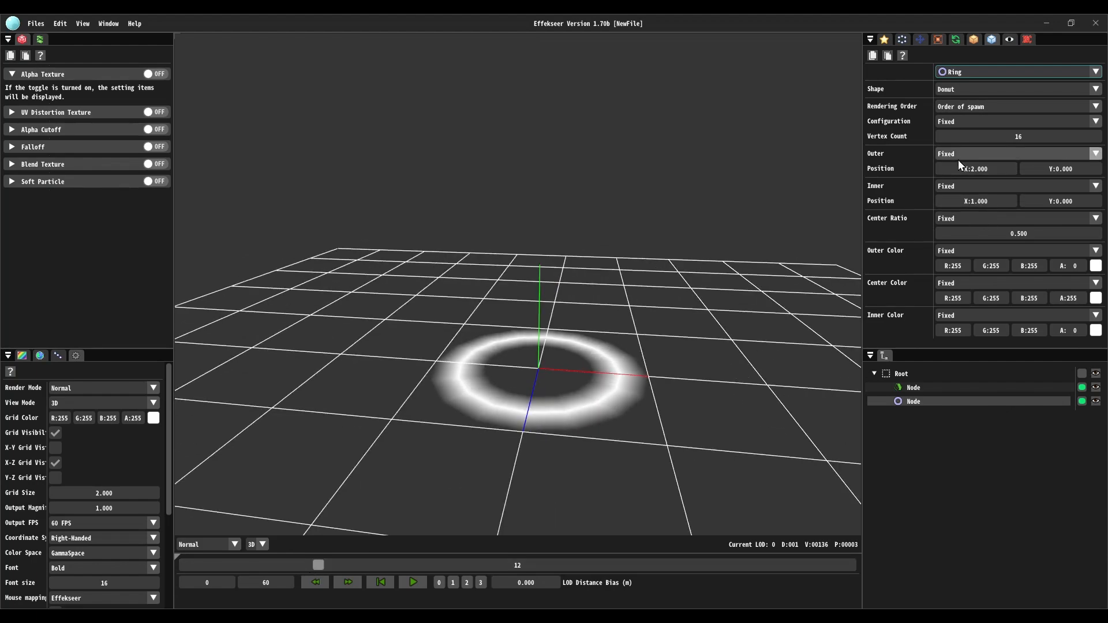
Try different Outer and Inner X positions on the ring, and return them to 2 and 1.
{"action": "double_click", "coordinate": [972, 203]}
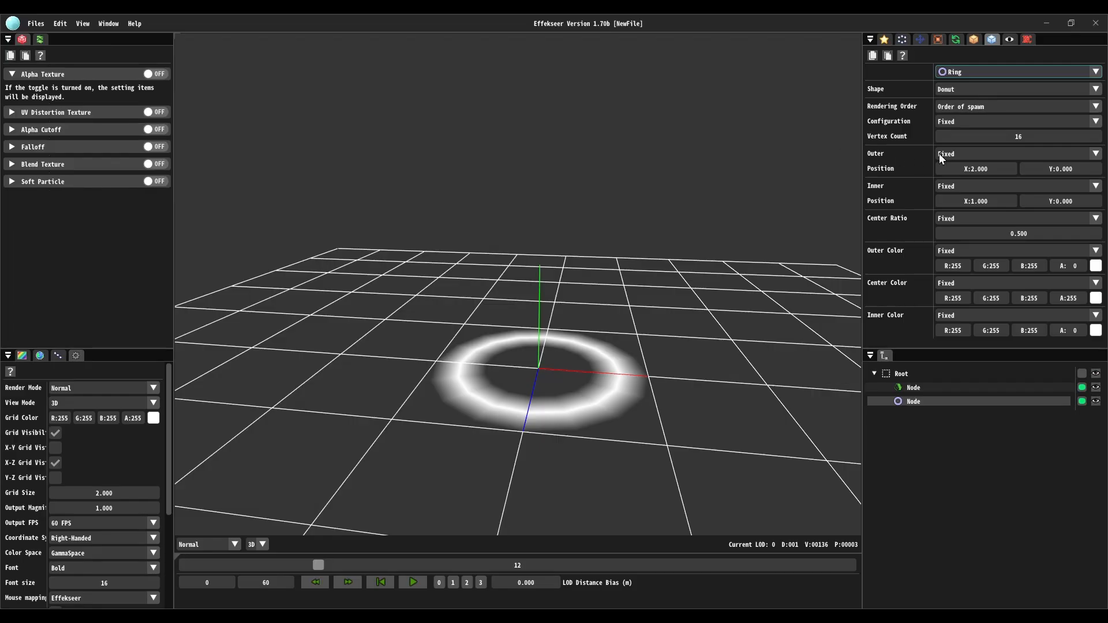
{"action": "left_click_drag", "start_coordinate": [958, 163], "coordinate": [980, 197]}
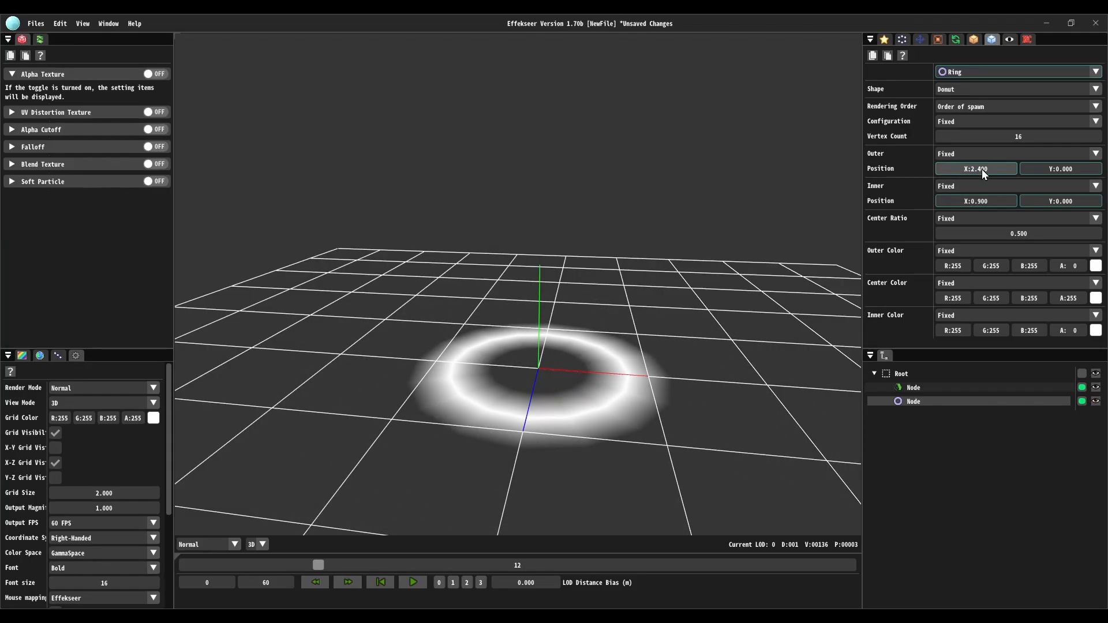
{"action": "double_click", "coordinate": [982, 169]}
{"action": "type", "text": "2"}
{"action": "double_click", "coordinate": [969, 200]}
{"action": "type", "text": "1"}
{"action": "left_click", "coordinate": [900, 201]}
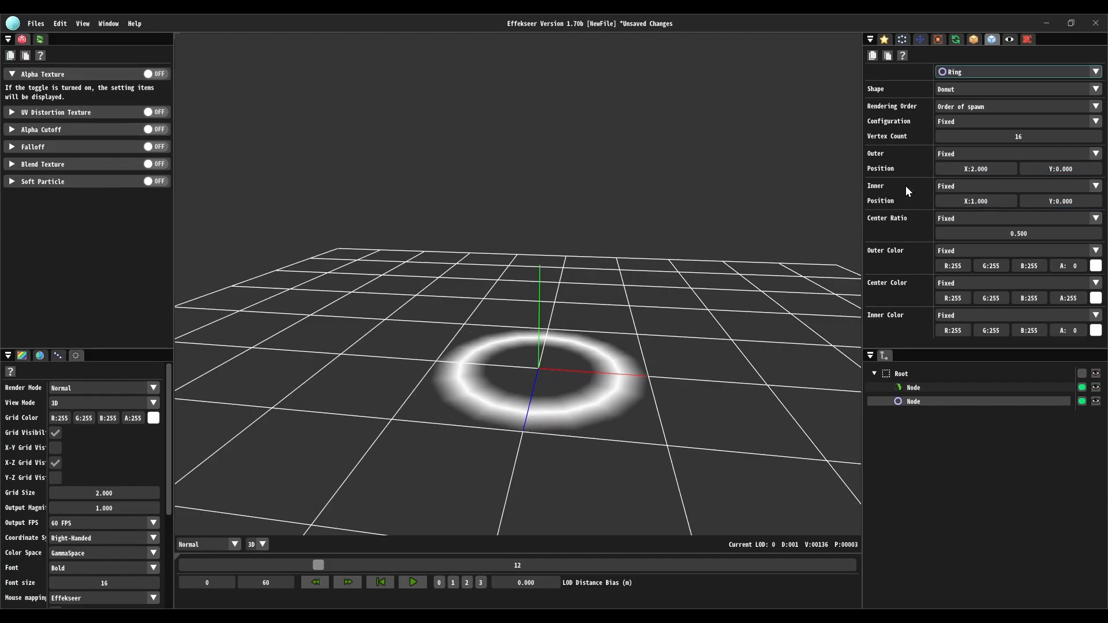
Switch the ring's Outer and Inner position settings to Easing.
{"action": "left_click", "coordinate": [972, 155]}
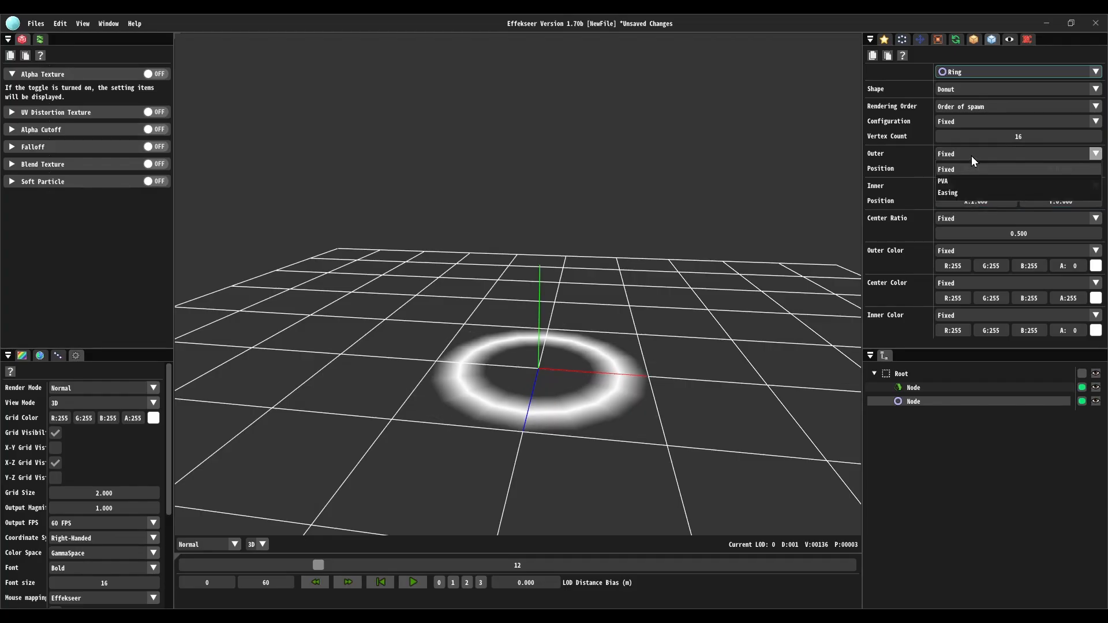
{"action": "left_click", "coordinate": [963, 192]}
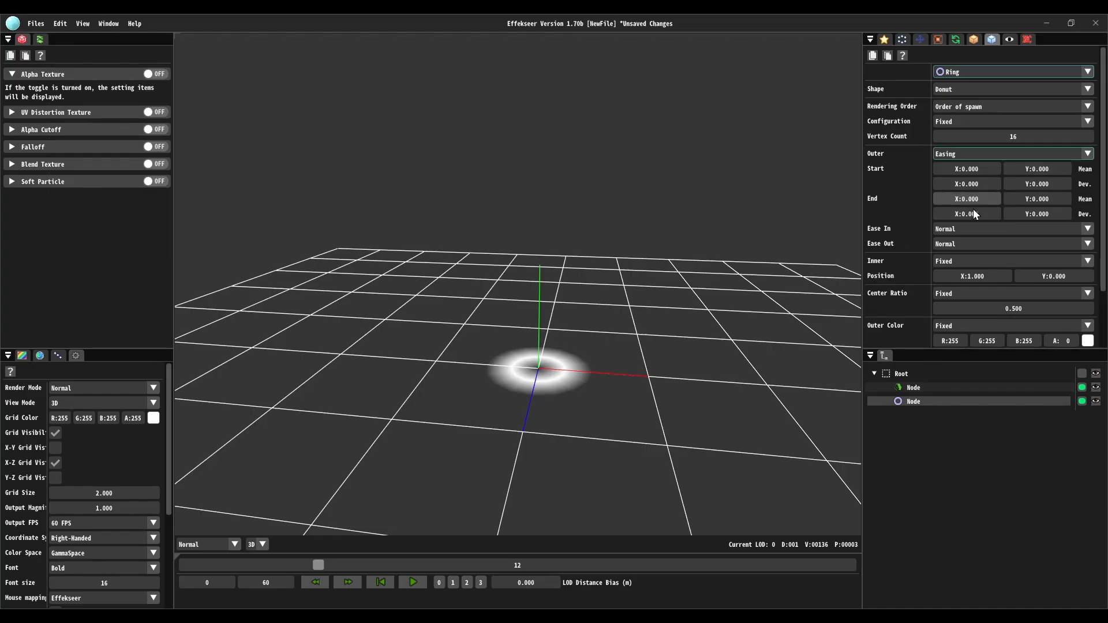
{"action": "left_click", "coordinate": [969, 259]}
{"action": "left_click", "coordinate": [956, 299]}
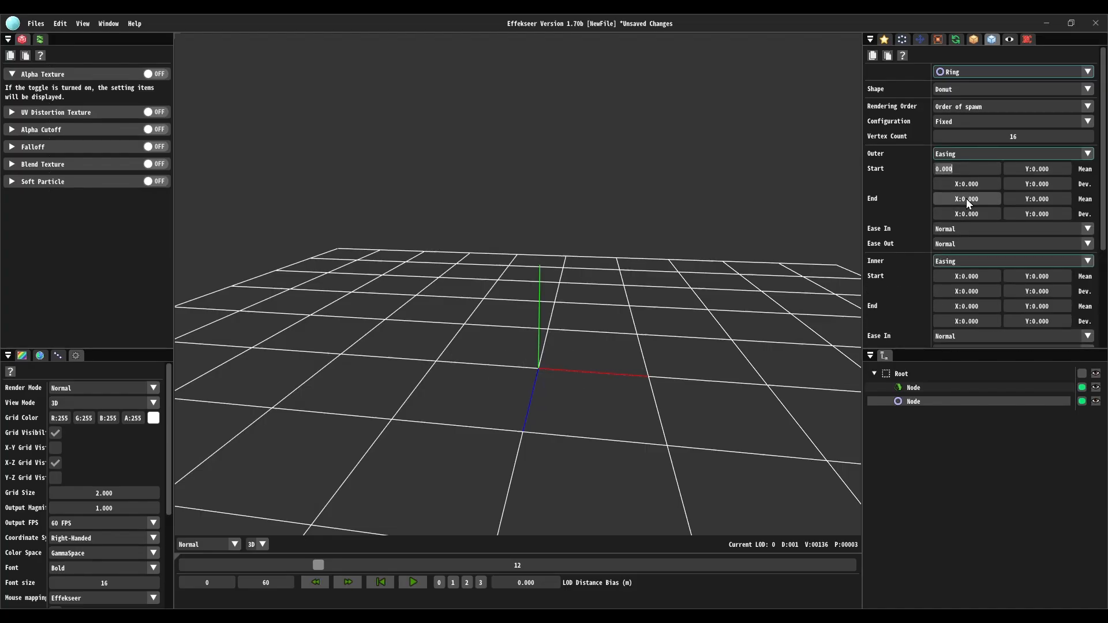
Set the End X mean of both the Inner and Outer easing to 2, and move playback to frame 25.
{"action": "left_click", "coordinate": [966, 199]}
{"action": "left_click", "coordinate": [967, 306]}
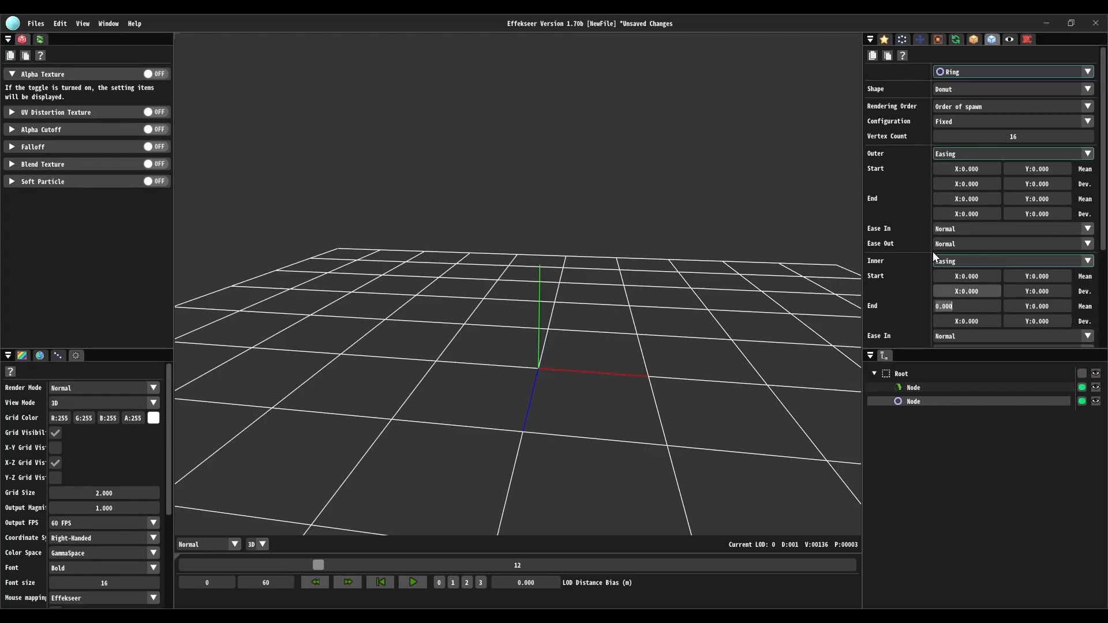
{"action": "left_click", "coordinate": [909, 205]}
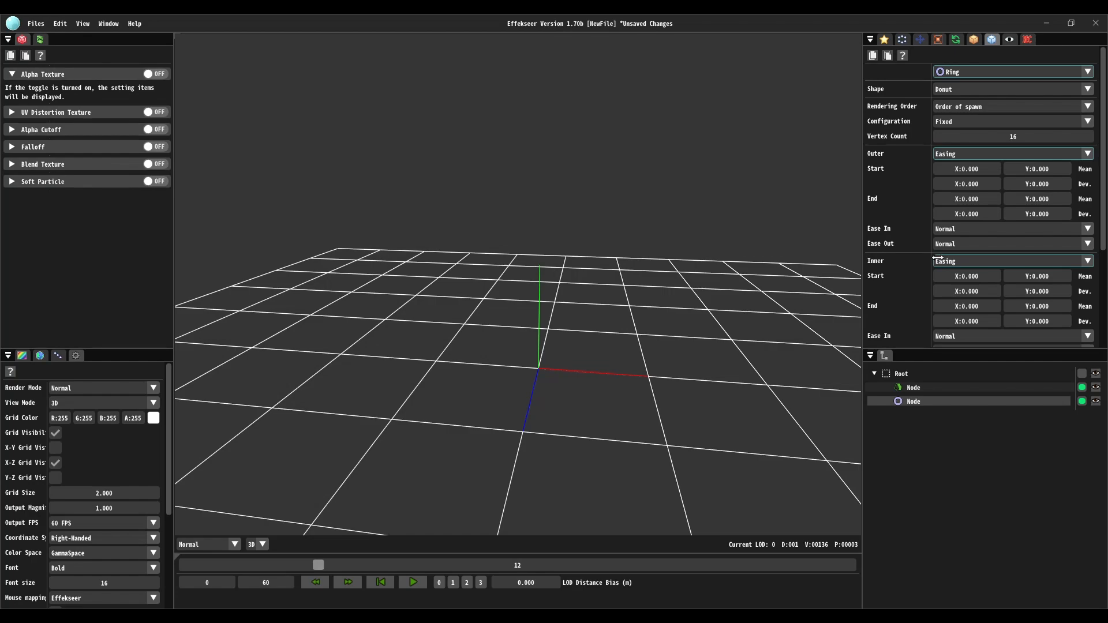
{"action": "double_click", "coordinate": [968, 306]}
{"action": "type", "text": "2"}
{"action": "left_click", "coordinate": [658, 353]}
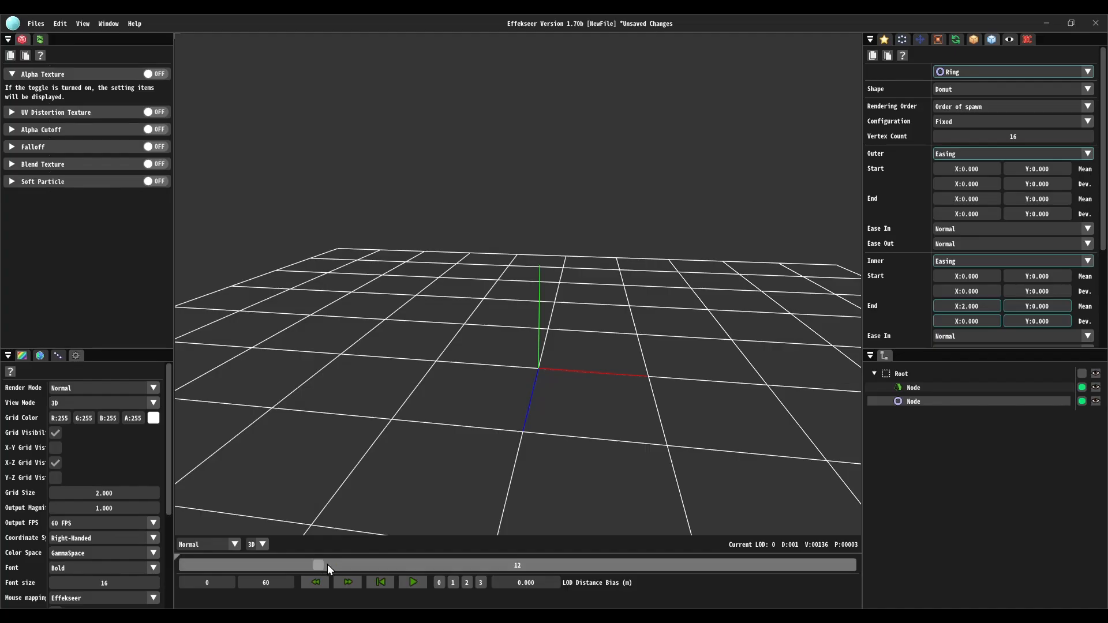
{"action": "left_click_drag", "start_coordinate": [501, 560], "coordinate": [595, 567]}
{"action": "double_click", "coordinate": [968, 199]}
{"action": "type", "text": "2"}
{"action": "left_click_drag", "start_coordinate": [429, 576], "coordinate": [430, 575]}
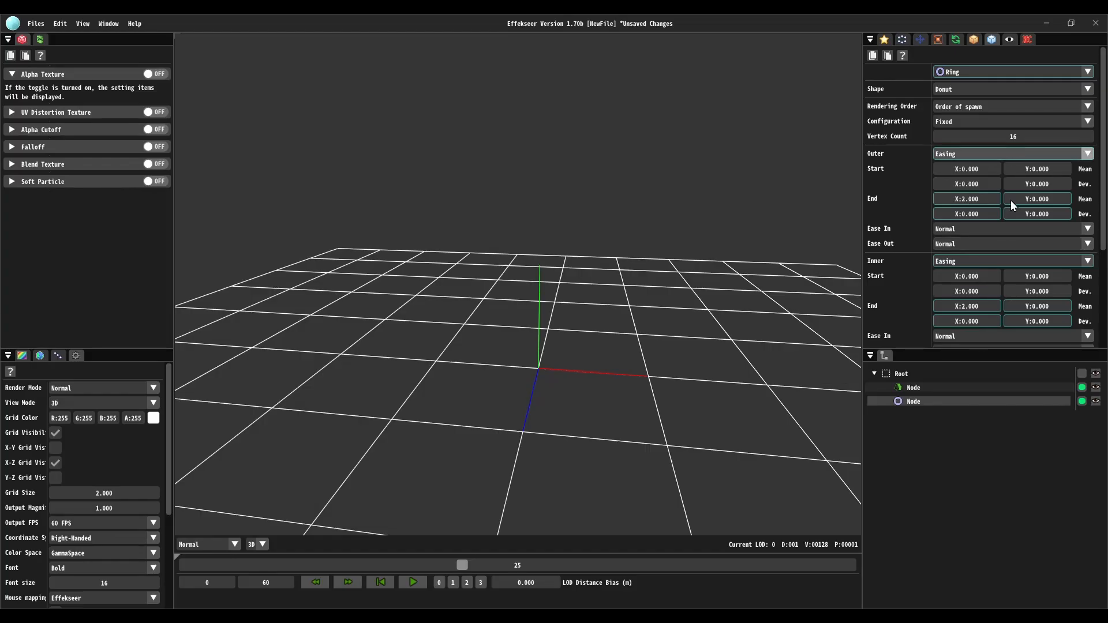
Set Ease In to Faster for the ring's Outer position and to Slower for its Inner position.
{"action": "left_click_drag", "start_coordinate": [1103, 181], "coordinate": [1103, 205]}
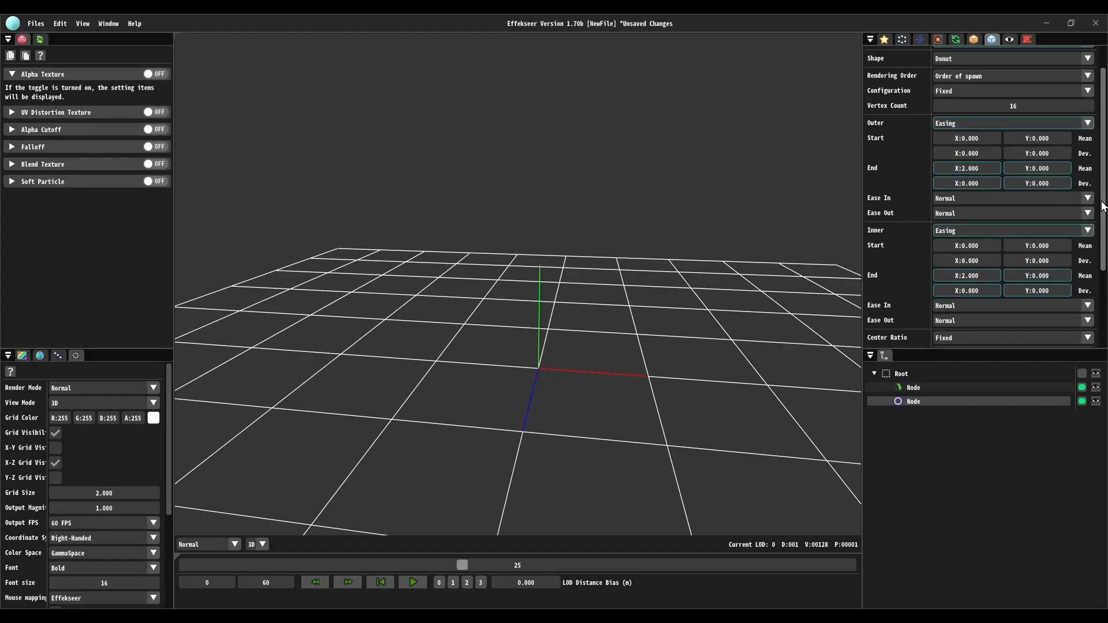
{"action": "left_click", "coordinate": [1074, 199]}
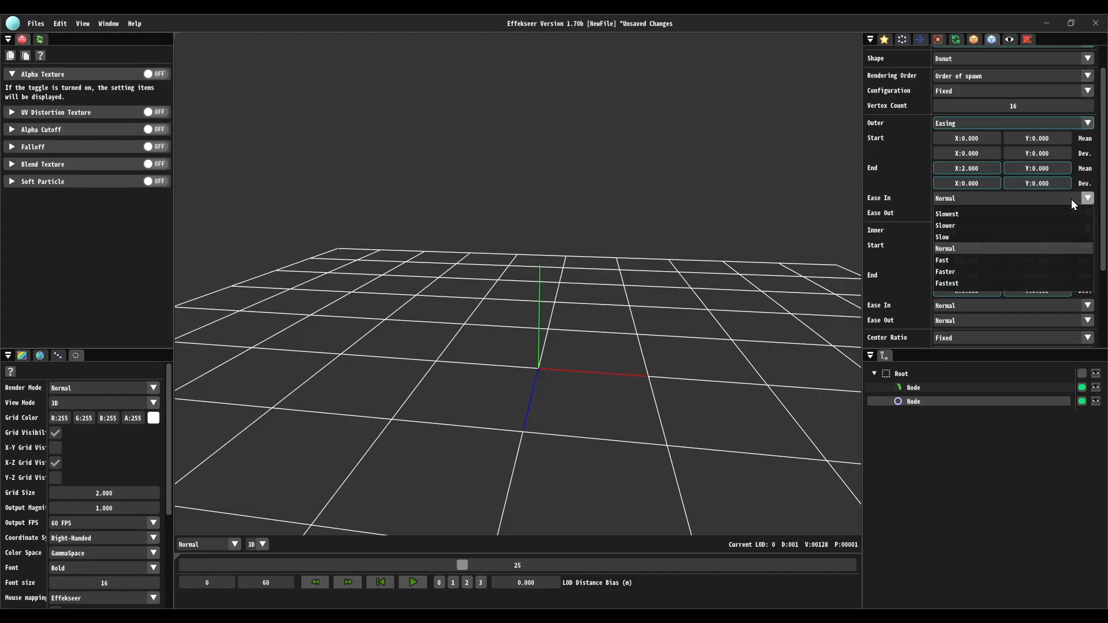
{"action": "left_click", "coordinate": [1072, 199]}
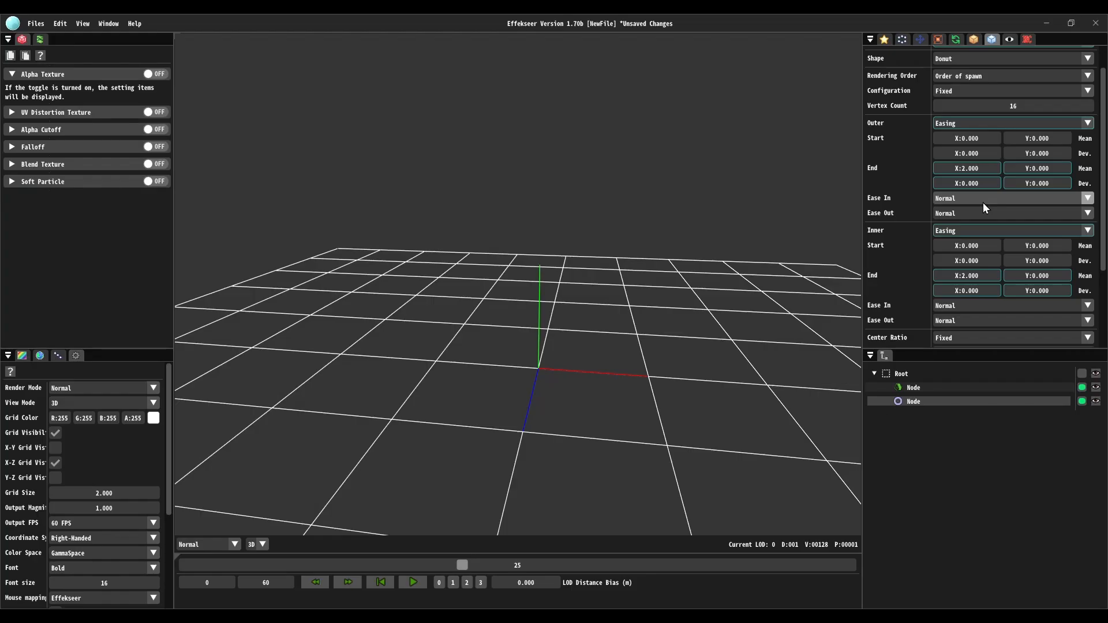
{"action": "left_click", "coordinate": [982, 200]}
{"action": "left_click", "coordinate": [960, 275]}
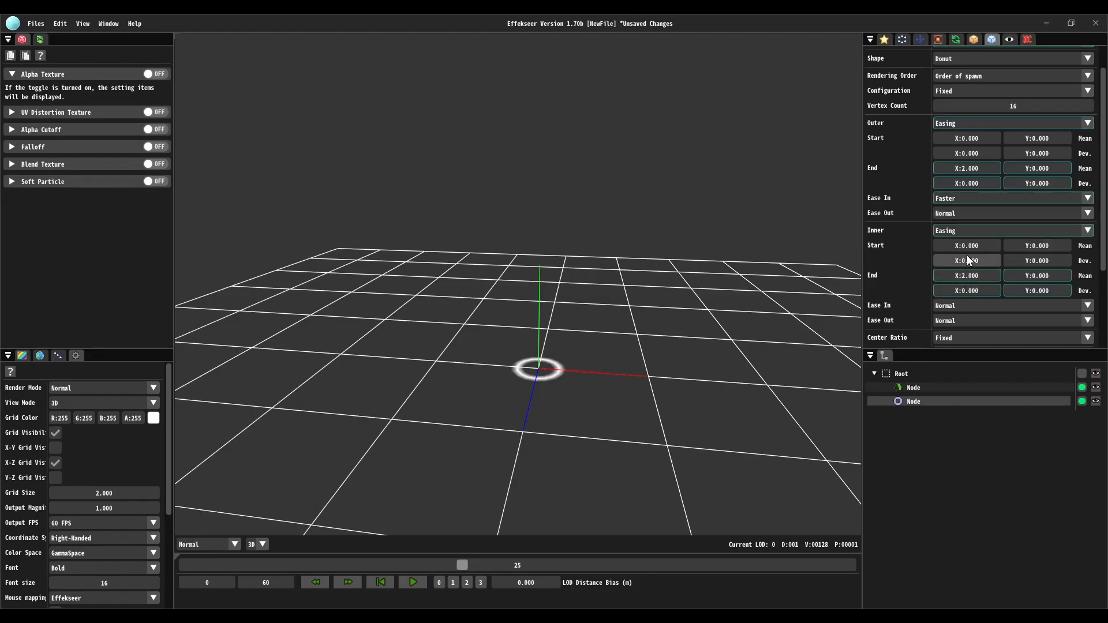
{"action": "left_click", "coordinate": [970, 305]}
{"action": "left_click", "coordinate": [966, 333]}
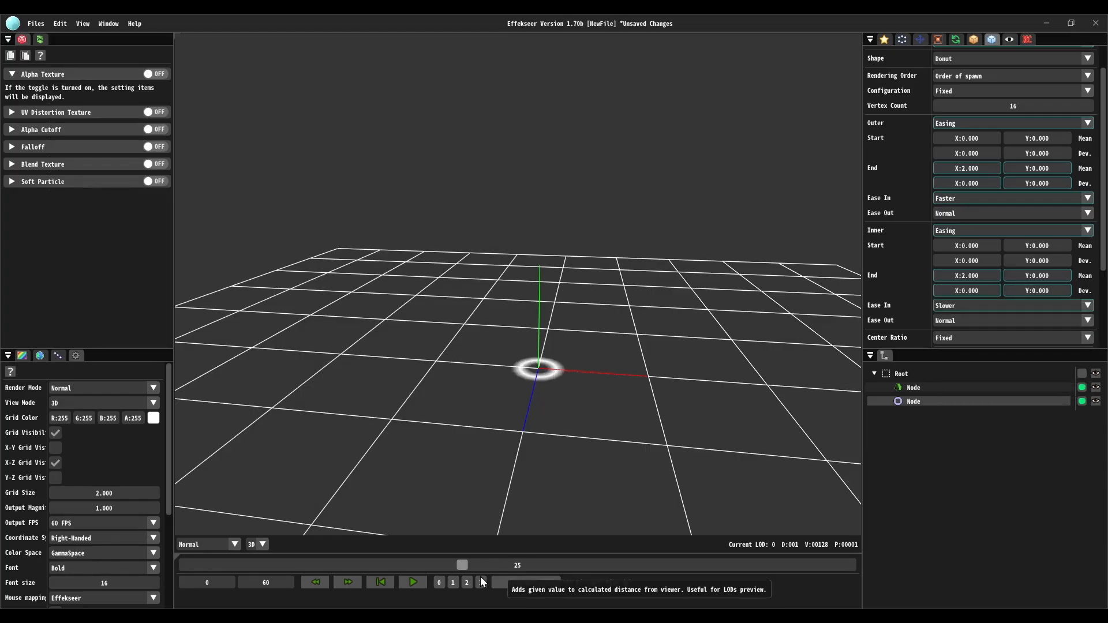
Extend the playback end frame to 160 and watch the ring expand from another angle.
{"action": "left_click", "coordinate": [412, 583]}
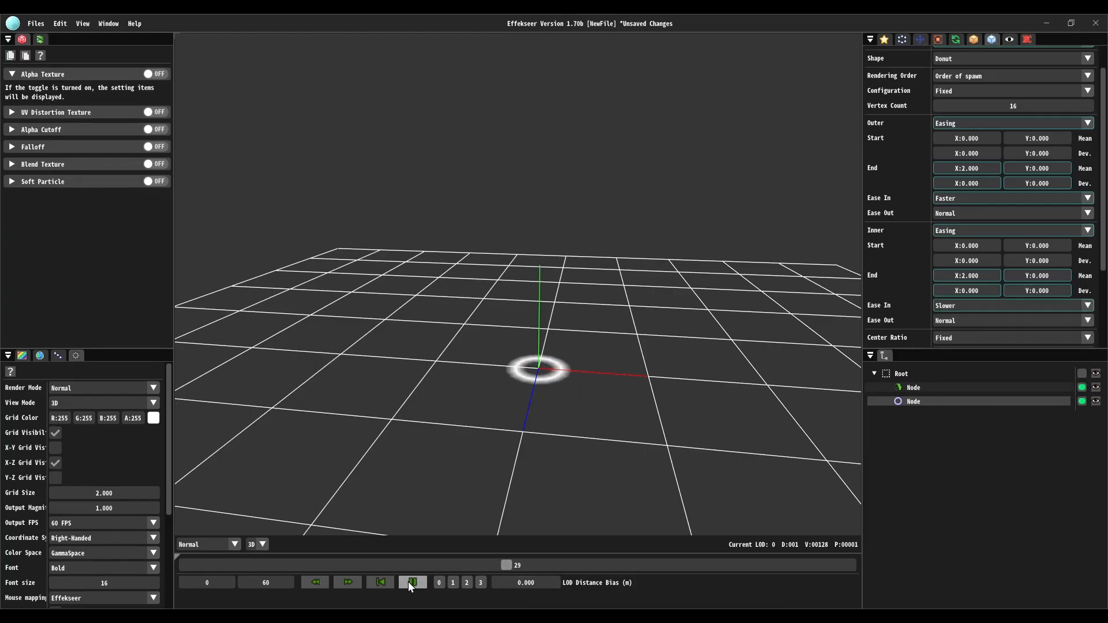
{"action": "left_click", "coordinate": [409, 585]}
{"action": "double_click", "coordinate": [284, 582]}
{"action": "type", "text": "160"}
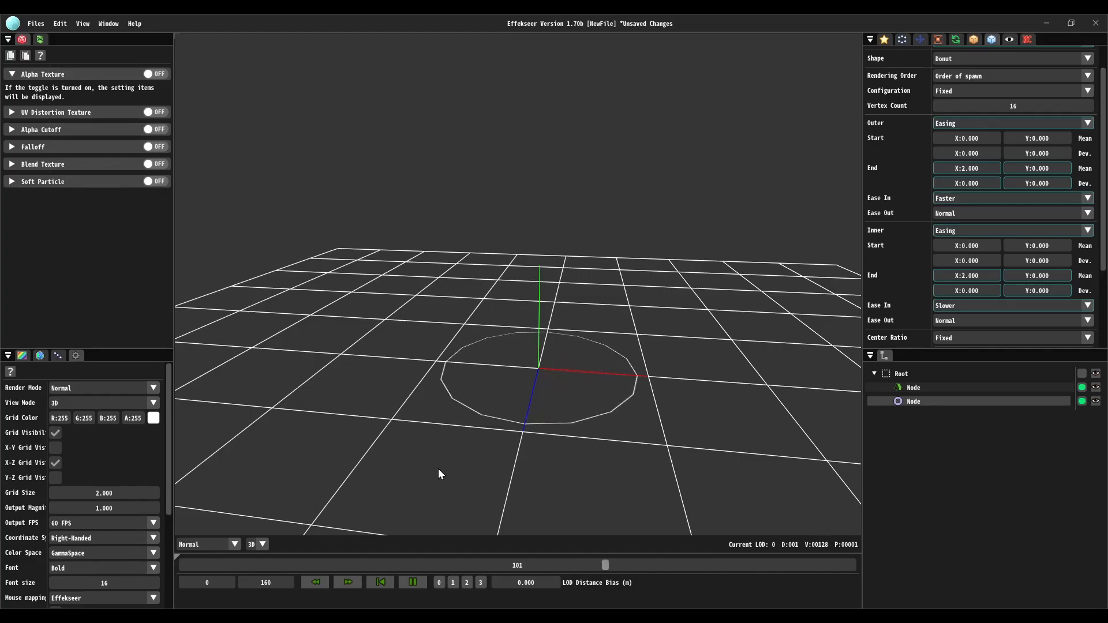
{"action": "right_click_drag", "start_coordinate": [528, 389], "coordinate": [551, 393]}
{"action": "scroll", "coordinate": [1016, 260], "scroll_direction": "down", "scroll_amount": 3}
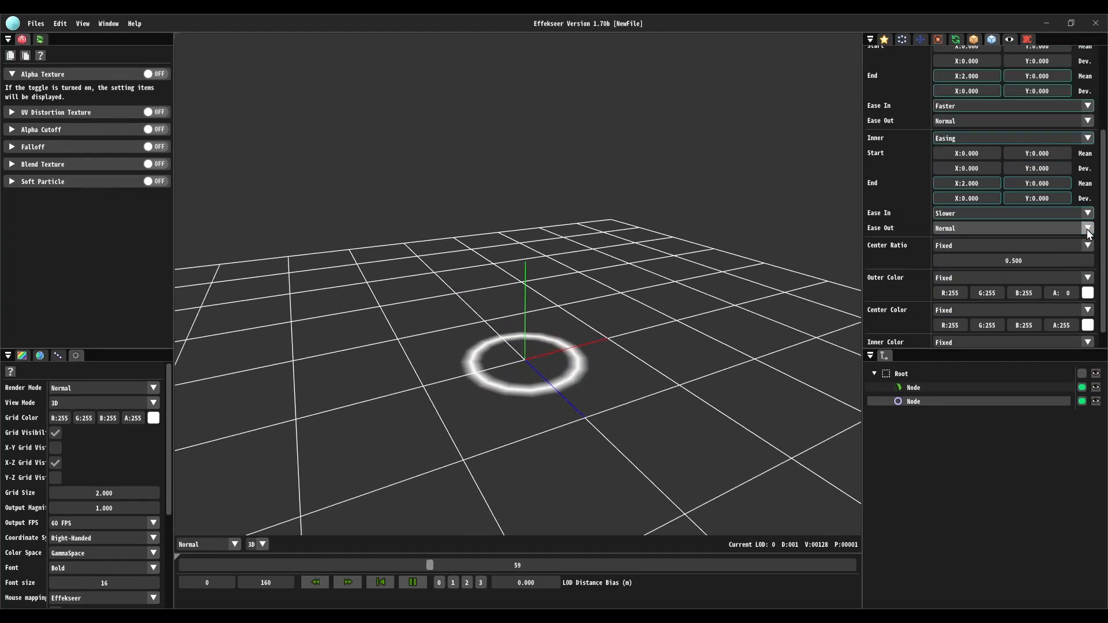
{"action": "left_click", "coordinate": [1088, 305]}
{"action": "left_click", "coordinate": [1009, 339]}
{"action": "left_click_drag", "start_coordinate": [1010, 339], "coordinate": [821, 292]}
{"action": "left_click", "coordinate": [890, 273]}
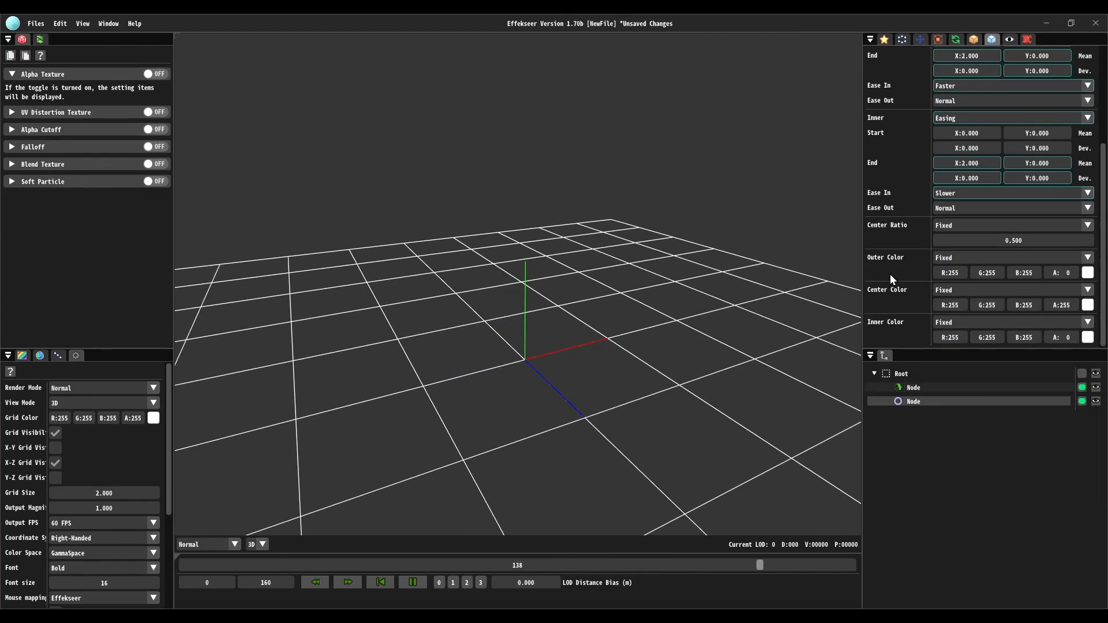
{"action": "scroll", "coordinate": [890, 273], "scroll_direction": "up", "scroll_amount": 3}
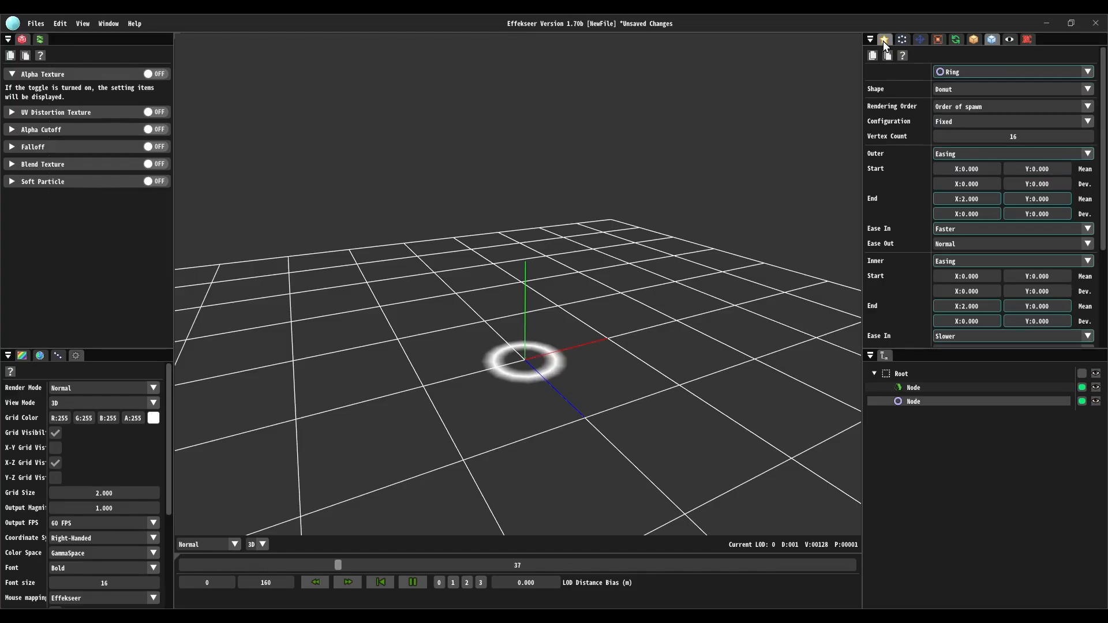
Change the ring's scaling to PVA (Single) with a Scaling Factor mean of 0.25 and deviation of 0.125.
{"action": "left_click", "coordinate": [937, 38]}
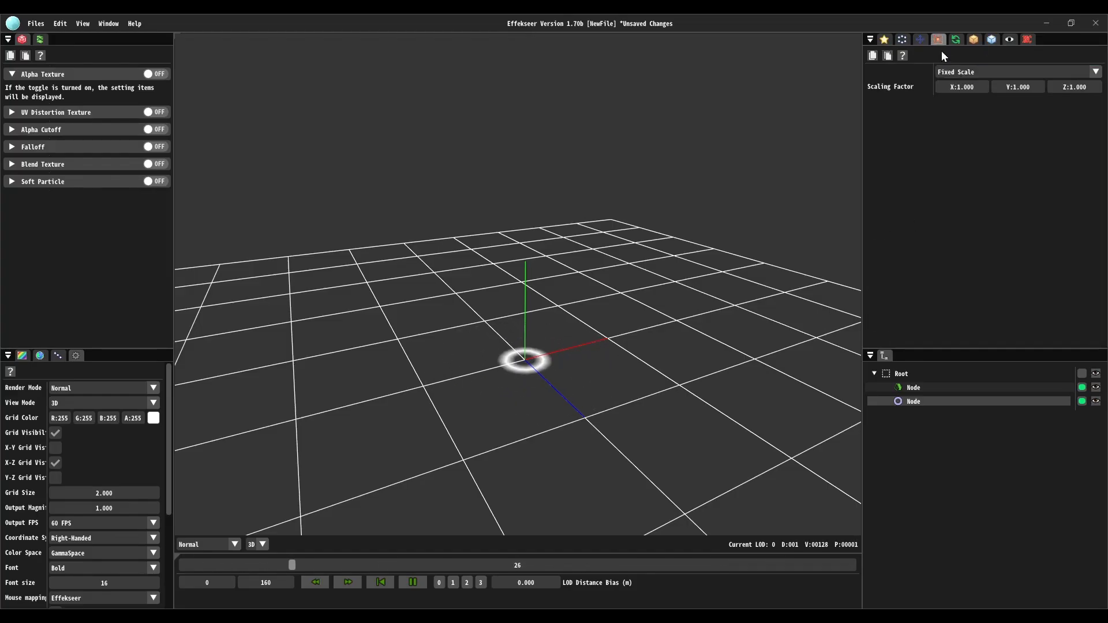
{"action": "left_click", "coordinate": [964, 71]}
{"action": "left_click", "coordinate": [969, 133]}
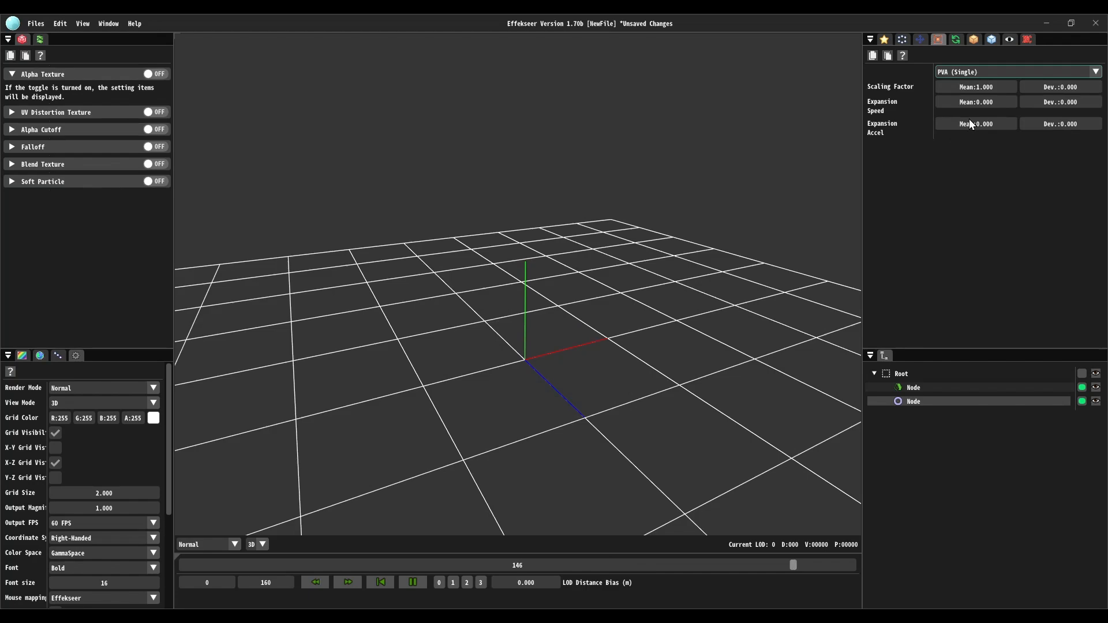
{"action": "double_click", "coordinate": [980, 91]}
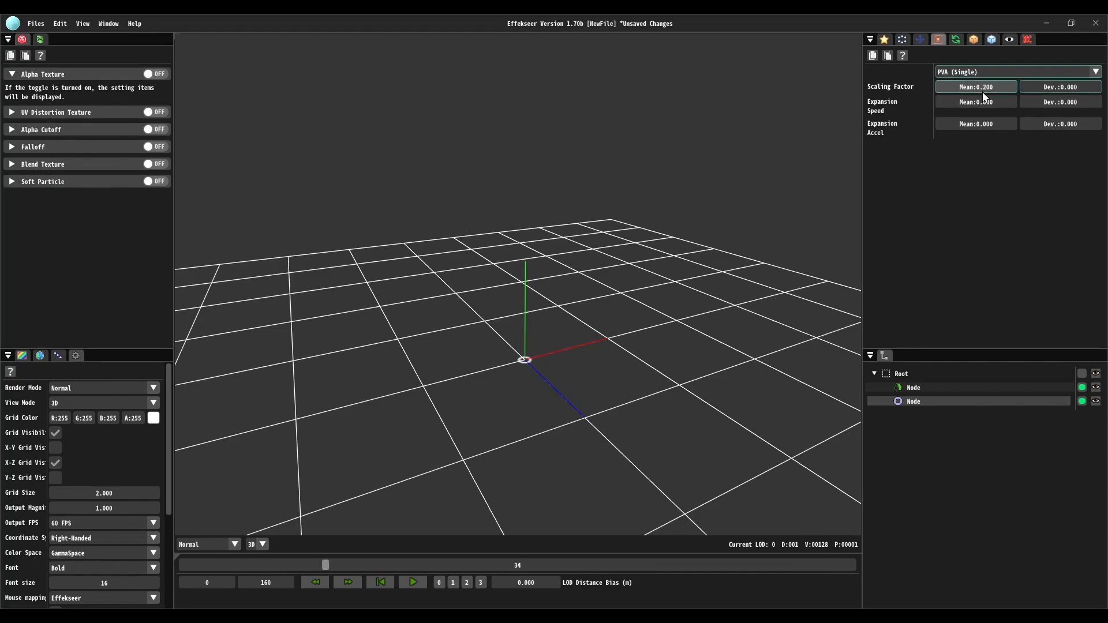
{"action": "type", "text": "0.25"}
{"action": "double_click", "coordinate": [1042, 93]}
{"action": "type", "text": "0."}
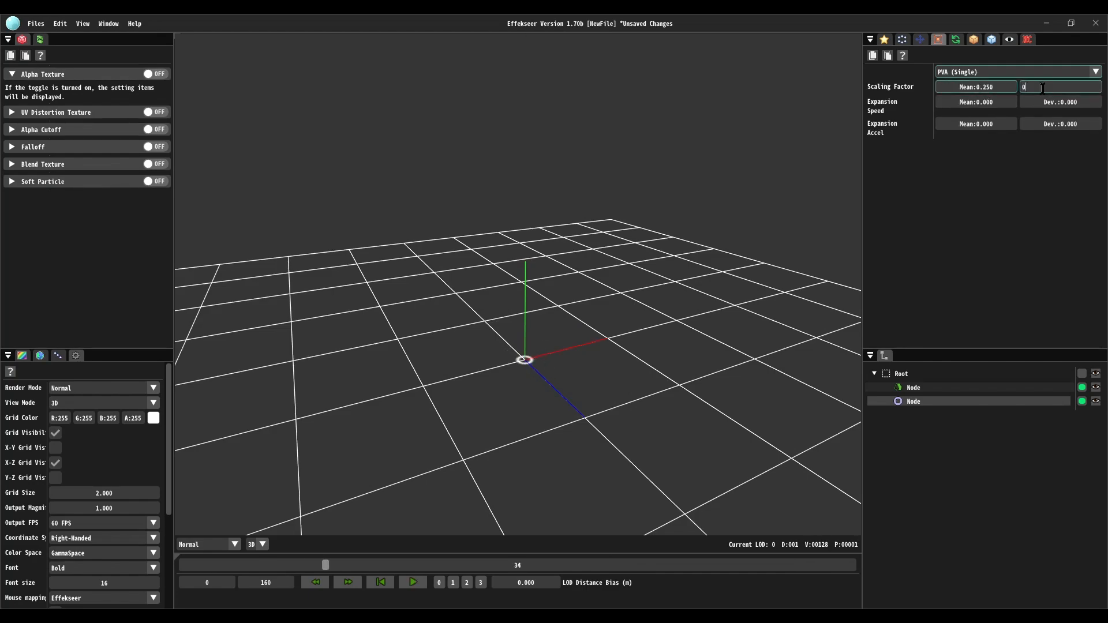
{"action": "type", "text": "125"}
{"action": "key", "text": "Return"}
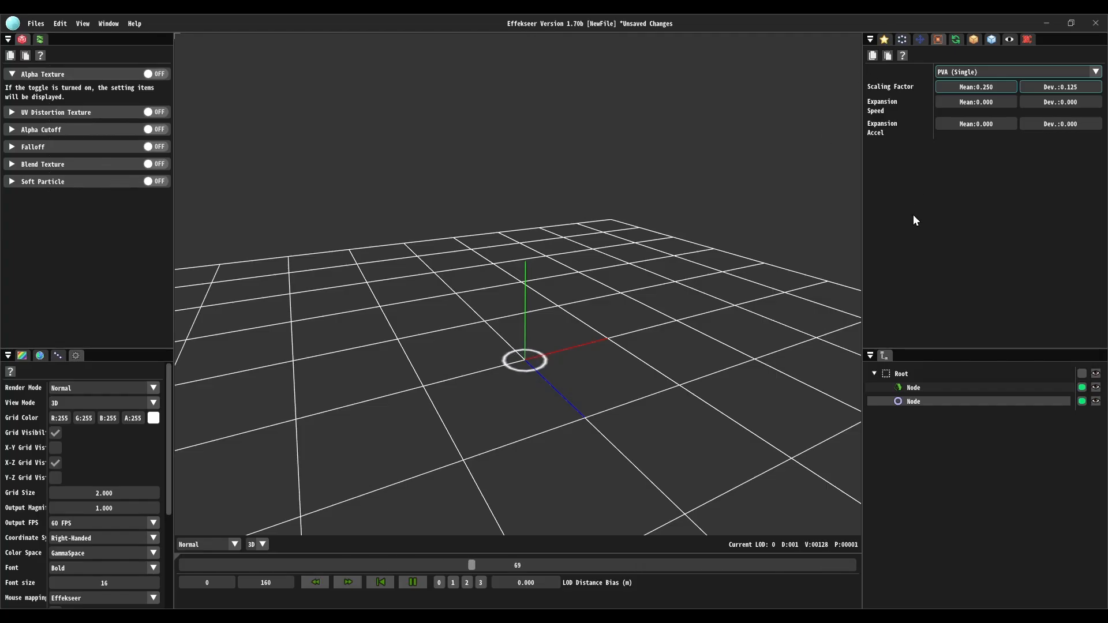
Set the ring node's Initial Delay mean to 7.5 and its Time to live mean to 25.
{"action": "left_click", "coordinate": [886, 40]}
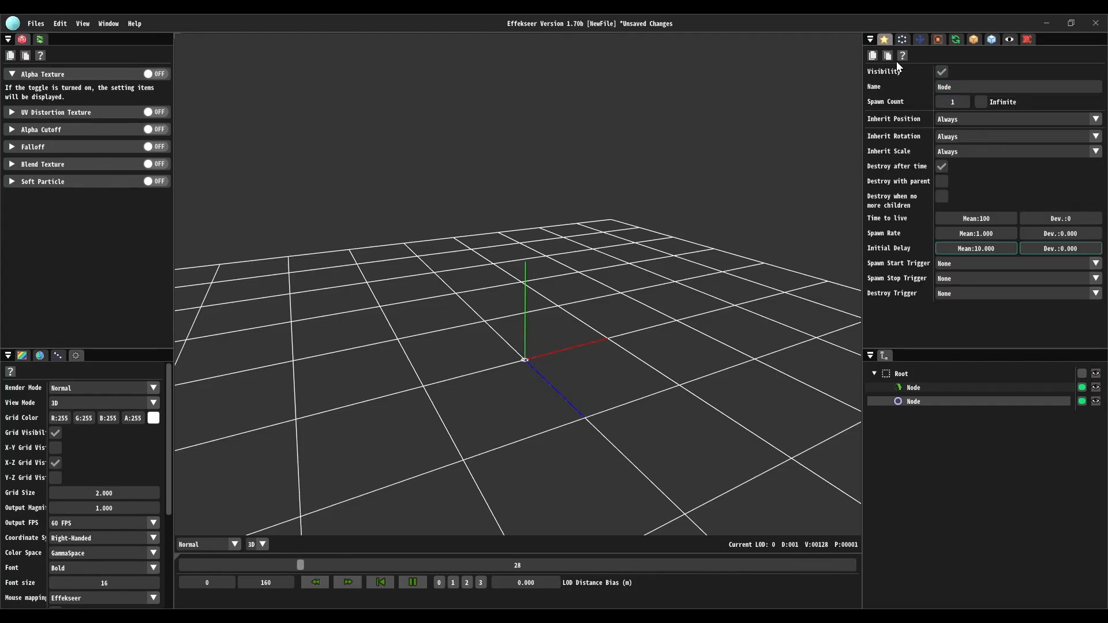
{"action": "double_click", "coordinate": [992, 243]}
{"action": "type", "text": "7.5"}
{"action": "key", "text": "Return"}
{"action": "double_click", "coordinate": [981, 220]}
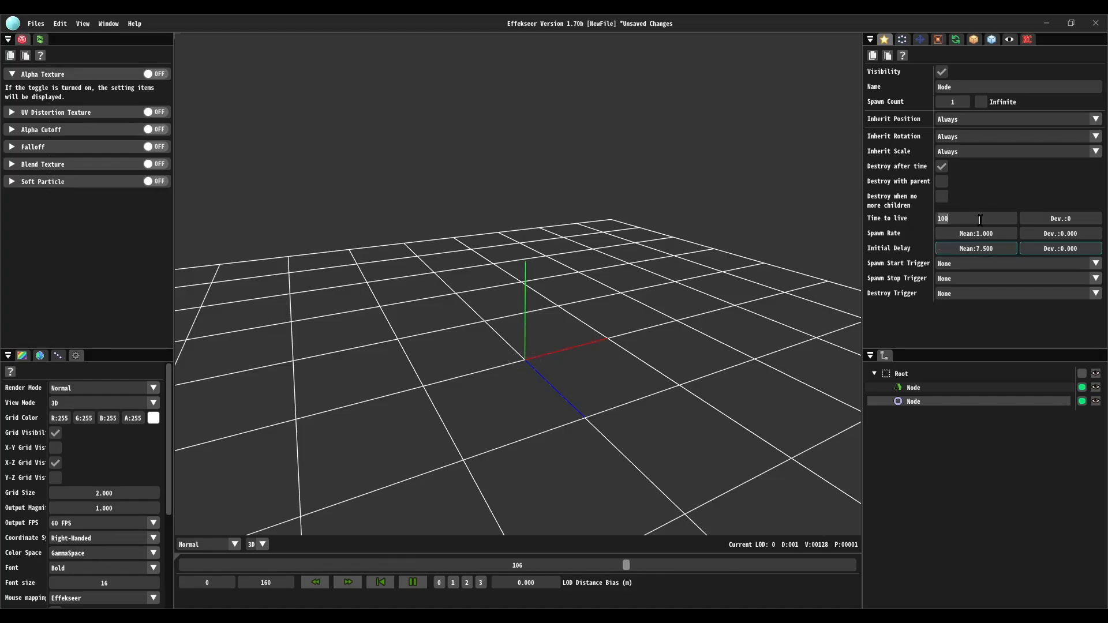
{"action": "type", "text": "15"}
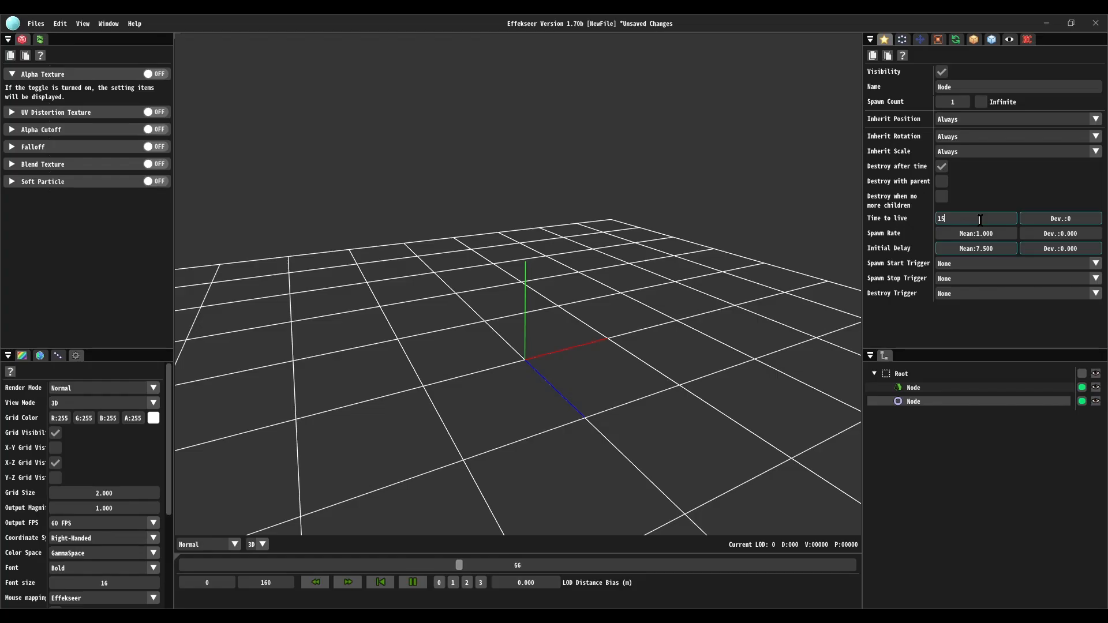
{"action": "key", "text": "BackSpace"}
{"action": "key", "text": "BackSpace"}
{"action": "type", "text": "25"}
{"action": "left_click", "coordinate": [661, 269]}
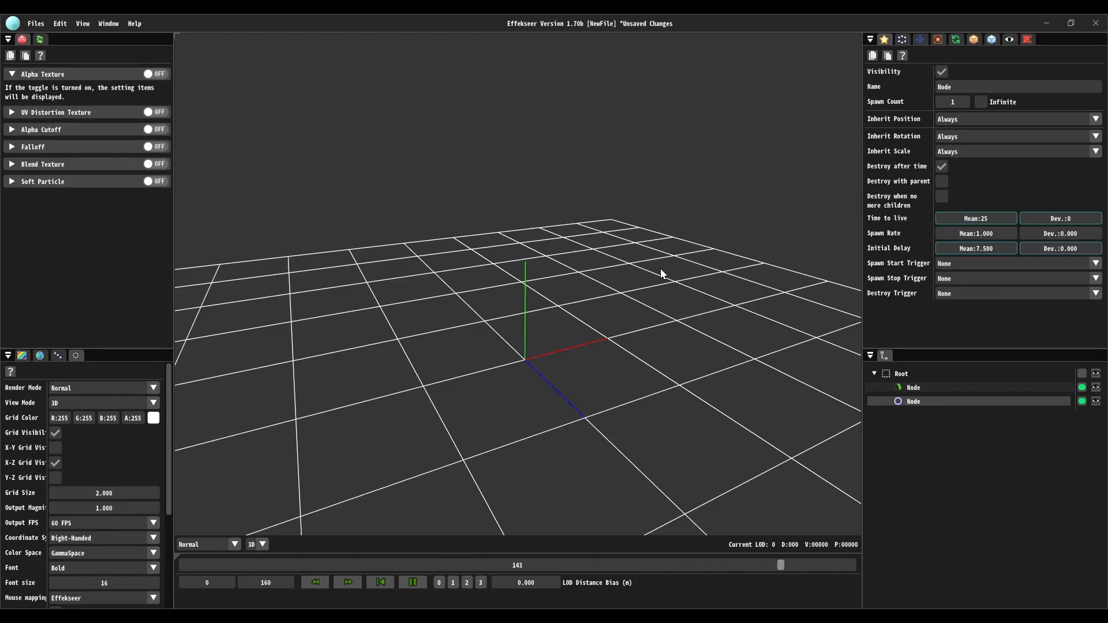
Scrub back and replay the effect from different angles to check the ring's timing.
{"action": "right_click_drag", "start_coordinate": [661, 269], "coordinate": [612, 283]}
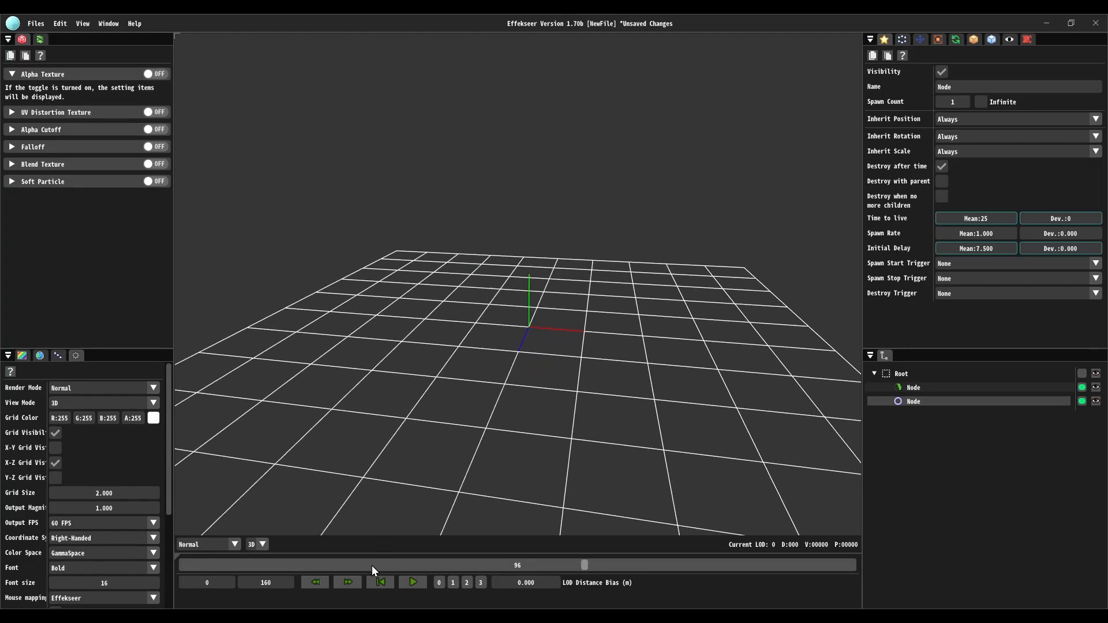
{"action": "left_click_drag", "start_coordinate": [371, 565], "coordinate": [235, 556]}
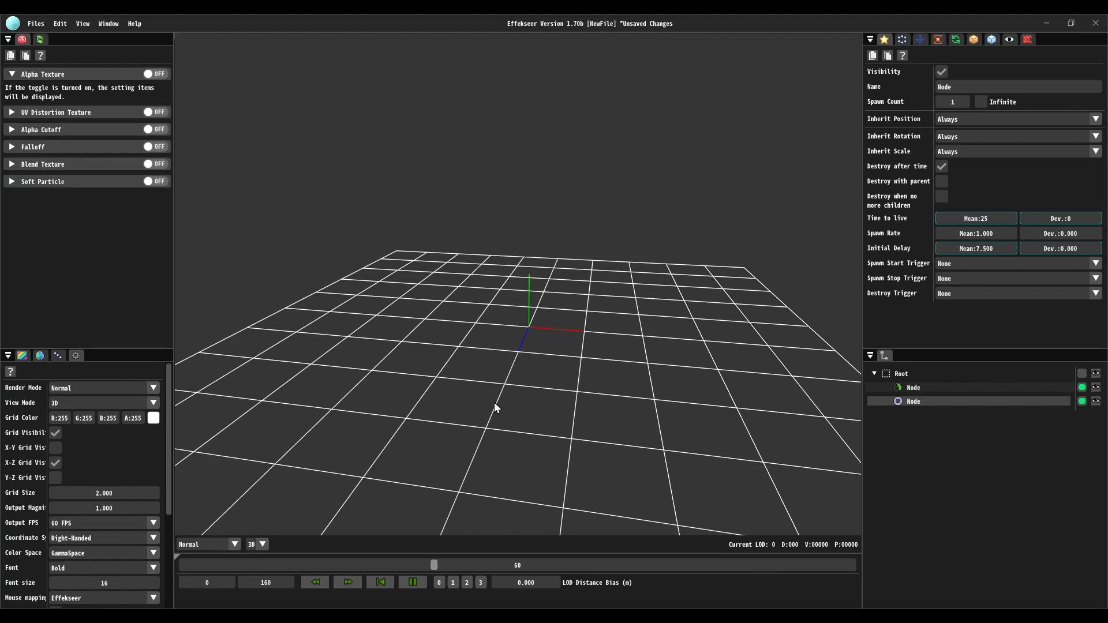
{"action": "right_click_drag", "start_coordinate": [494, 402], "coordinate": [480, 404]}
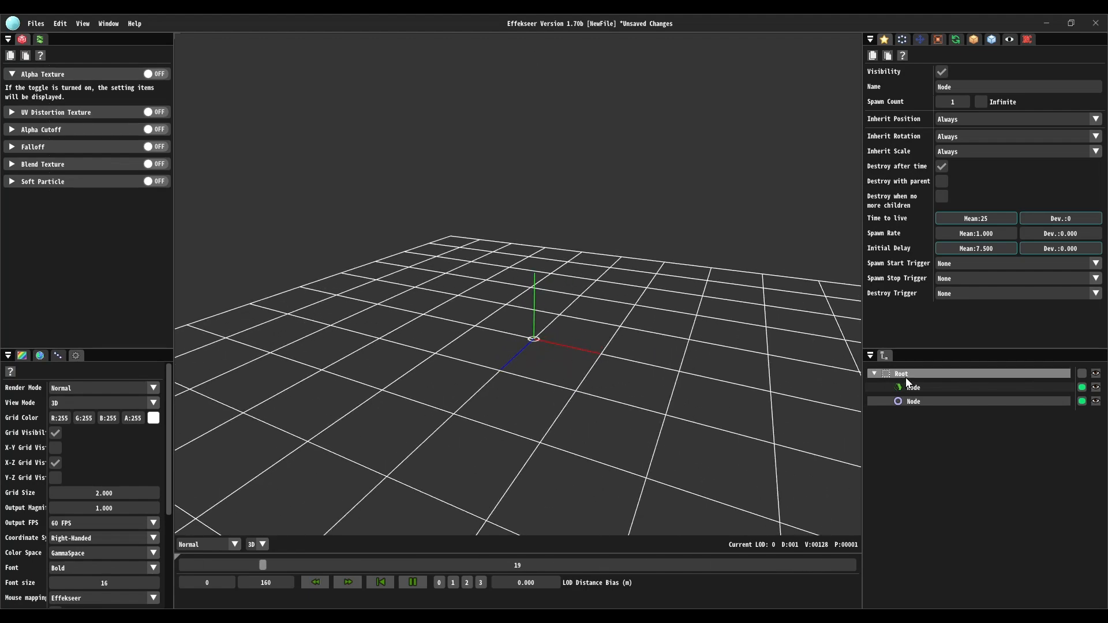
Add a third node under Root and select it.
{"action": "left_click", "coordinate": [906, 375]}
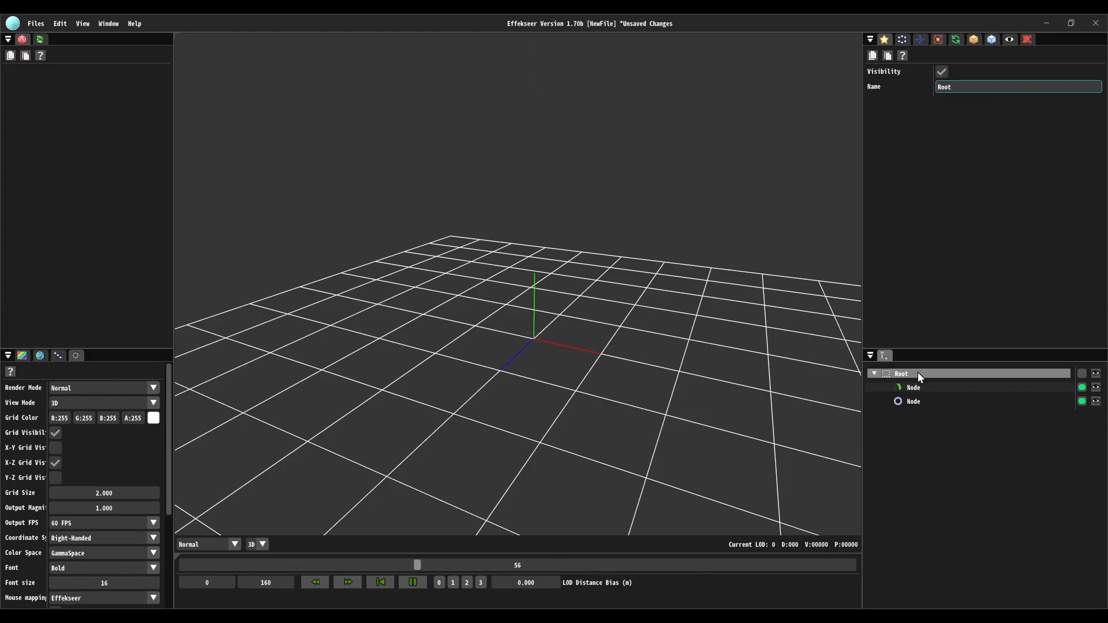
{"action": "right_click", "coordinate": [917, 372]}
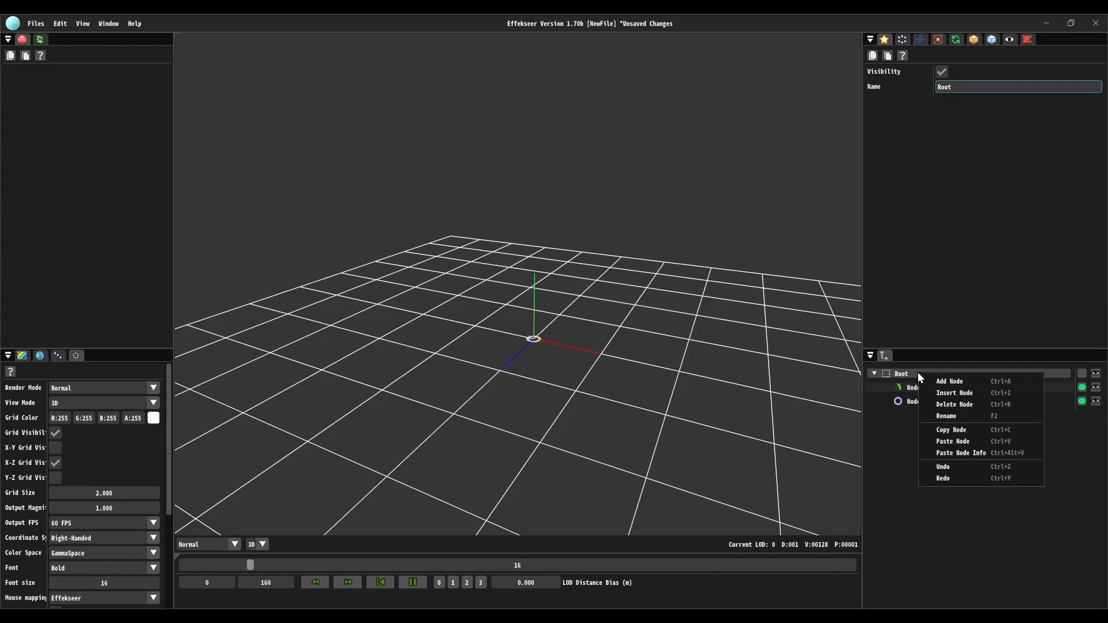
{"action": "left_click", "coordinate": [970, 381]}
{"action": "left_click", "coordinate": [930, 417]}
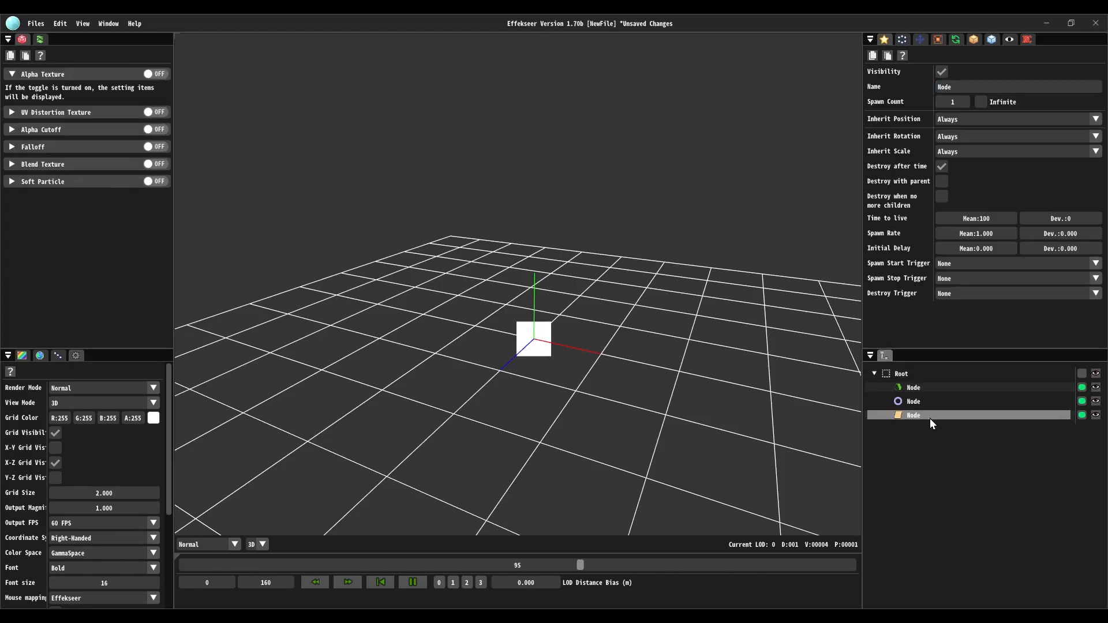
Set the new node's Initial Delay mean to 7.5 and show its material and texture settings.
{"action": "left_click", "coordinate": [974, 39]}
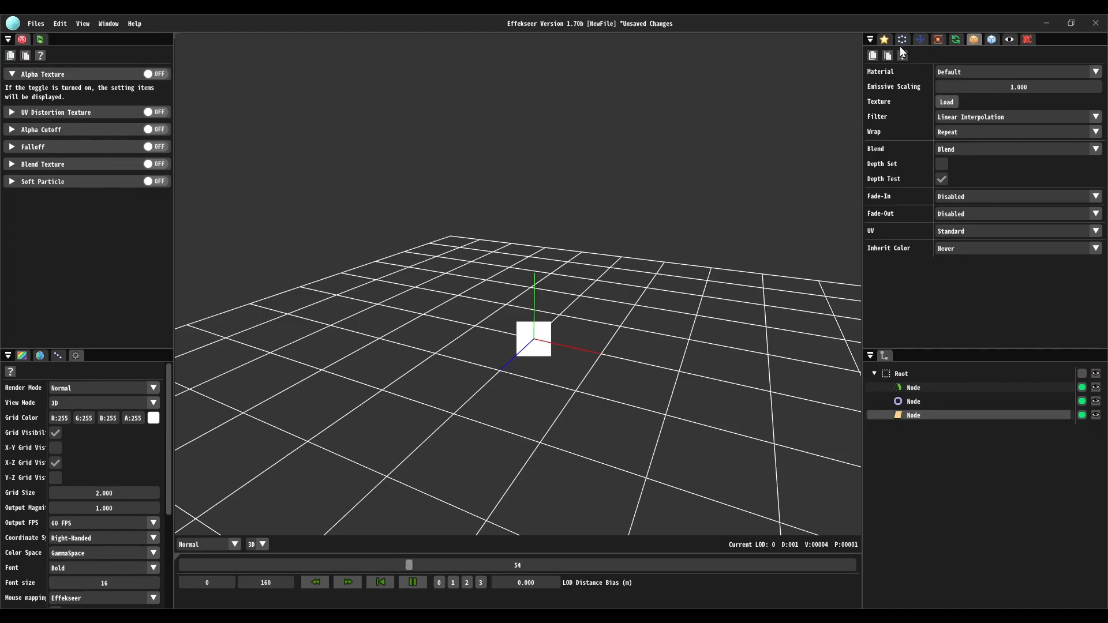
{"action": "left_click", "coordinate": [884, 39]}
{"action": "double_click", "coordinate": [973, 249]}
{"action": "type", "text": "7.5"}
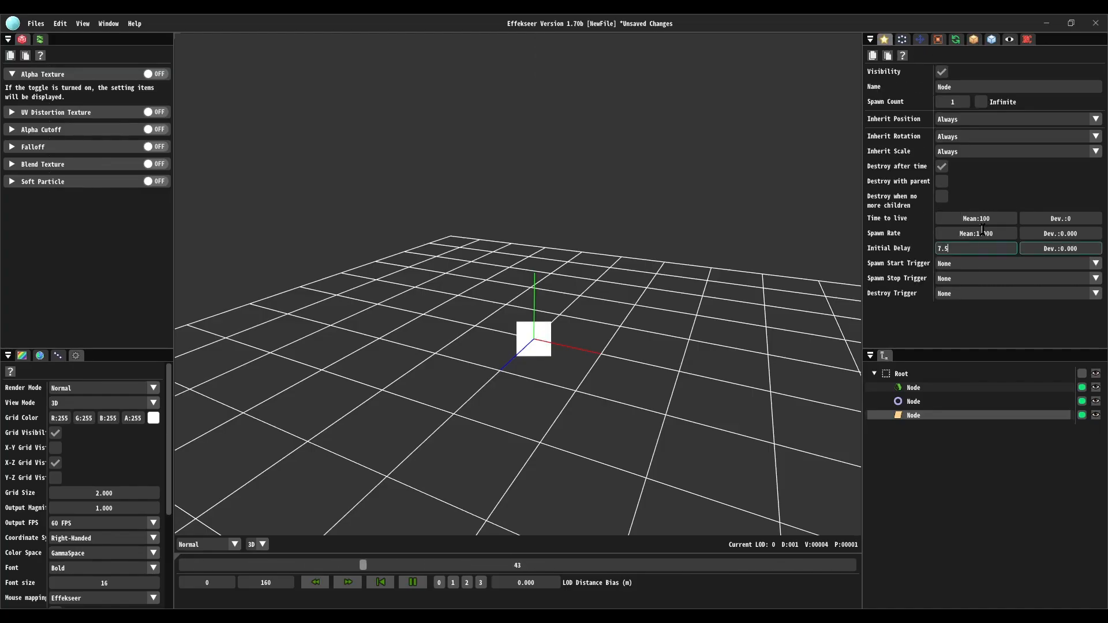
{"action": "key", "text": "Return"}
{"action": "left_click", "coordinate": [974, 39]}
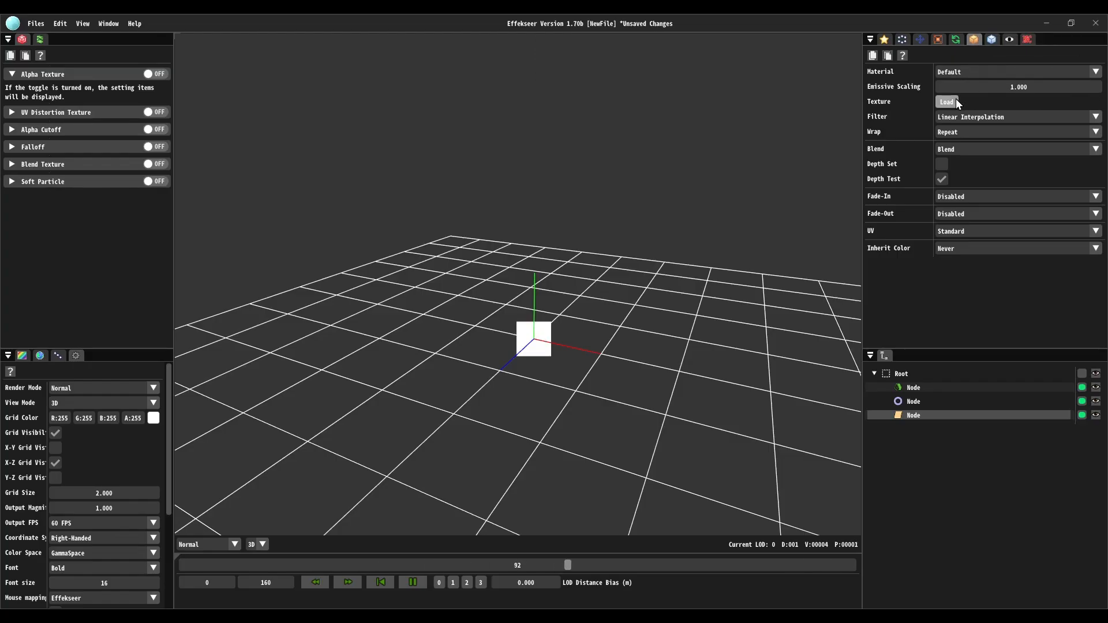
Load the 512x512 sheet of four splash images as the sprite node's texture and preview it at frame 25.
{"action": "left_click", "coordinate": [947, 102]}
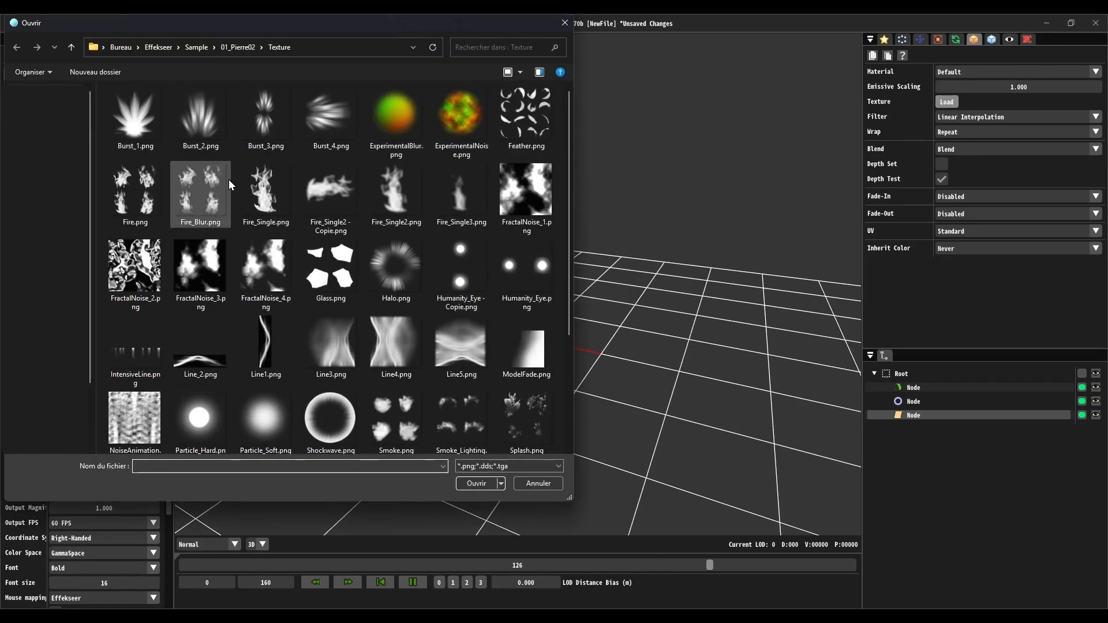
{"action": "scroll", "coordinate": [226, 254], "scroll_direction": "down", "scroll_amount": 3}
{"action": "double_click", "coordinate": [523, 265]}
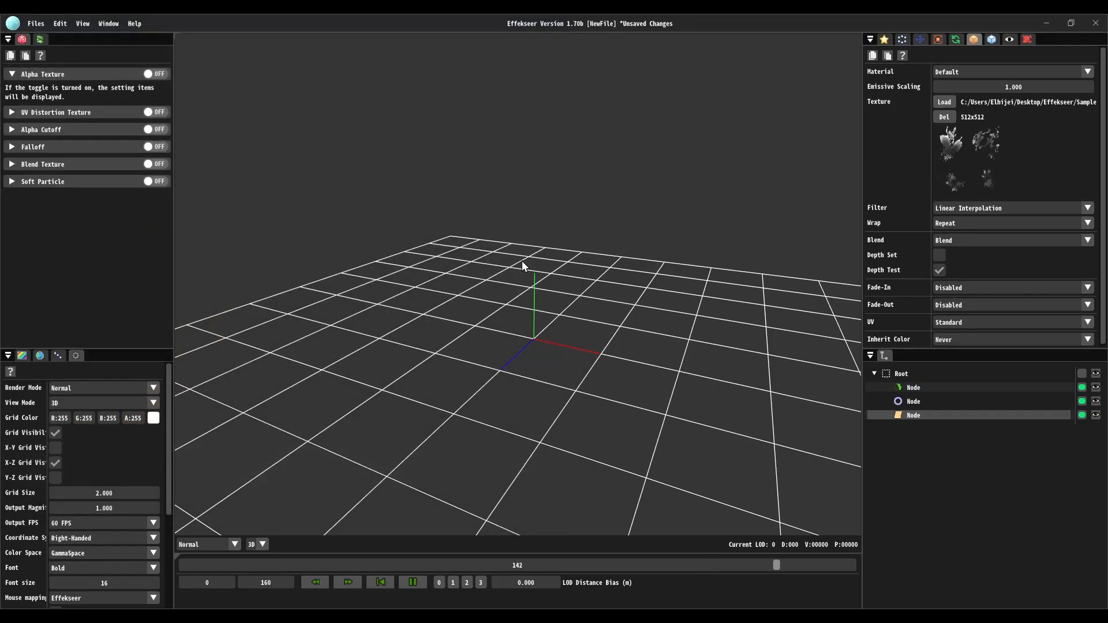
{"action": "right_click_drag", "start_coordinate": [647, 248], "coordinate": [603, 417]}
{"action": "left_click", "coordinate": [296, 565]}
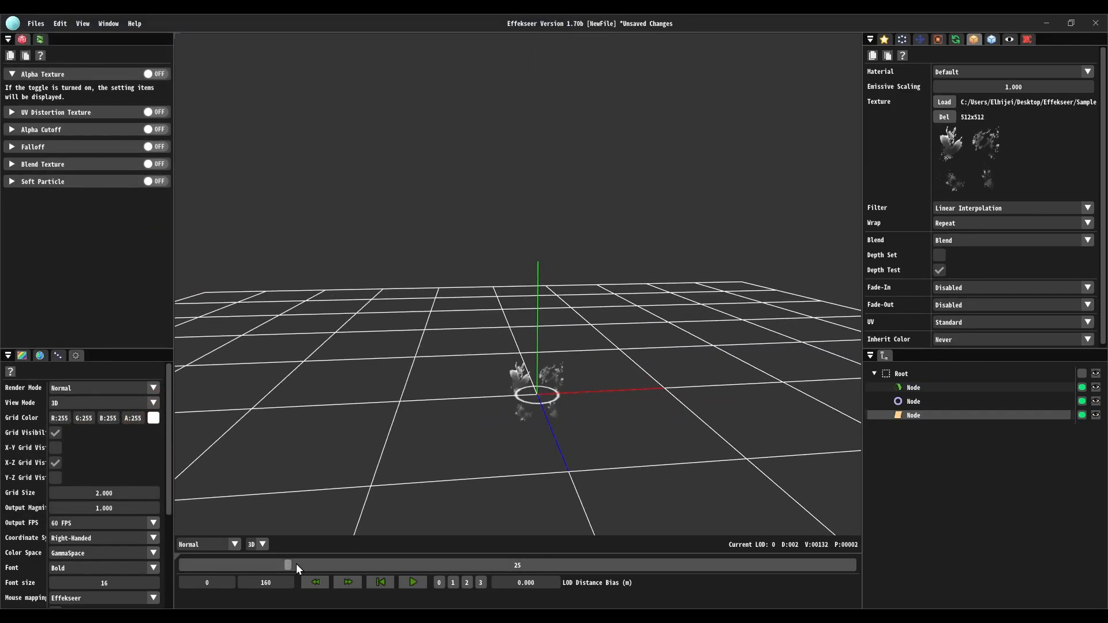
Set the sprite node's UV mode to Animation and show its animation settings.
{"action": "scroll", "coordinate": [968, 316], "scroll_direction": "down", "scroll_amount": 1}
{"action": "left_click", "coordinate": [964, 320]}
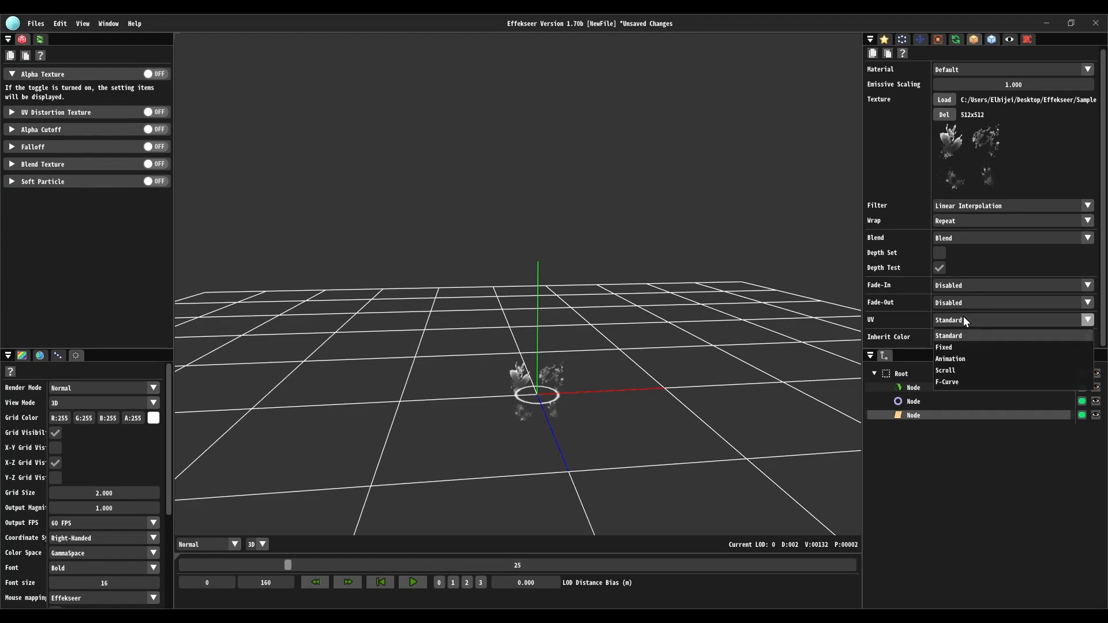
{"action": "left_click", "coordinate": [952, 358]}
{"action": "scroll", "coordinate": [941, 323], "scroll_direction": "down", "scroll_amount": 3}
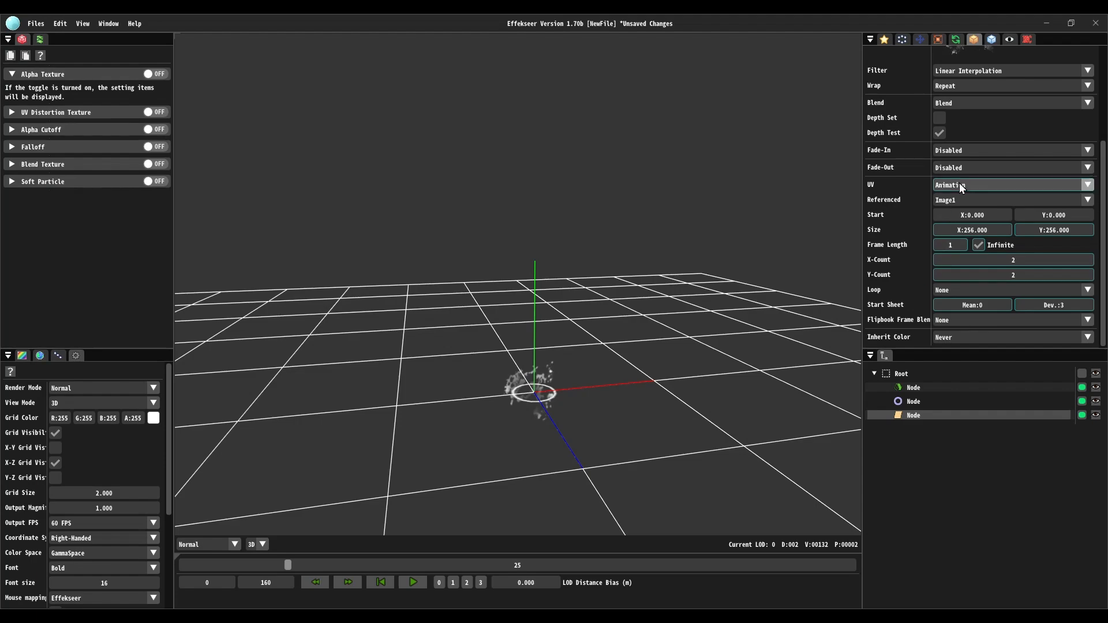
Set the sprite node's Fade-Out to Fadeout within lifetime with a Frame Count of 10.
{"action": "left_click", "coordinate": [952, 167]}
{"action": "left_click", "coordinate": [965, 188]}
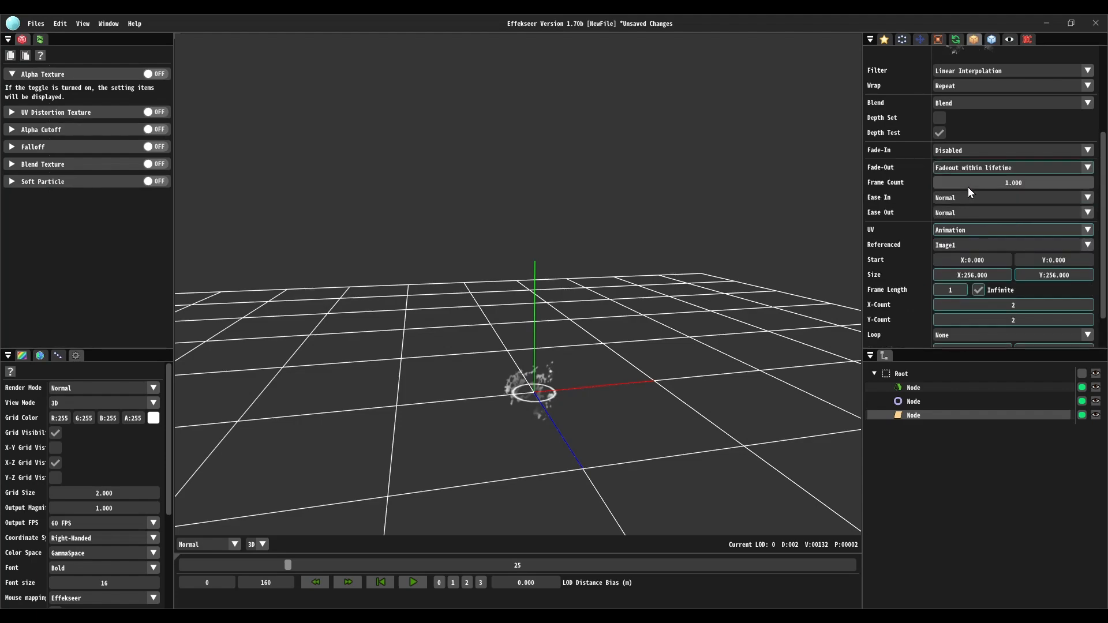
{"action": "double_click", "coordinate": [969, 183]}
{"action": "type", "text": "10"}
{"action": "left_click", "coordinate": [772, 278]}
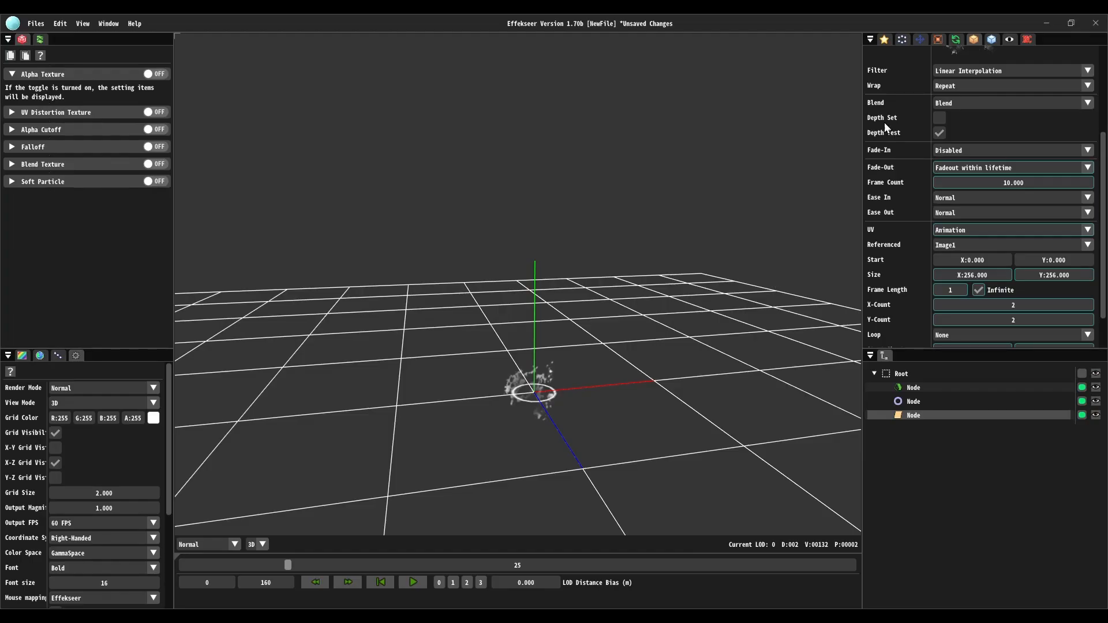
Change the sprite node's scaling mode to Easing (Single).
{"action": "left_click", "coordinate": [936, 40]}
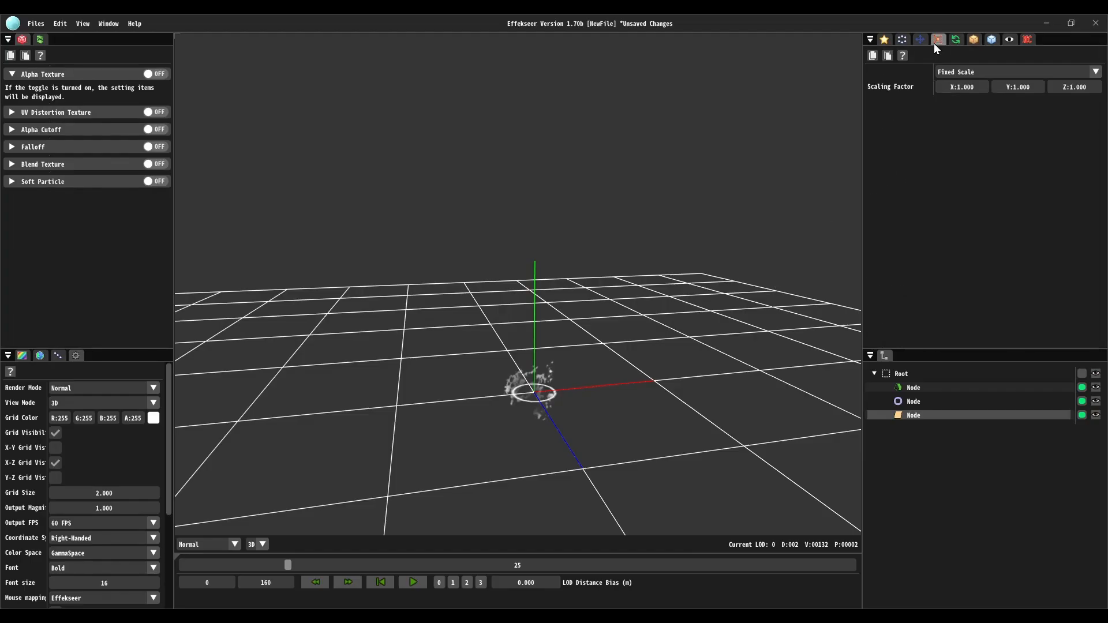
{"action": "left_click", "coordinate": [948, 71]}
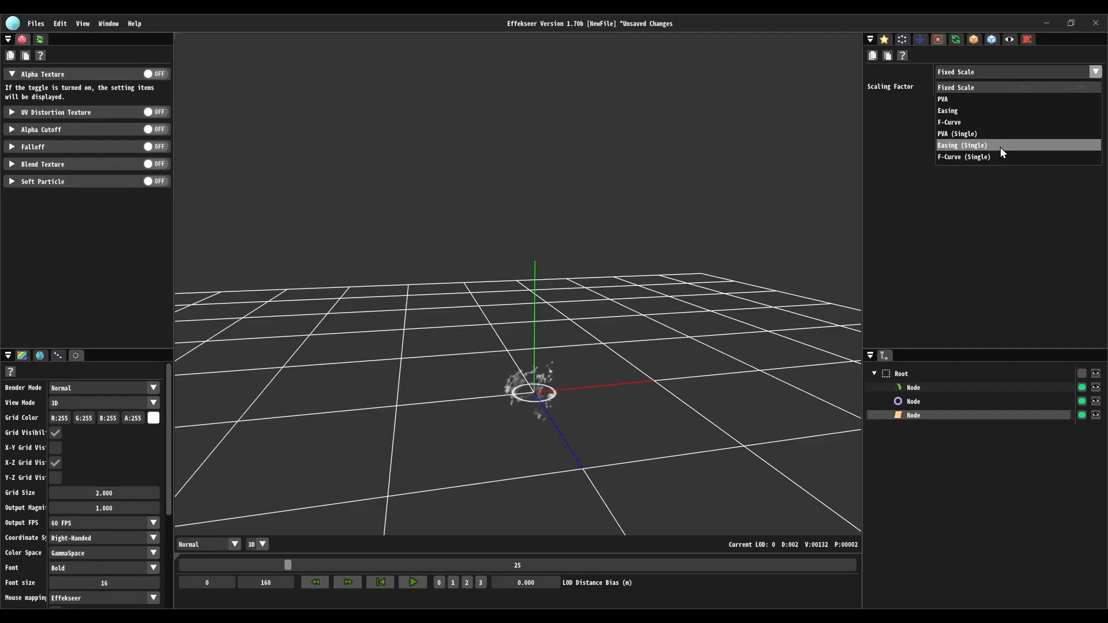
{"action": "left_click", "coordinate": [977, 111]}
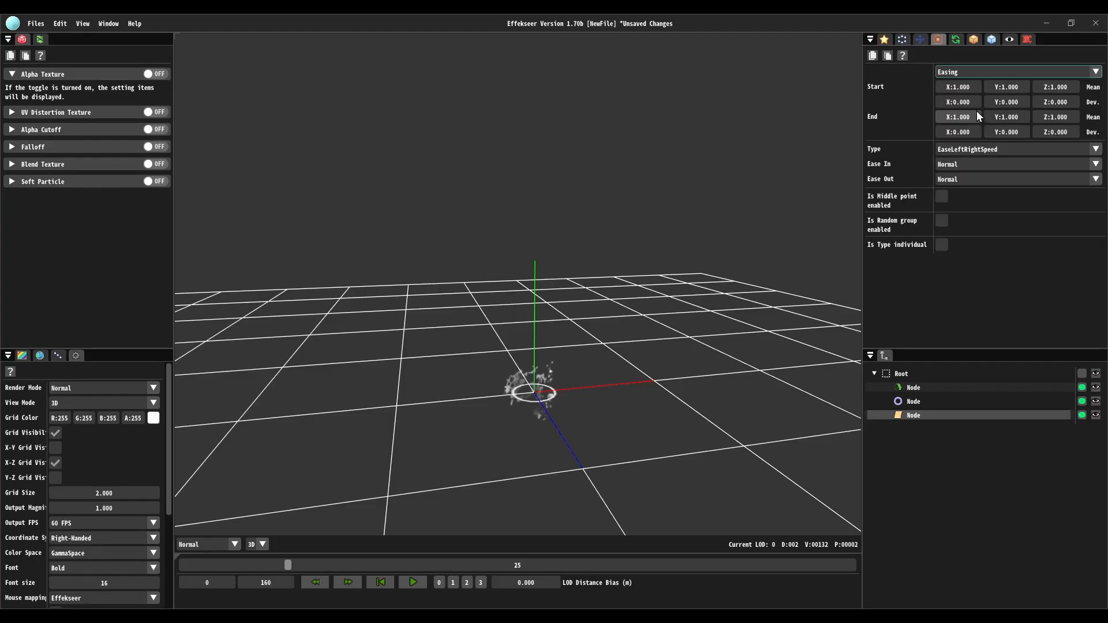
{"action": "left_click", "coordinate": [1057, 72]}
{"action": "left_click", "coordinate": [1007, 145]}
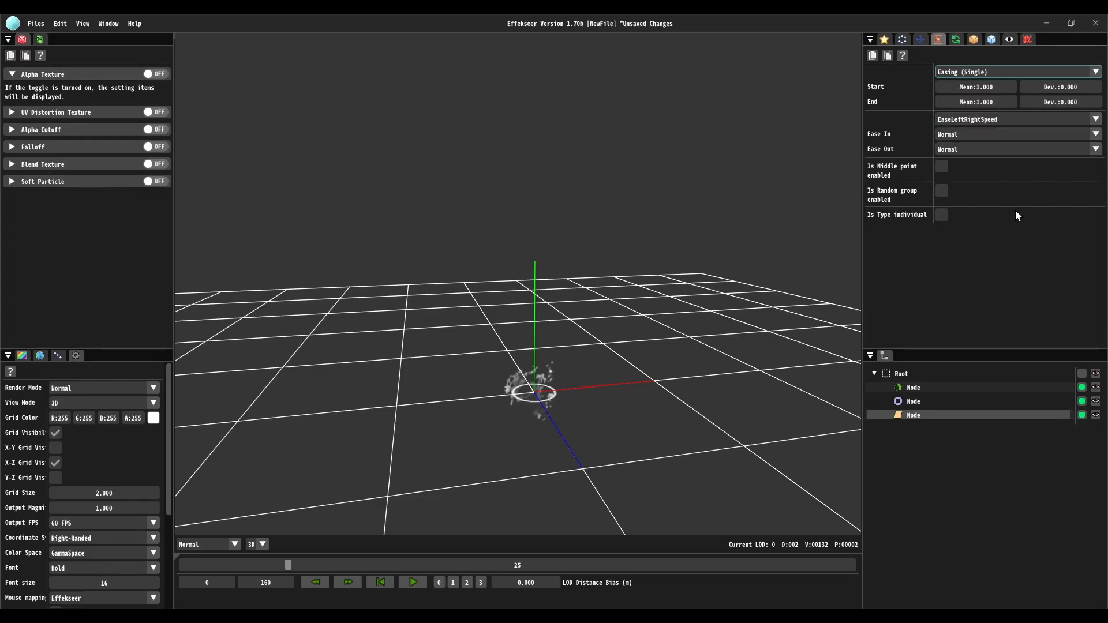
Set the scale easing's Start mean to 0.25, End mean to 1.5 and End deviation to 0.25.
{"action": "double_click", "coordinate": [1000, 85]}
{"action": "type", "text": "0.25"}
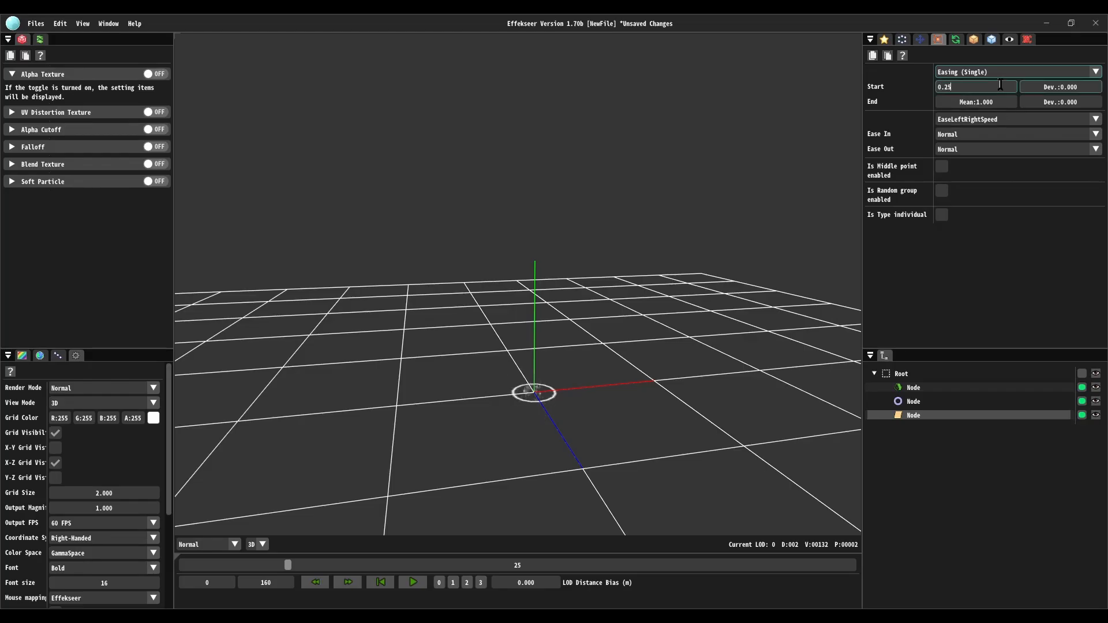
{"action": "double_click", "coordinate": [989, 100]}
{"action": "type", "text": "1.5"}
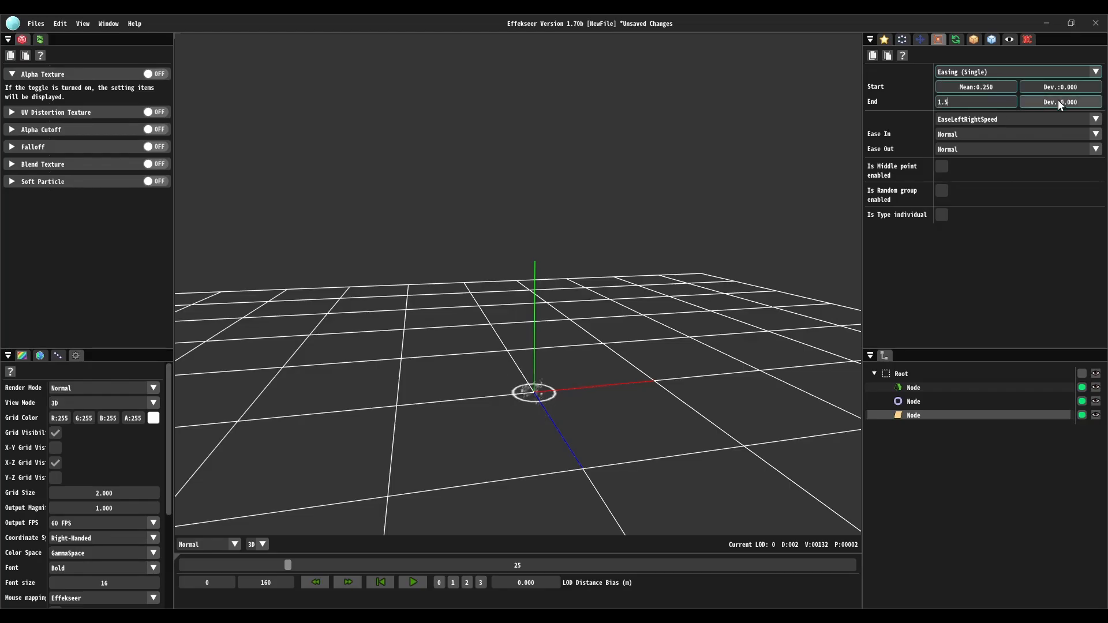
{"action": "double_click", "coordinate": [1059, 99]}
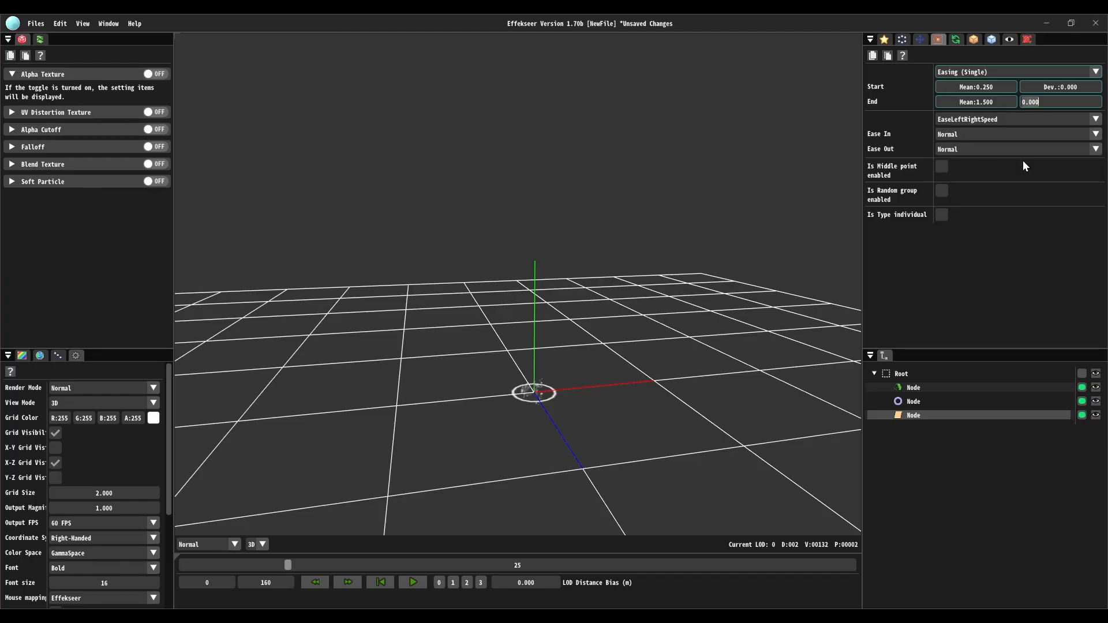
{"action": "type", "text": "0.25"}
{"action": "left_click", "coordinate": [718, 286]}
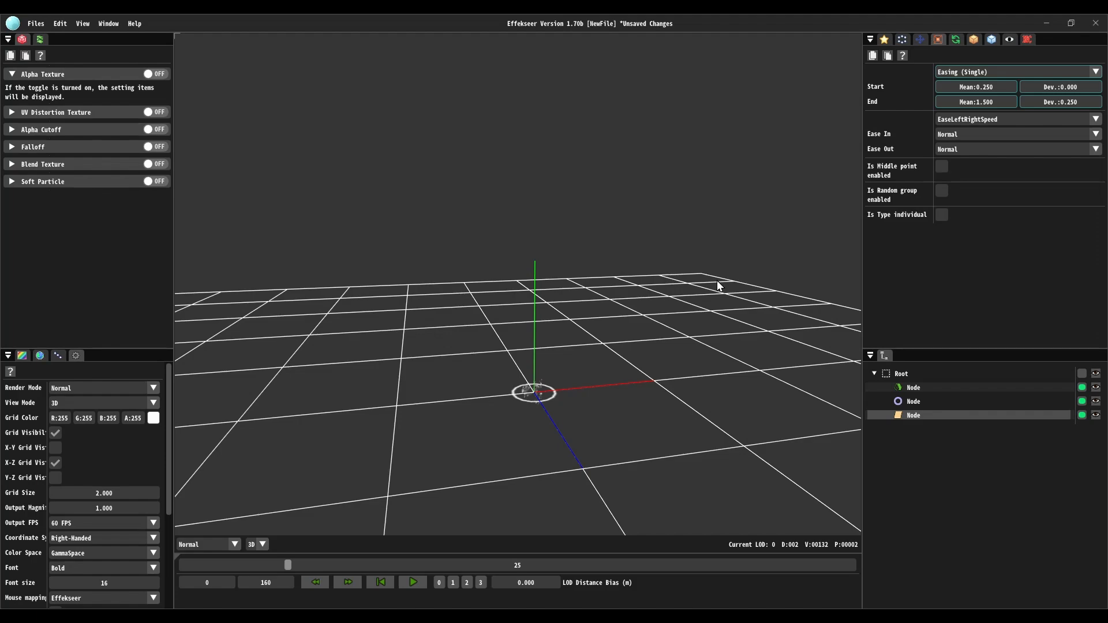
Set the sprite node's Time to live mean to 20.
{"action": "left_click", "coordinate": [885, 39]}
{"action": "double_click", "coordinate": [972, 217]}
{"action": "type", "text": "20"}
{"action": "key", "text": "Return"}
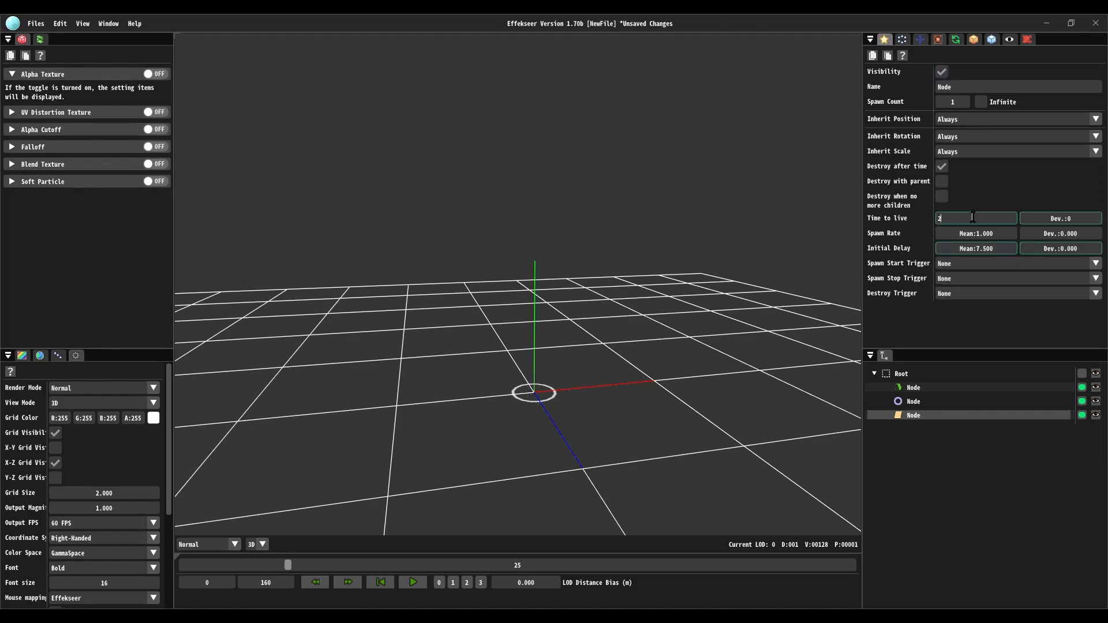
Play the effect and set the playback end frame to 30.
{"action": "key", "text": "space"}
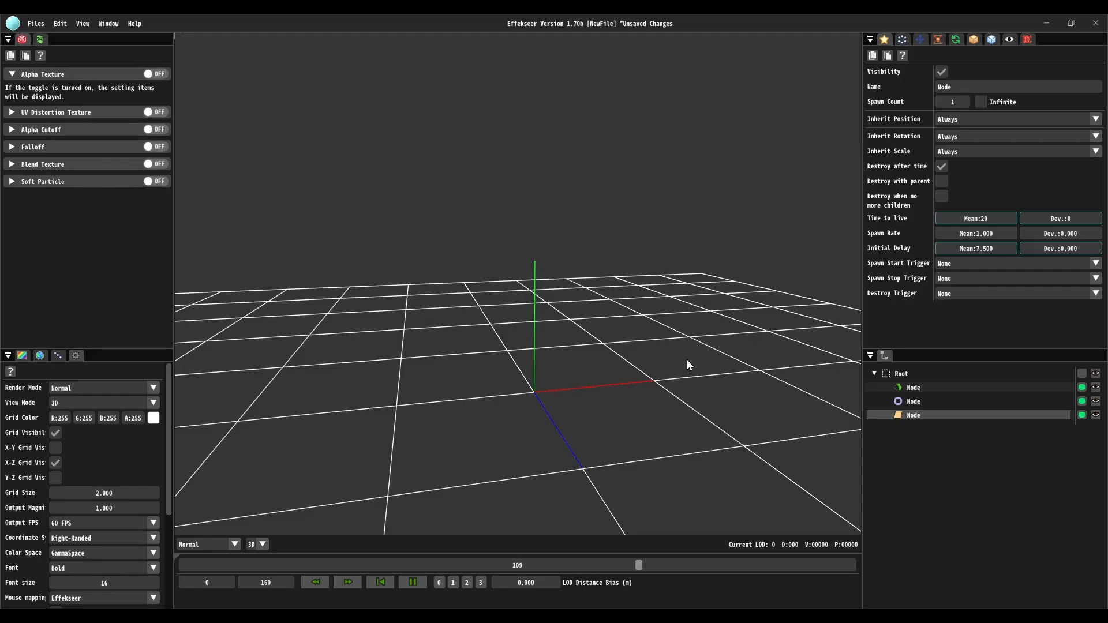
{"action": "double_click", "coordinate": [276, 580]}
{"action": "type", "text": "30"}
{"action": "key", "text": "Return"}
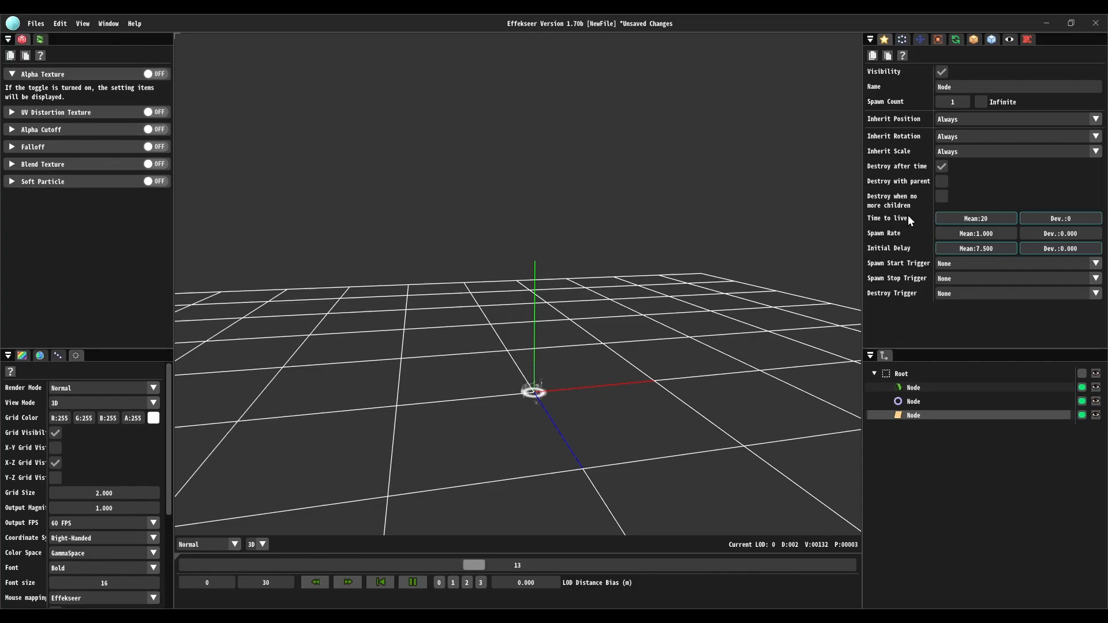
Reduce the sprite node's scale easing End mean to 1.
{"action": "left_click", "coordinate": [940, 39]}
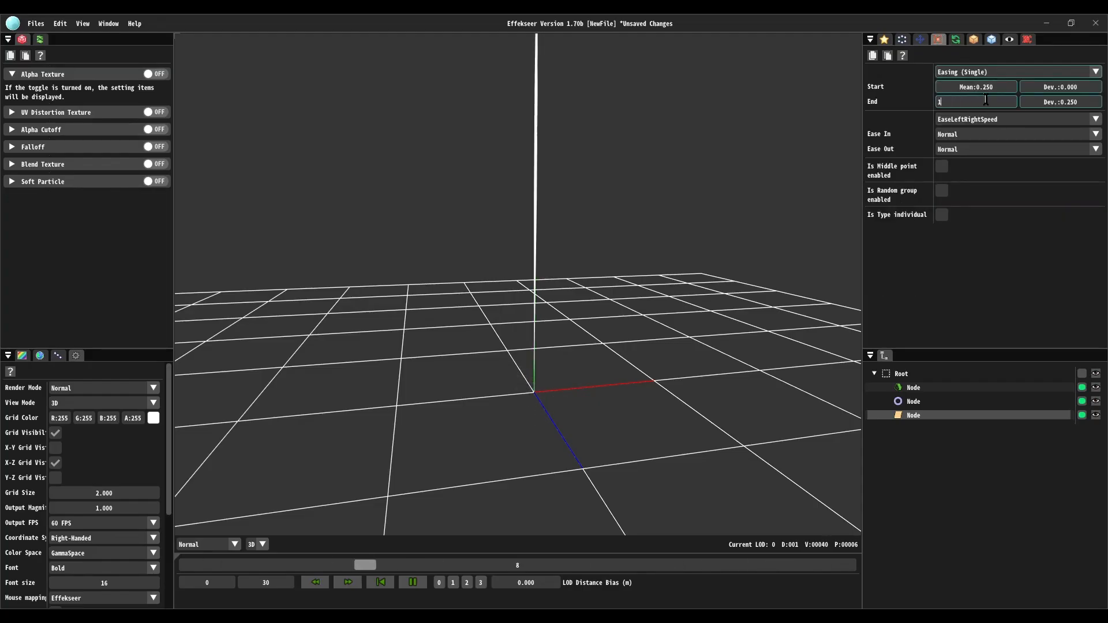
{"action": "double_click", "coordinate": [986, 101]}
{"action": "type", "text": "1.2"}
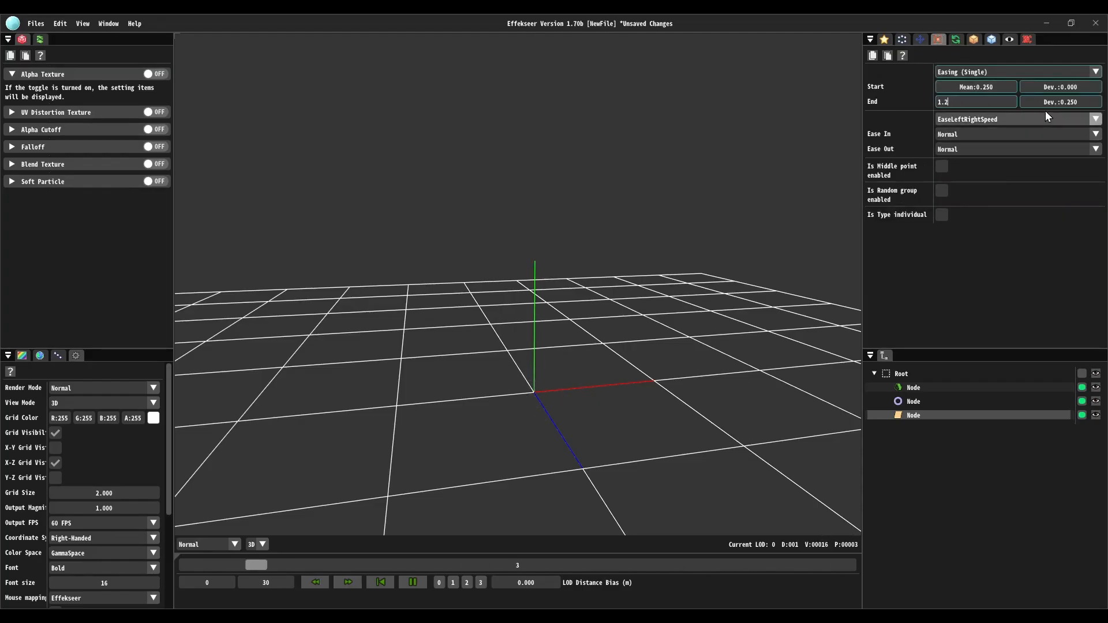
{"action": "key", "text": "BackSpace"}
{"action": "key", "text": "BackSpace"}
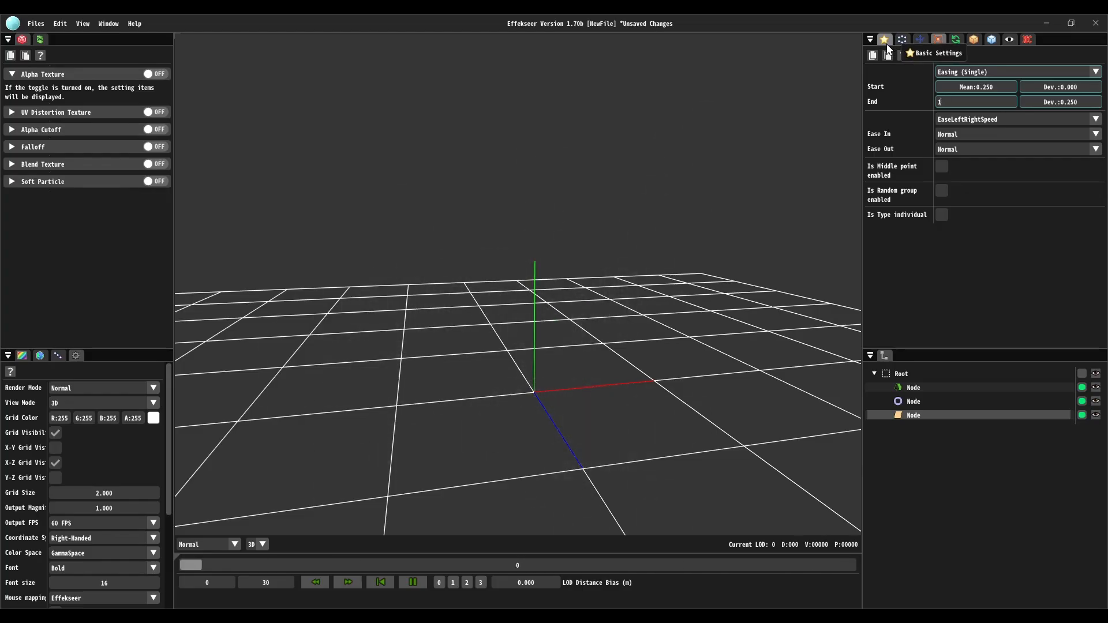
Inspect the splash at frame 13 from a ground-level side view and save the effect.
{"action": "left_click", "coordinate": [889, 42]}
{"action": "right_click_drag", "start_coordinate": [433, 407], "coordinate": [430, 387]}
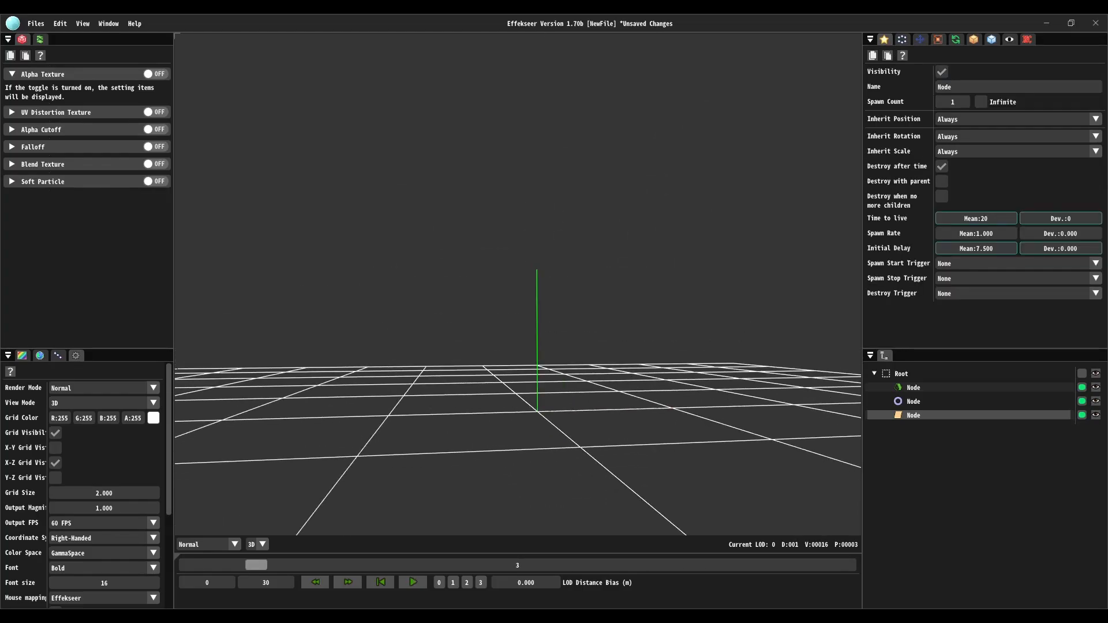
{"action": "right_click_drag", "start_coordinate": [500, 408], "coordinate": [499, 405]}
{"action": "left_click_drag", "start_coordinate": [259, 568], "coordinate": [472, 549]}
{"action": "right_click_drag", "start_coordinate": [496, 479], "coordinate": [503, 468]}
{"action": "key", "text": "ctrl+s"}
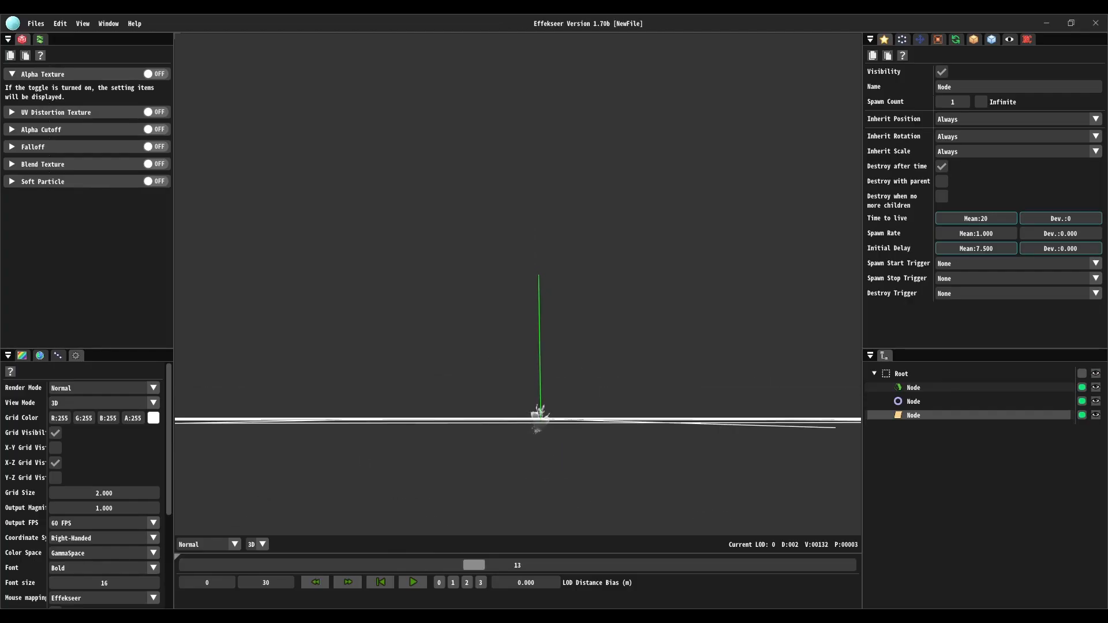
Set the sprite node's Location Y to 0.15 and replay the effect to check its height.
{"action": "left_click", "coordinate": [920, 40]}
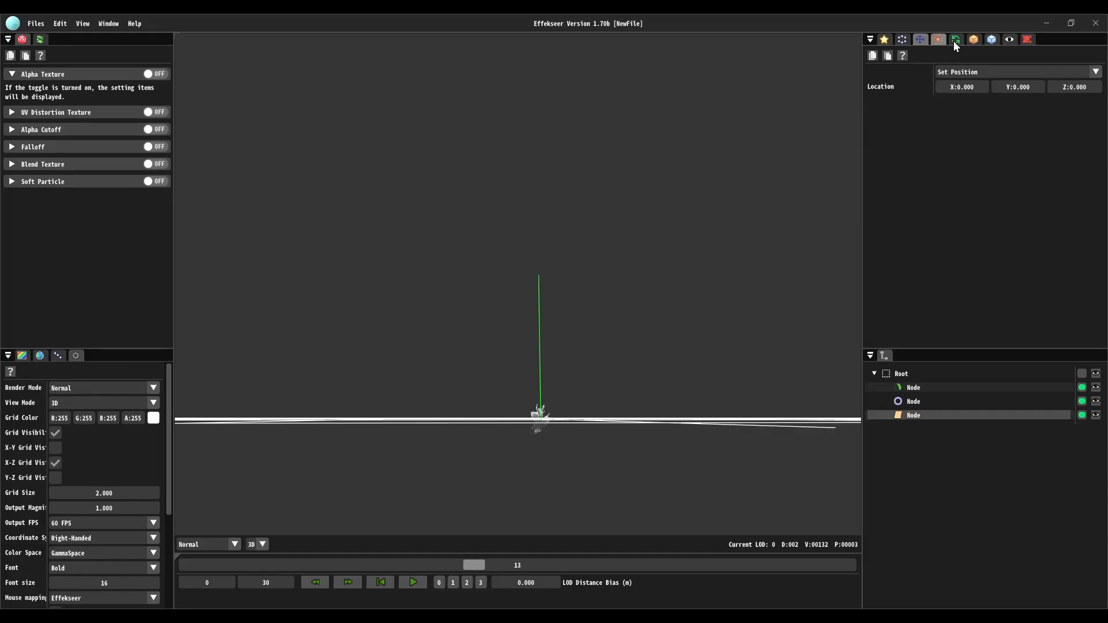
{"action": "double_click", "coordinate": [1013, 88]}
{"action": "type", "text": "0.3"}
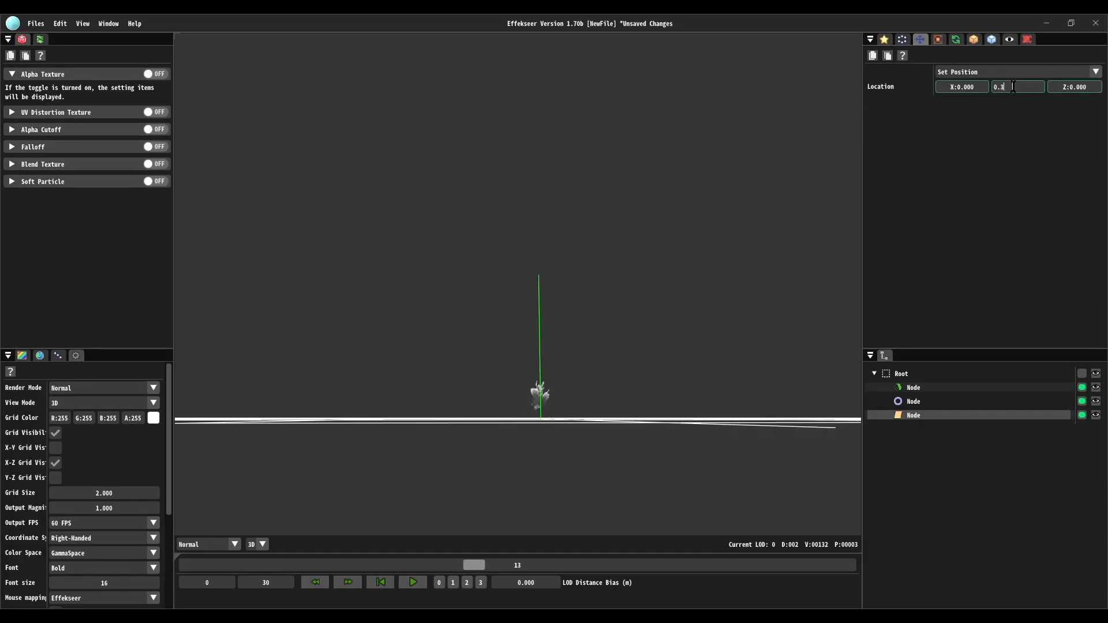
{"action": "key", "text": "BackSpace"}
{"action": "type", "text": "2"}
{"action": "key", "text": "BackSpace"}
{"action": "type", "text": "15"}
{"action": "mouse_move", "coordinate": [664, 341]}
{"action": "right_mouse_down"}
{"action": "mouse_move", "coordinate": [650, 351]}
{"action": "mouse_move", "coordinate": [660, 355]}
{"action": "right_mouse_up"}
{"action": "key", "text": "space"}
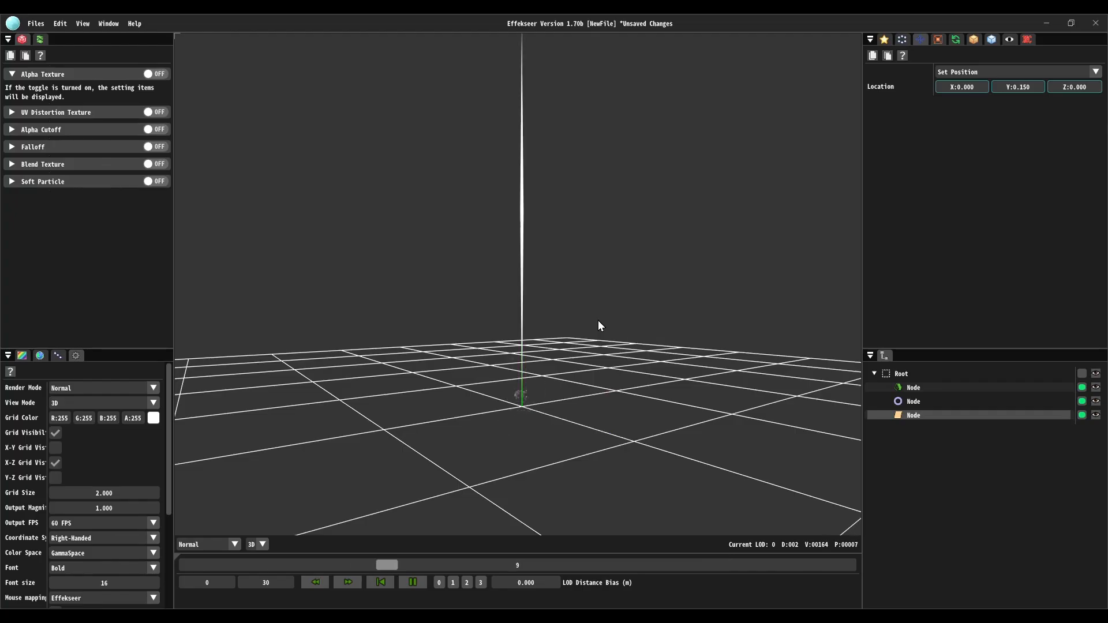
{"action": "mouse_move", "coordinate": [594, 305]}
{"action": "right_mouse_down"}
{"action": "mouse_move", "coordinate": [639, 326]}
{"action": "mouse_move", "coordinate": [586, 321]}
{"action": "mouse_move", "coordinate": [772, 388]}
{"action": "right_mouse_up"}
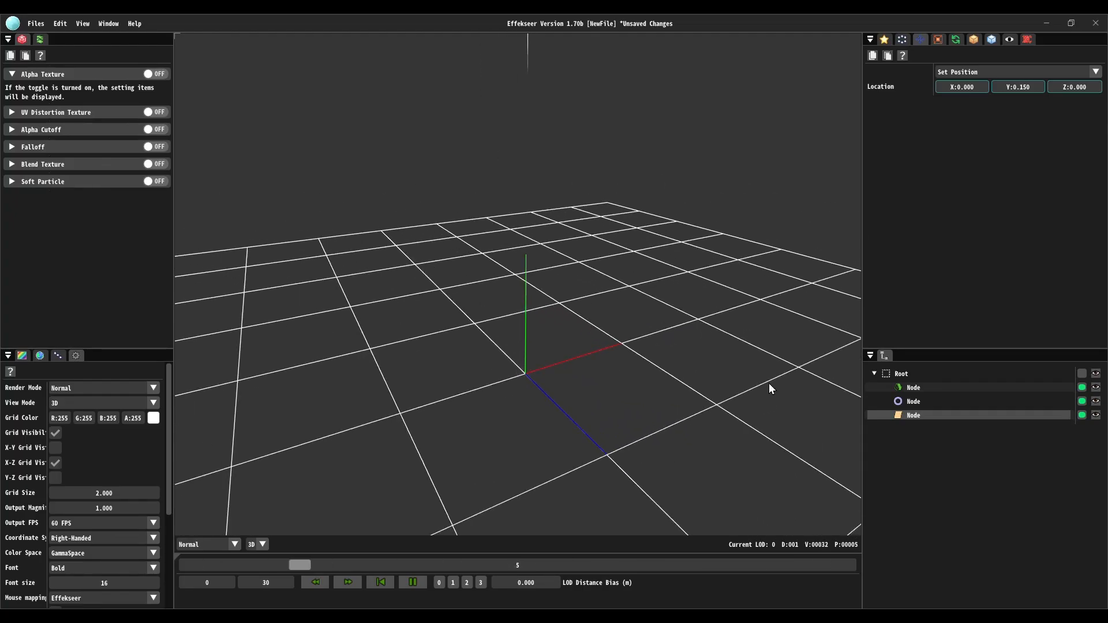
Add a fourth node under Root and set its render type to None.
{"action": "left_click", "coordinate": [913, 374]}
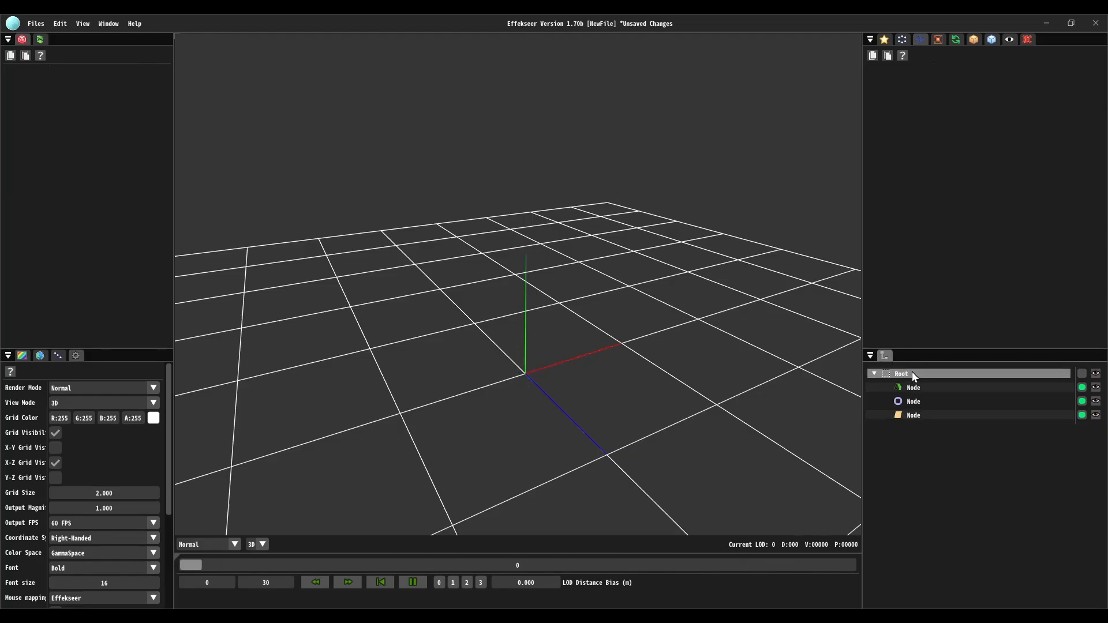
{"action": "right_click", "coordinate": [912, 374]}
{"action": "left_click", "coordinate": [930, 376]}
{"action": "left_click", "coordinate": [927, 428]}
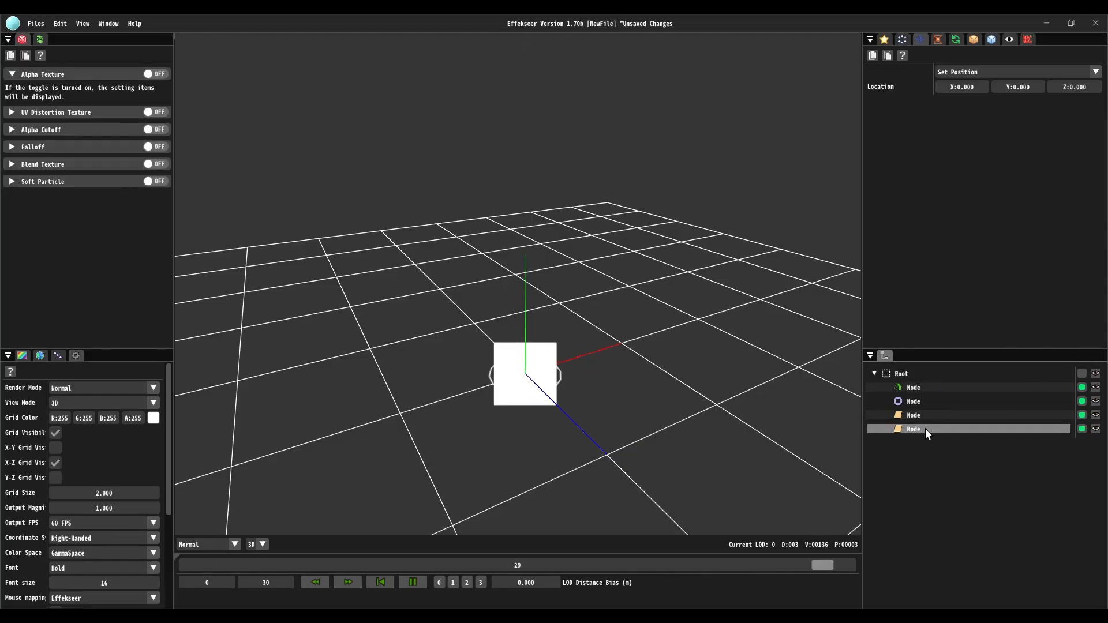
{"action": "left_click", "coordinate": [993, 40]}
{"action": "left_click", "coordinate": [978, 69]}
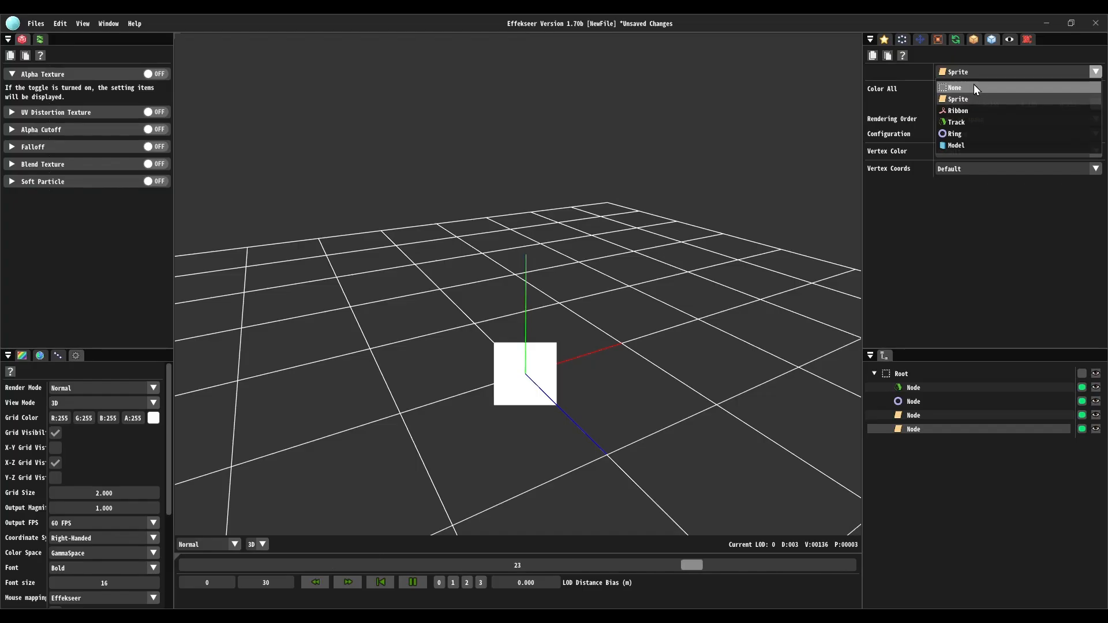
{"action": "left_click", "coordinate": [974, 87]}
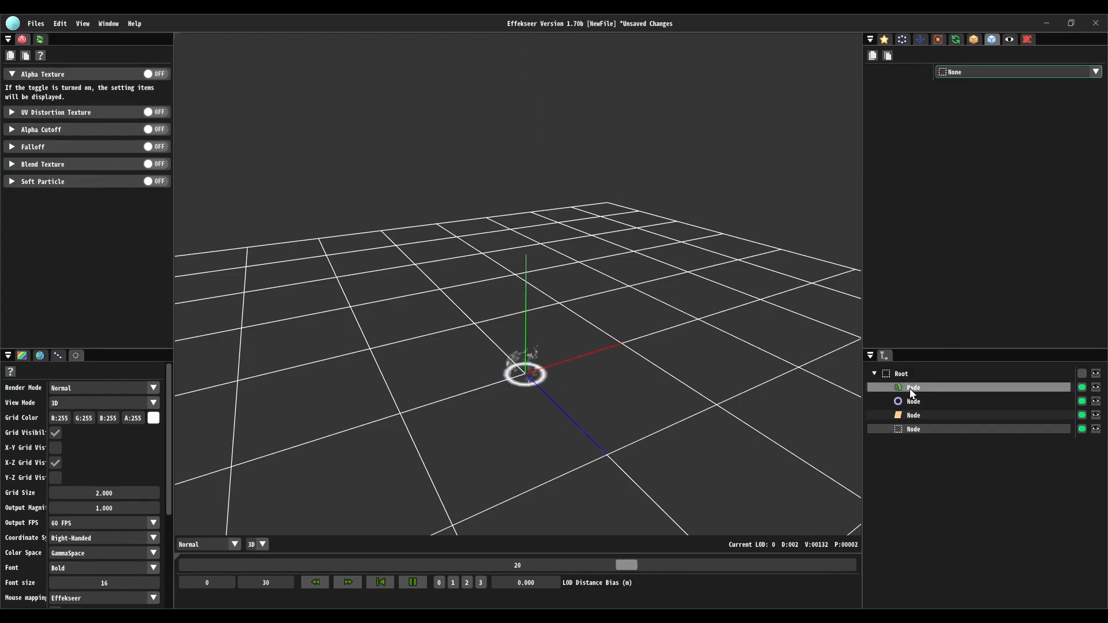
Move the track, ring and sprite nodes under the empty node, check each child and select the parent.
{"action": "left_click", "coordinate": [963, 389]}
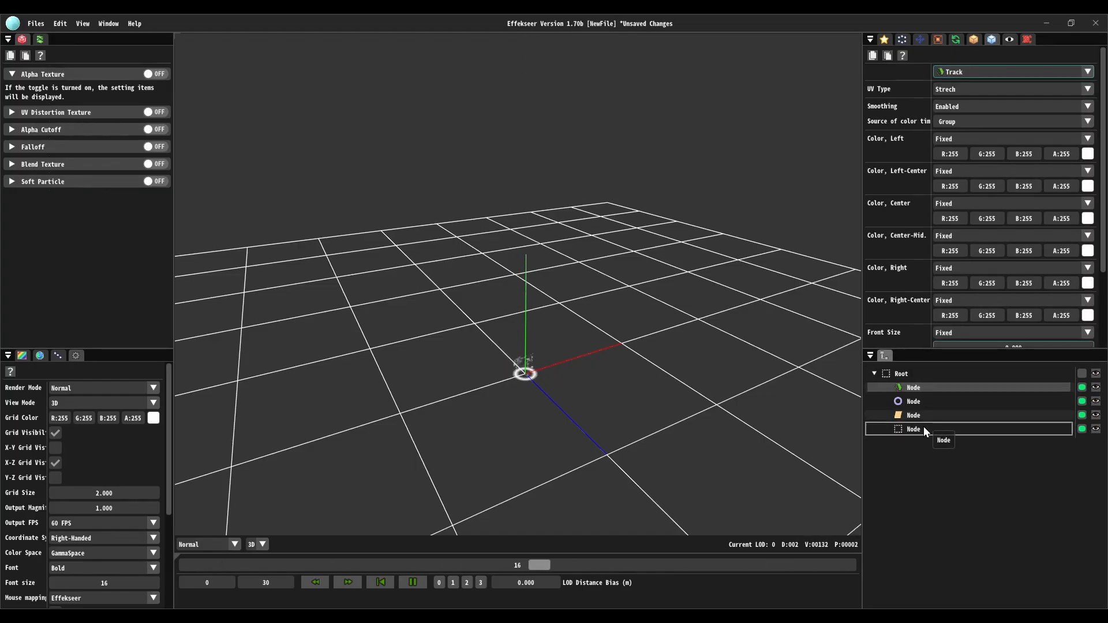
{"action": "left_click_drag", "start_coordinate": [923, 427], "coordinate": [923, 429]}
{"action": "left_click", "coordinate": [921, 386]}
{"action": "mouse_move", "coordinate": [921, 387]}
{"action": "left_mouse_down"}
{"action": "mouse_move", "coordinate": [915, 414]}
{"action": "mouse_move", "coordinate": [920, 401]}
{"action": "left_mouse_up"}
{"action": "left_click", "coordinate": [919, 391]}
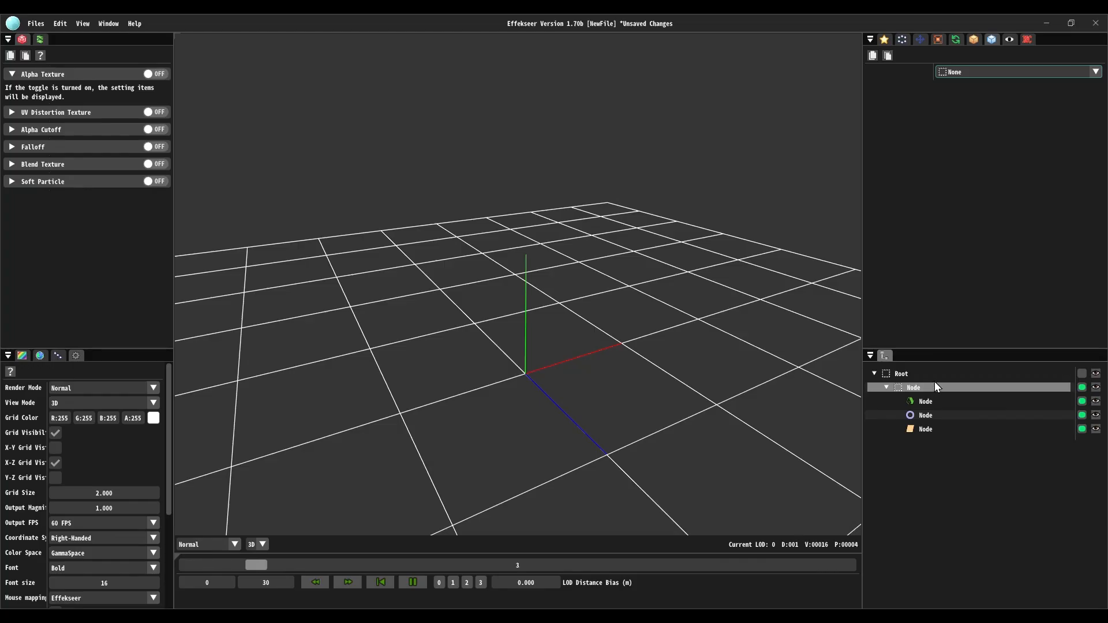
{"action": "left_click", "coordinate": [923, 401]}
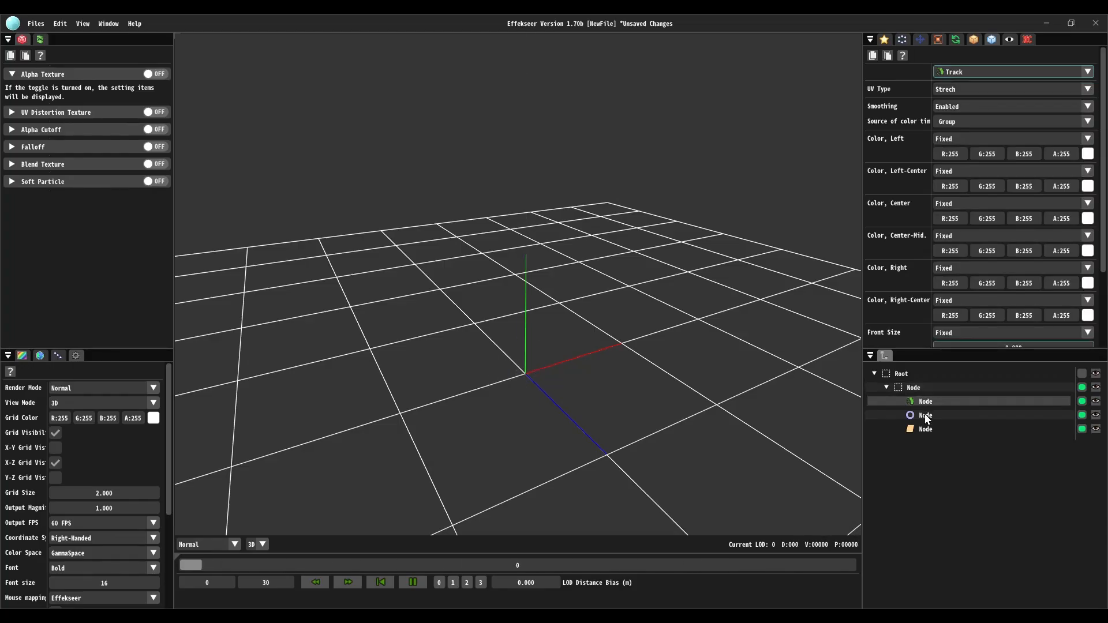
{"action": "left_click", "coordinate": [925, 415]}
{"action": "left_click", "coordinate": [926, 428]}
{"action": "left_click", "coordinate": [923, 388]}
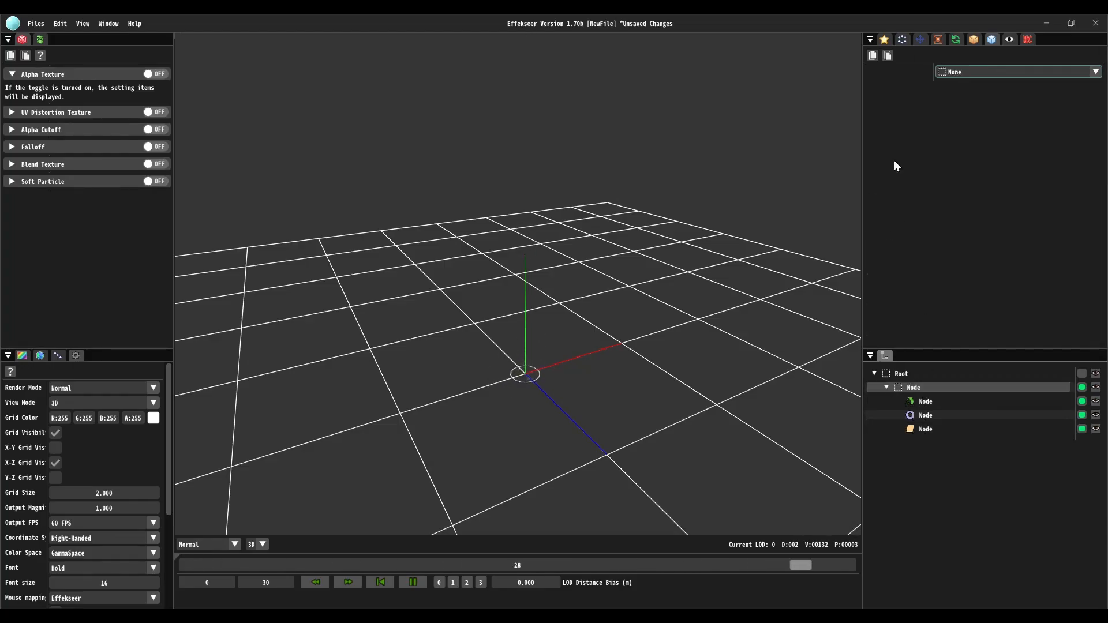
Rename the empty parent node to Multiplier.
{"action": "left_click", "coordinate": [884, 40]}
{"action": "double_click", "coordinate": [939, 87]}
{"action": "type", "text": "Mil"}
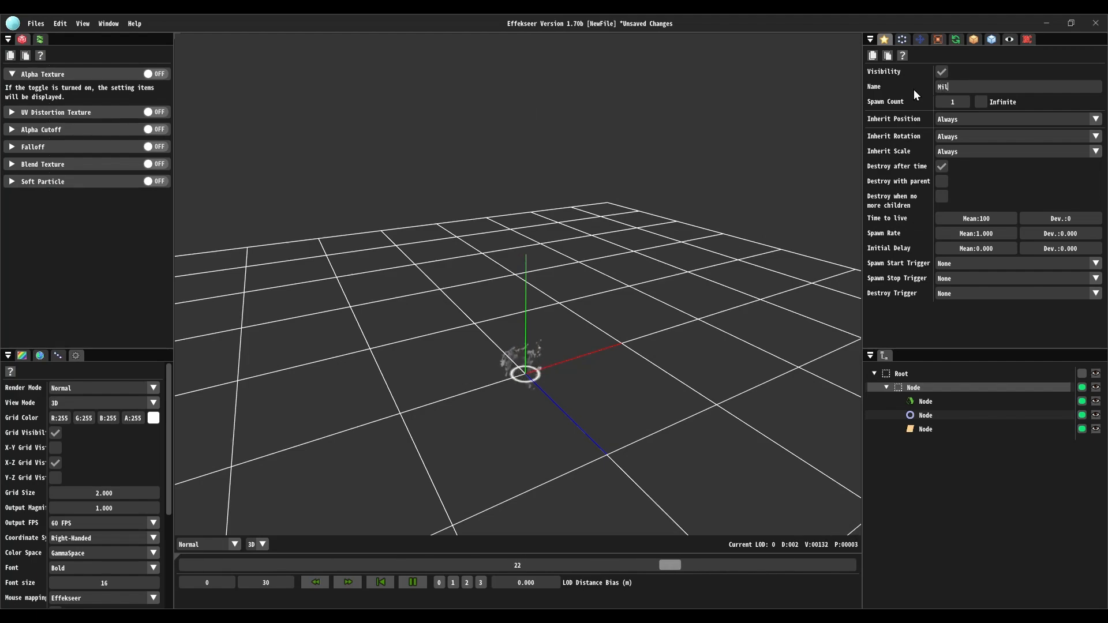
{"action": "key", "text": "BackSpace"}
{"action": "key", "text": "BackSpace"}
{"action": "type", "text": "ultipli"}
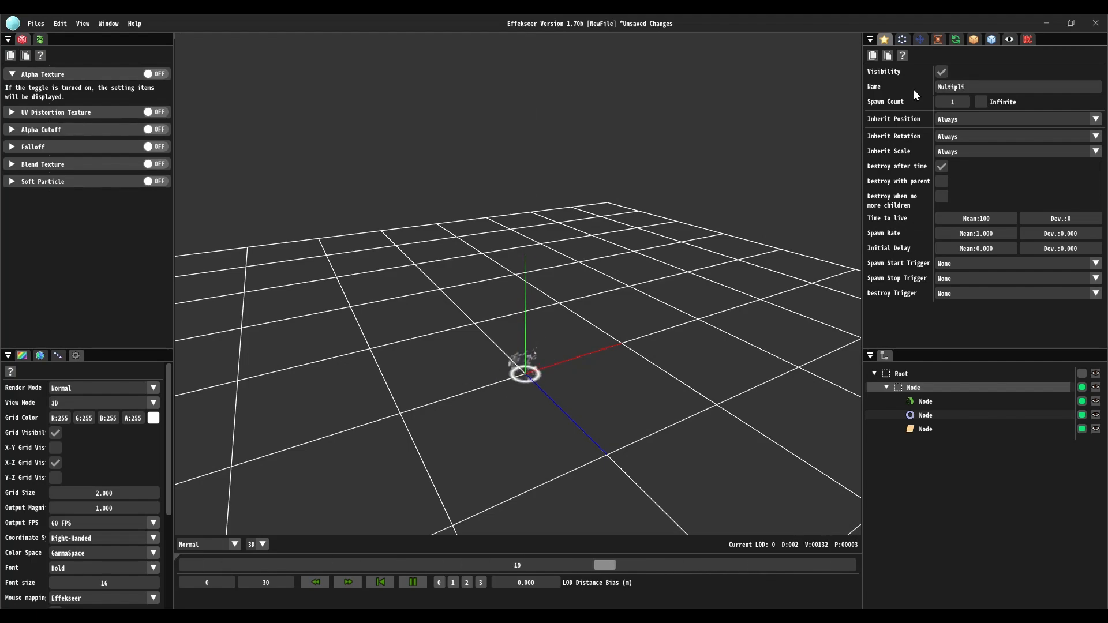
{"action": "type", "text": "er"}
Set the Multiplier node's spawn count to 30 and turn off Destroy after time.
{"action": "left_click", "coordinate": [944, 102]}
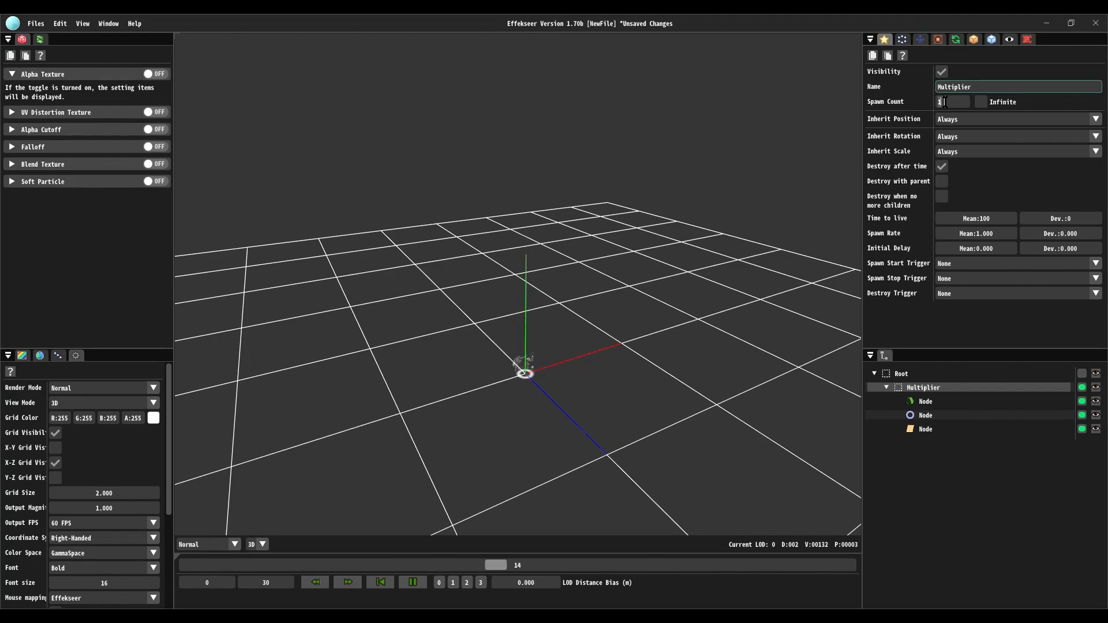
{"action": "type", "text": "30"}
{"action": "left_click", "coordinate": [942, 166]}
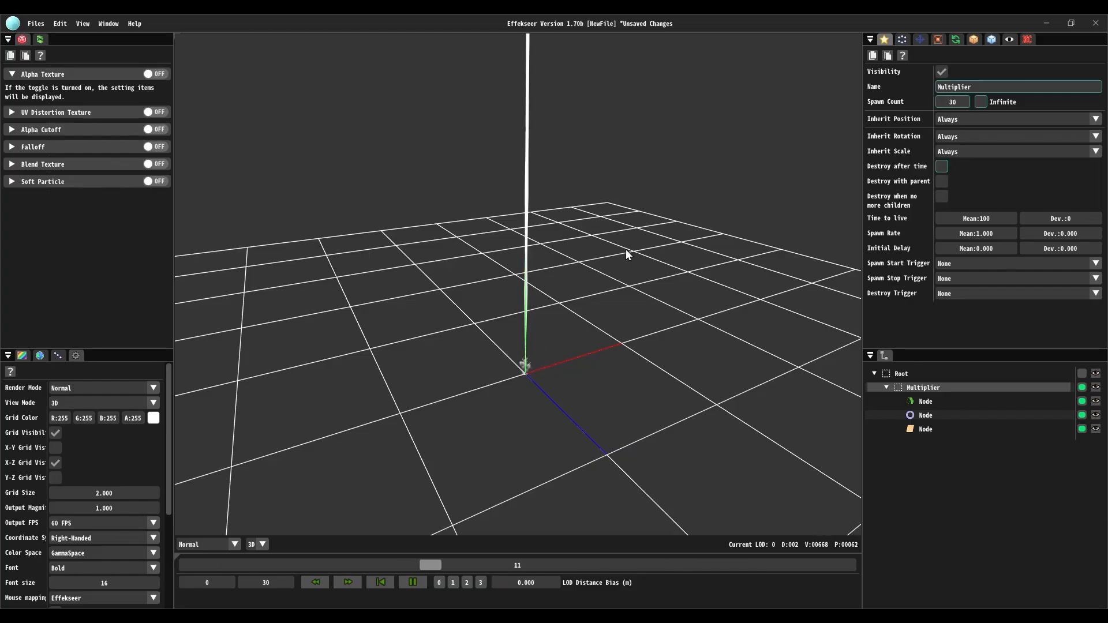
{"action": "right_click_drag", "start_coordinate": [626, 250], "coordinate": [649, 253]}
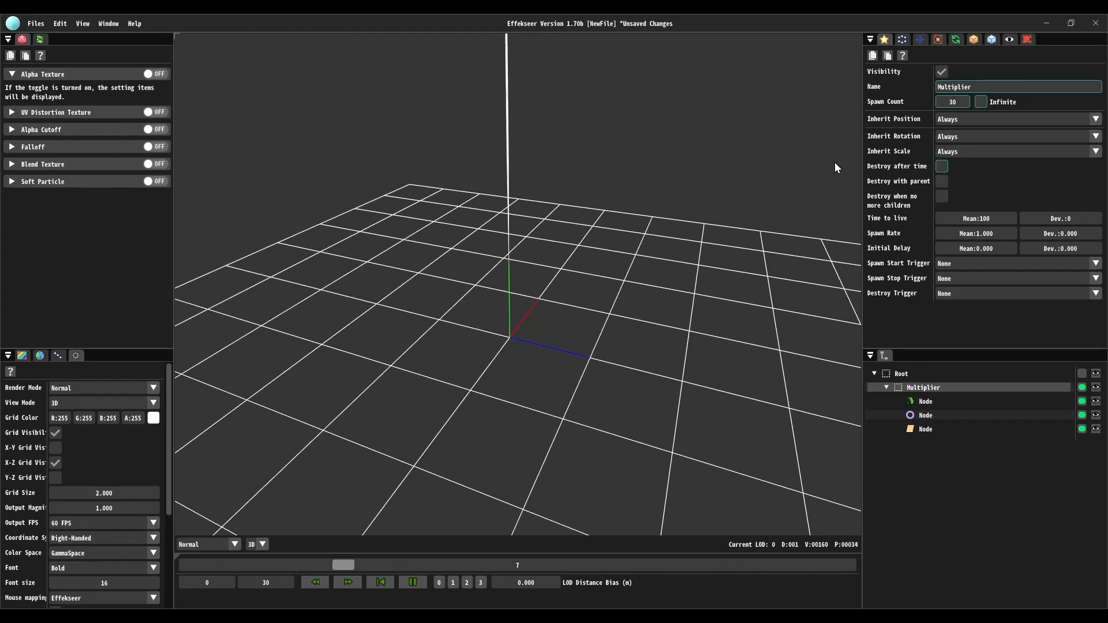
Try a Line spawn location from mean X -9.5 to 7.9, with Z deviations of 10.7 and 5.8 and a final X deviation of 2.1.
{"action": "left_click", "coordinate": [903, 38]}
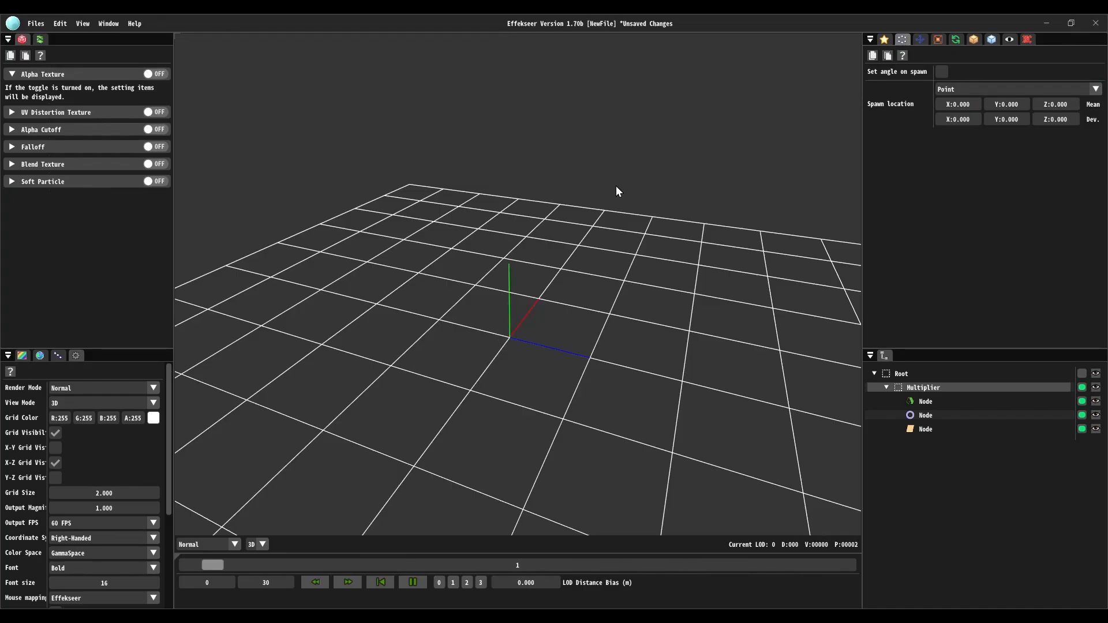
{"action": "right_click_drag", "start_coordinate": [616, 190], "coordinate": [635, 207]}
{"action": "left_click", "coordinate": [999, 89]}
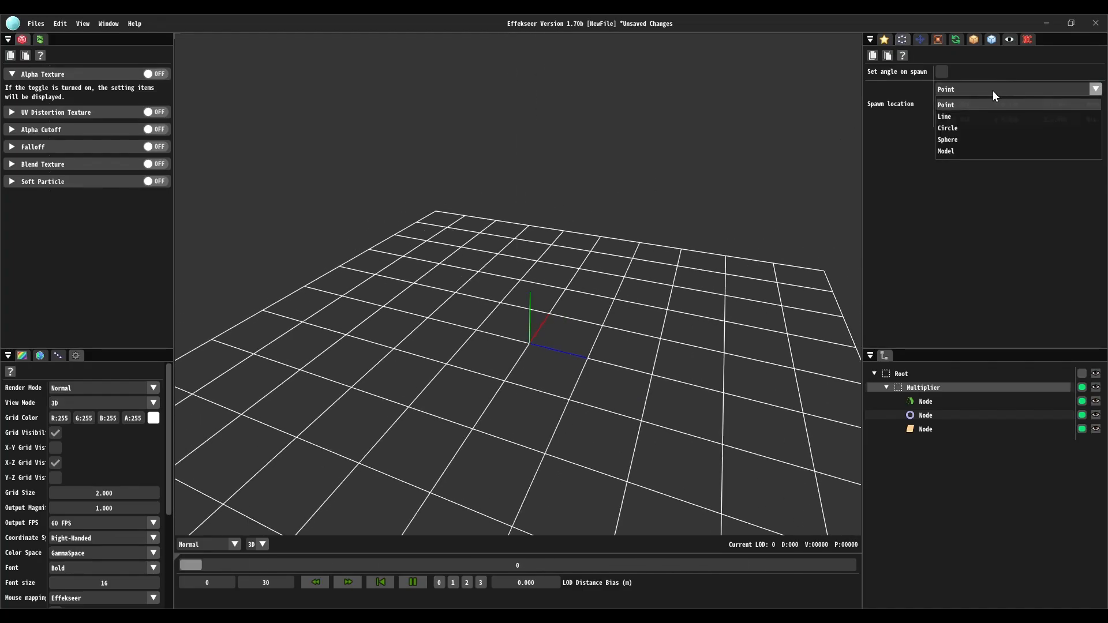
{"action": "left_click", "coordinate": [971, 116]}
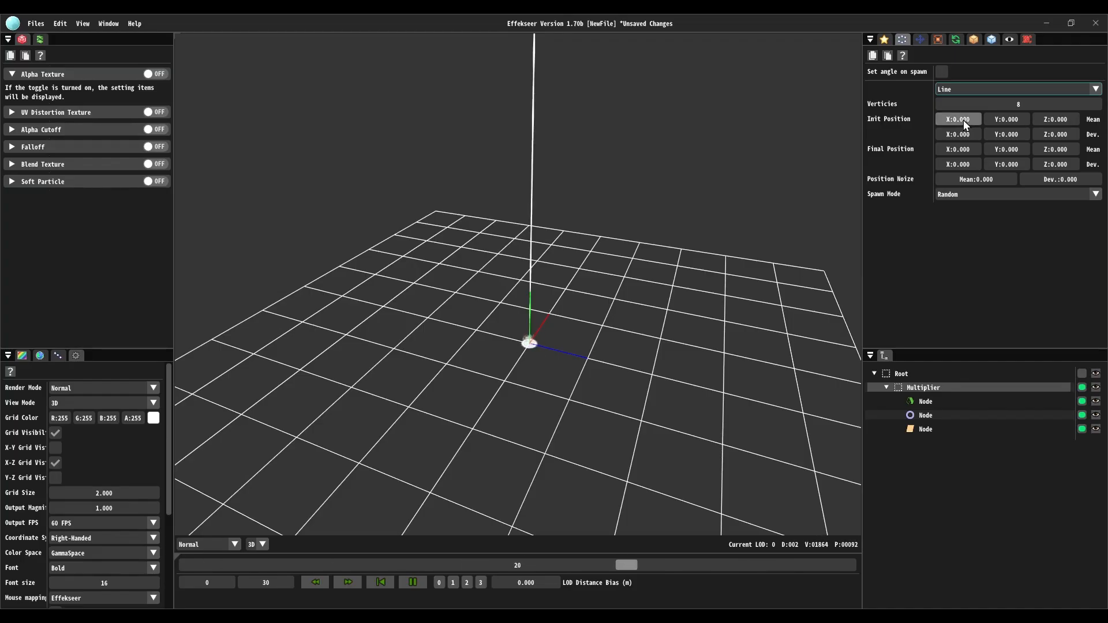
{"action": "left_click_drag", "start_coordinate": [964, 121], "coordinate": [993, 136]}
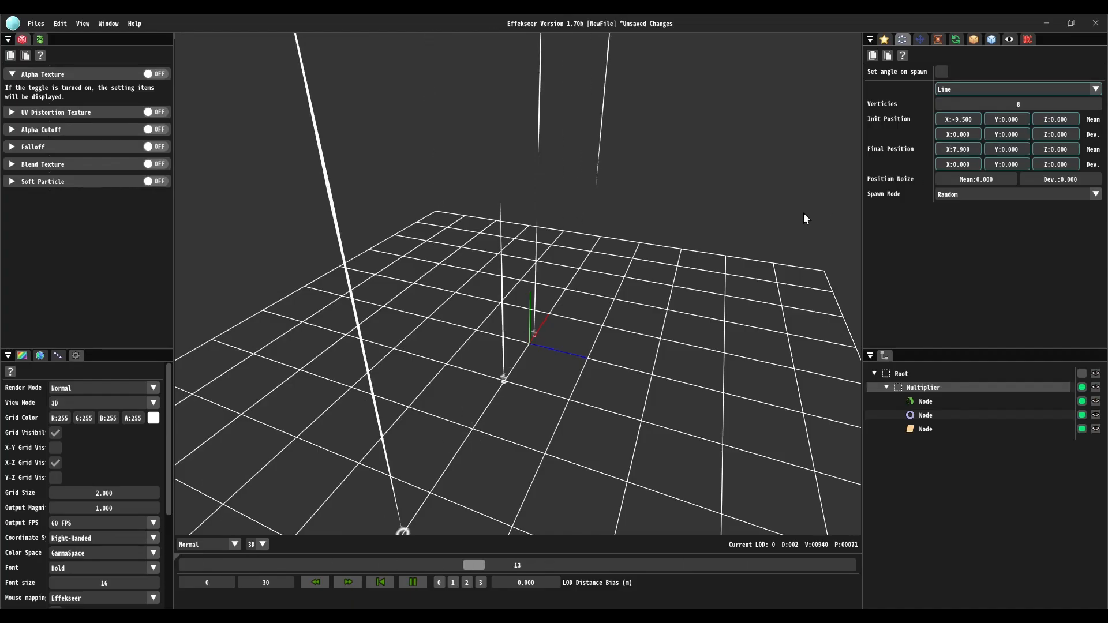
{"action": "scroll", "coordinate": [803, 213], "scroll_direction": "down", "scroll_amount": 2}
{"action": "left_click_drag", "start_coordinate": [1065, 130], "coordinate": [1101, 166]}
{"action": "left_click_drag", "start_coordinate": [967, 164], "coordinate": [980, 164]}
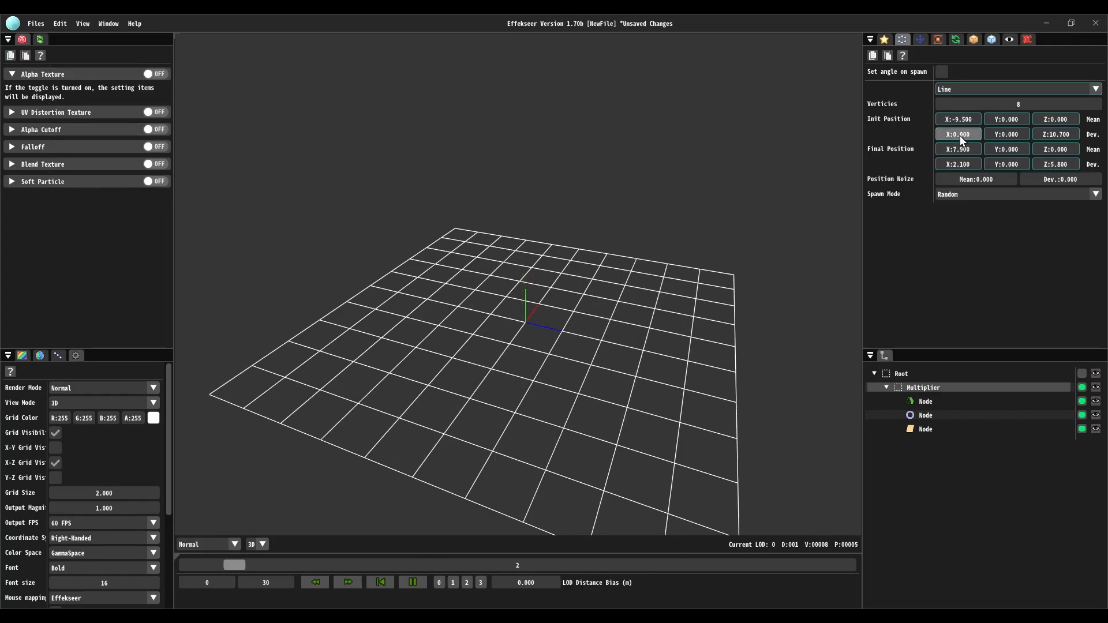
Set the Multiplier's spawn location to a Y-Axis Circle with radius mean 5.8, radius deviation 5.9 and angle noise deviation 12.6.
{"action": "left_click", "coordinate": [958, 93]}
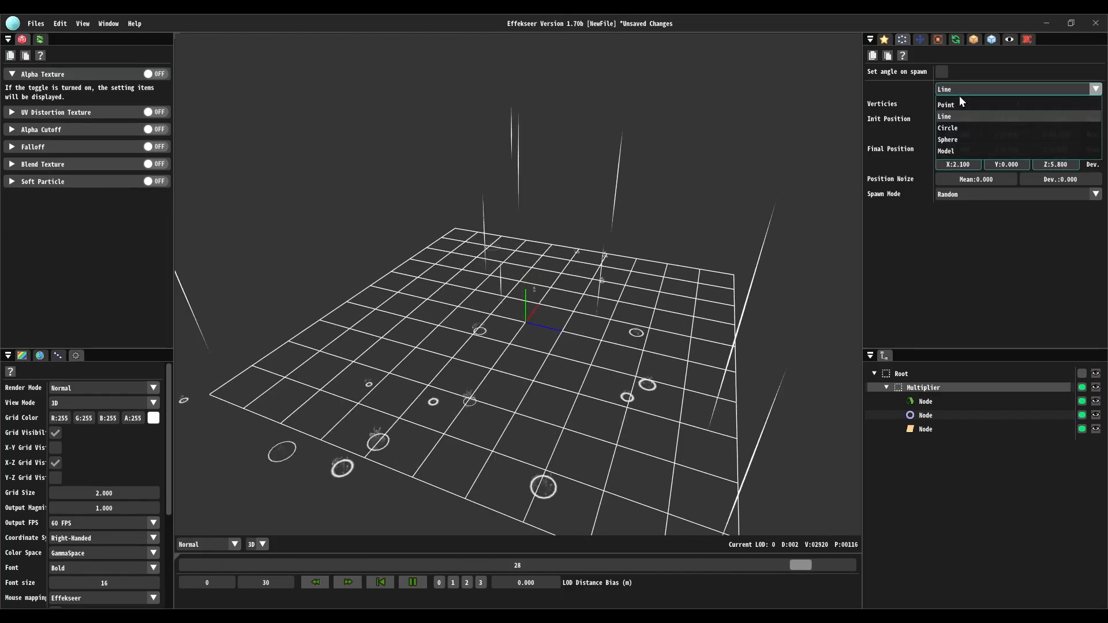
{"action": "left_click", "coordinate": [952, 127]}
{"action": "left_click", "coordinate": [961, 105]}
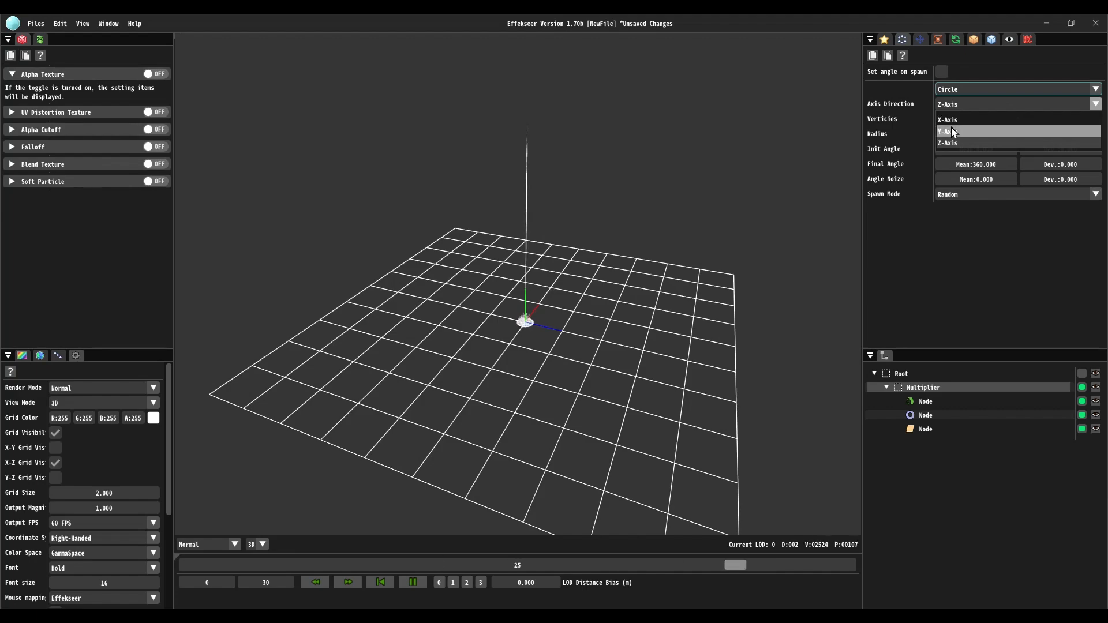
{"action": "left_click", "coordinate": [951, 132]}
{"action": "left_click_drag", "start_coordinate": [953, 130], "coordinate": [1061, 134]}
{"action": "left_click_drag", "start_coordinate": [1034, 179], "coordinate": [1107, 184]}
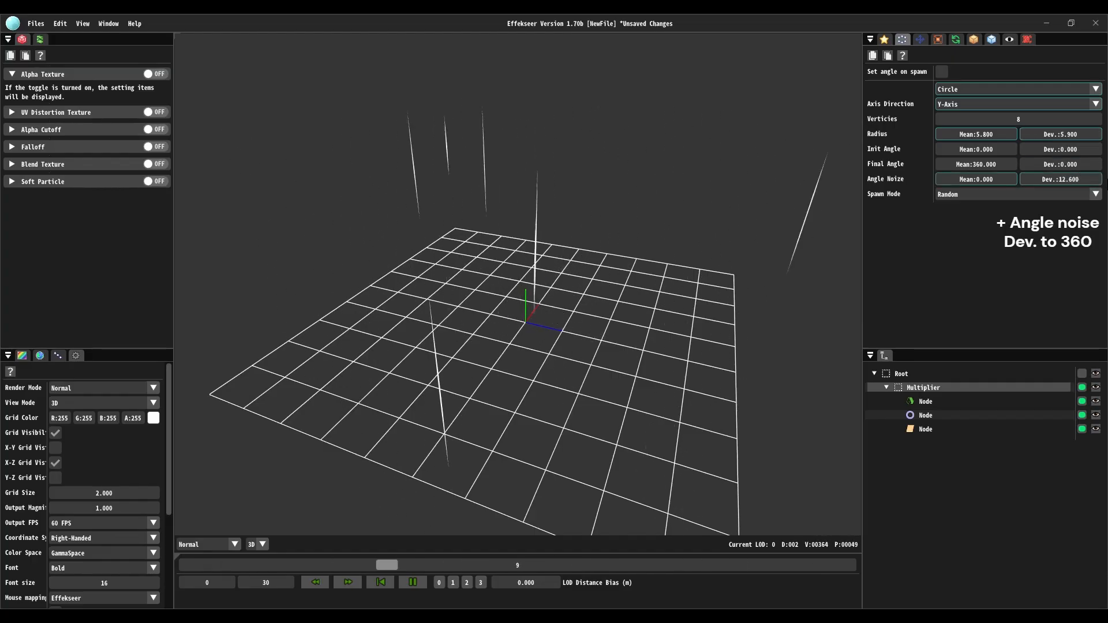
Set the playback end frame to 600 and make the Multiplier node's spawn count infinite.
{"action": "left_click", "coordinate": [884, 40]}
{"action": "double_click", "coordinate": [278, 581]}
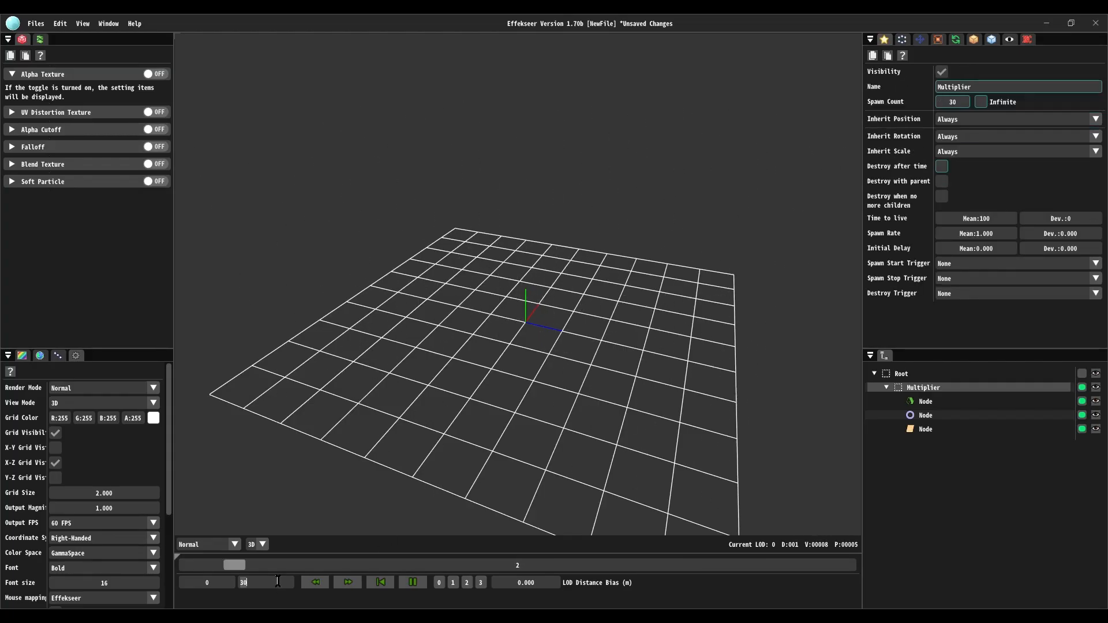
{"action": "type", "text": "600"}
{"action": "key", "text": "Return"}
{"action": "left_click", "coordinate": [981, 101]}
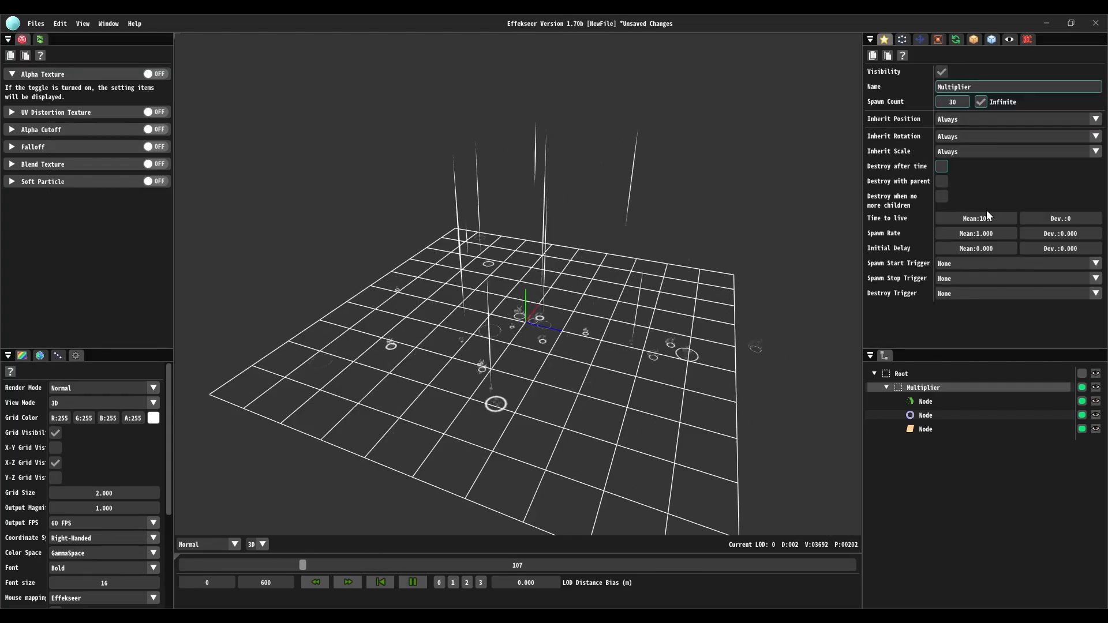
{"action": "double_click", "coordinate": [984, 233]}
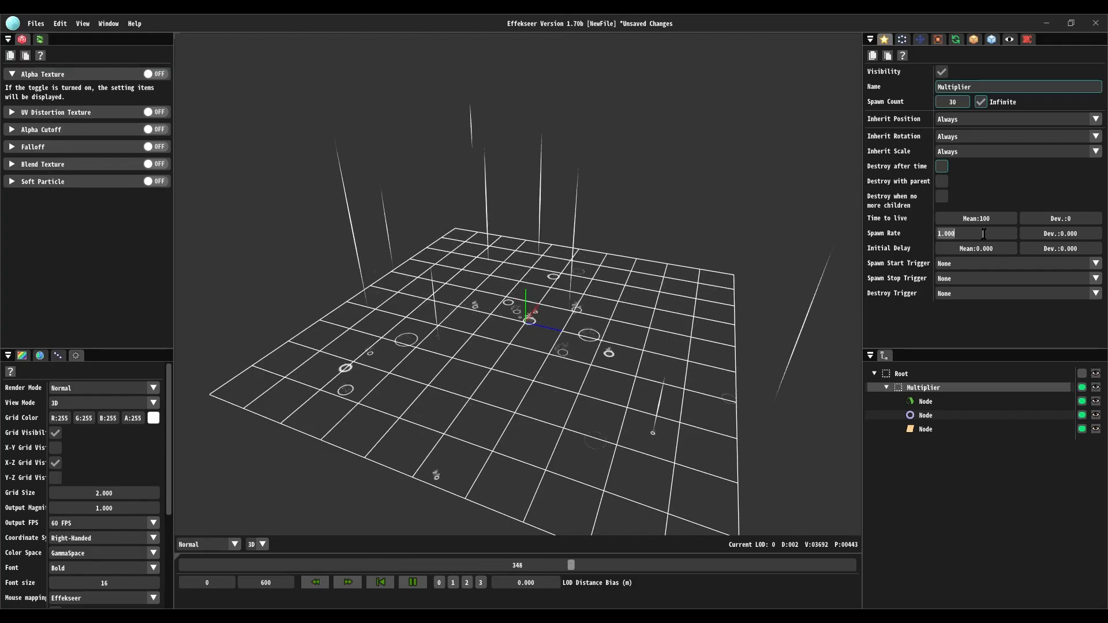
{"action": "type", "text": "0"}
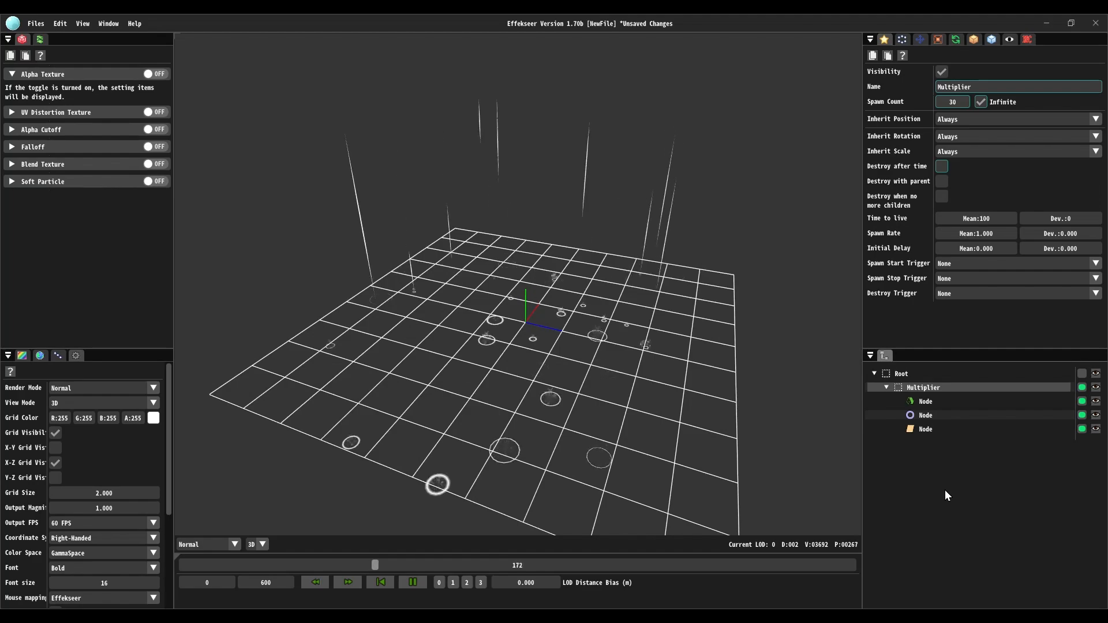
Hide the viewport grid and inspect the rain effect from several angles and distances.
{"action": "right_click_drag", "start_coordinate": [740, 430], "coordinate": [508, 416]}
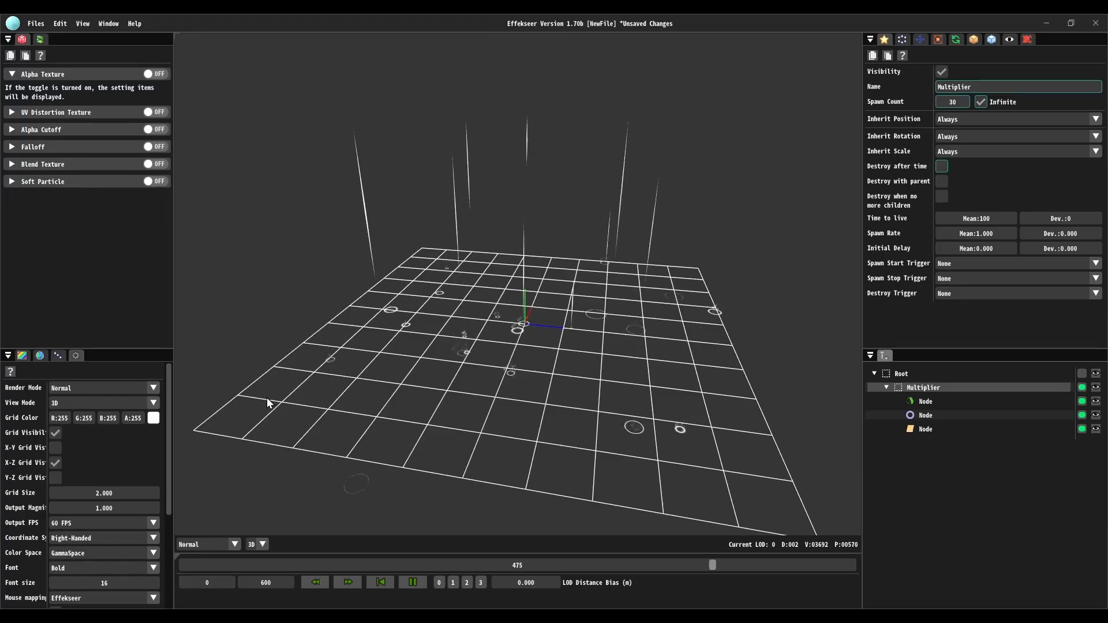
{"action": "left_click", "coordinate": [56, 433]}
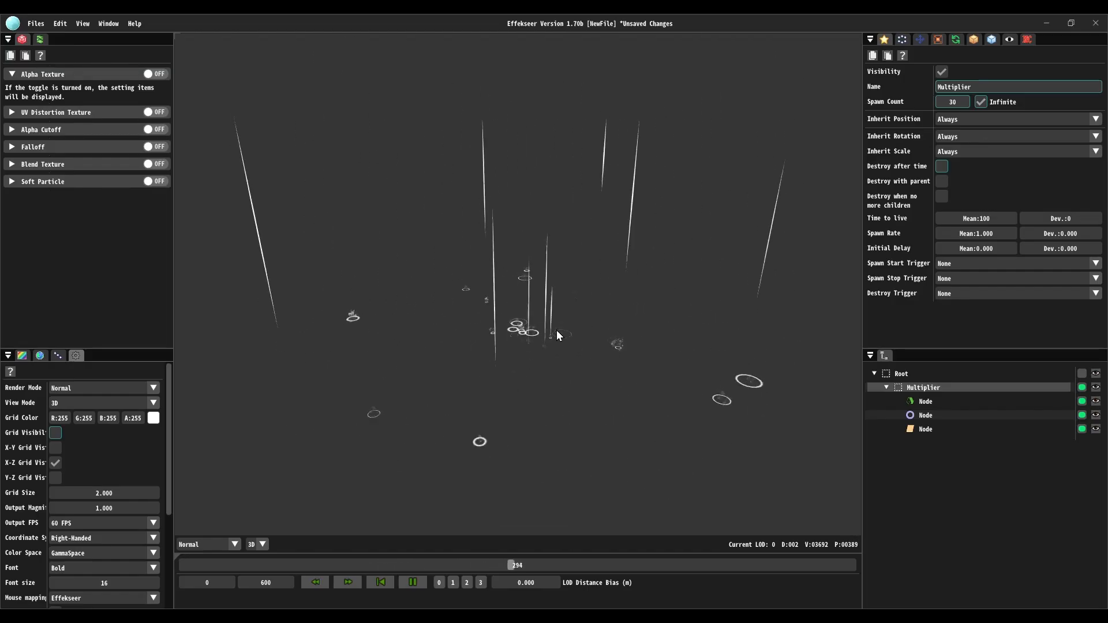
{"action": "mouse_move", "coordinate": [609, 358]}
{"action": "right_mouse_down"}
{"action": "mouse_move", "coordinate": [616, 379]}
{"action": "mouse_move", "coordinate": [602, 351]}
{"action": "right_mouse_up"}
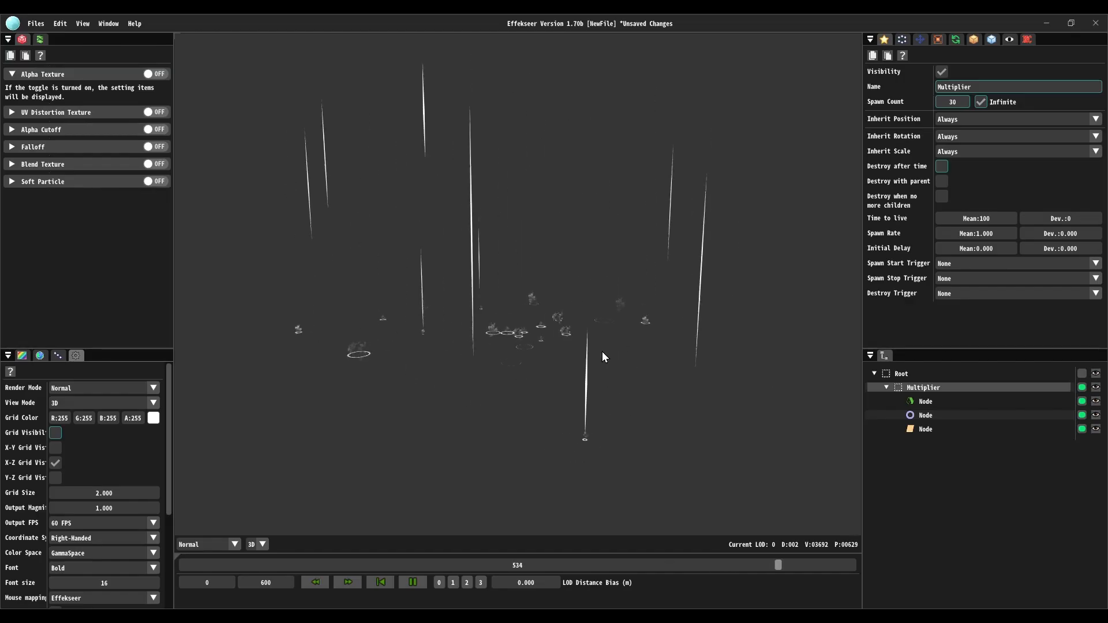
{"action": "right_click_drag", "start_coordinate": [575, 349], "coordinate": [519, 337]}
{"action": "scroll", "coordinate": [543, 358], "scroll_direction": "down", "scroll_amount": 5}
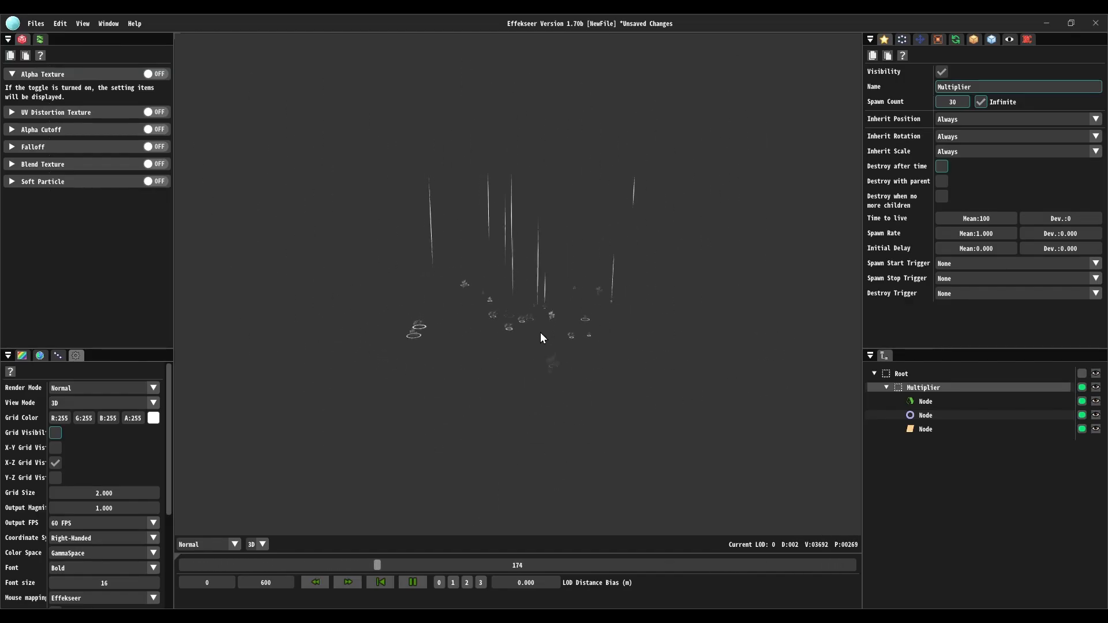
{"action": "scroll", "coordinate": [542, 332], "scroll_direction": "up", "scroll_amount": 5}
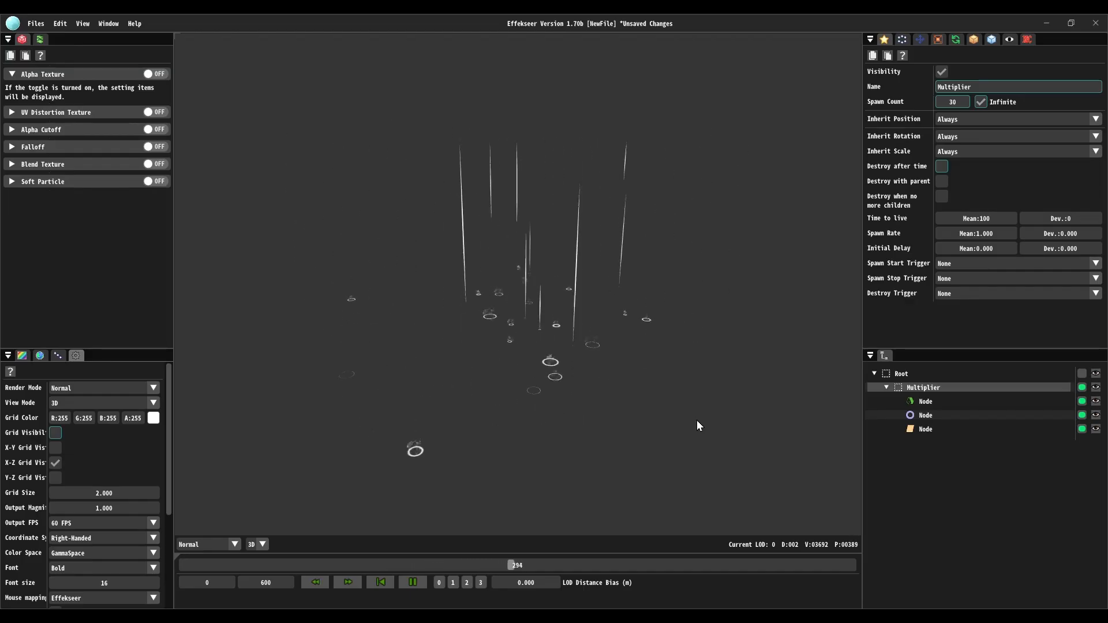